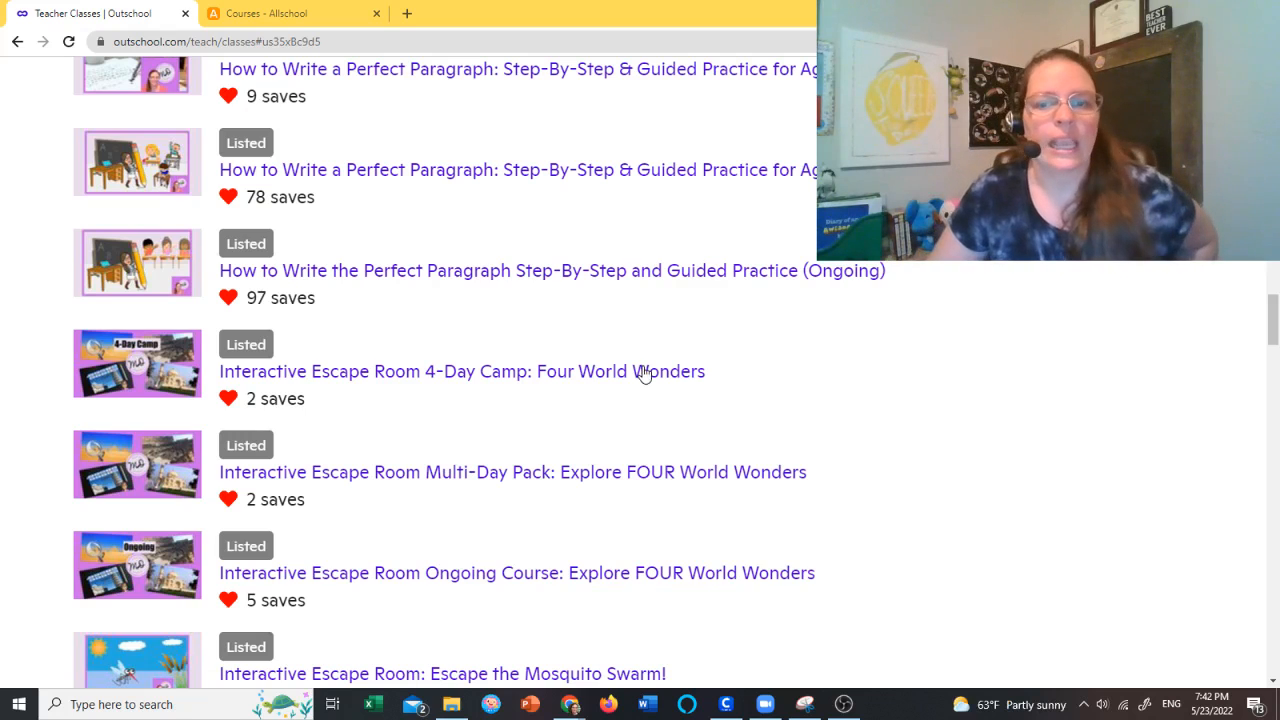
Step: Open the class "How to Write a Perfect Paragraph: Step-By-Step & Guided Practice for Ages 8-10" for editing
{"action": "left_click", "coordinate": [390, 275]}
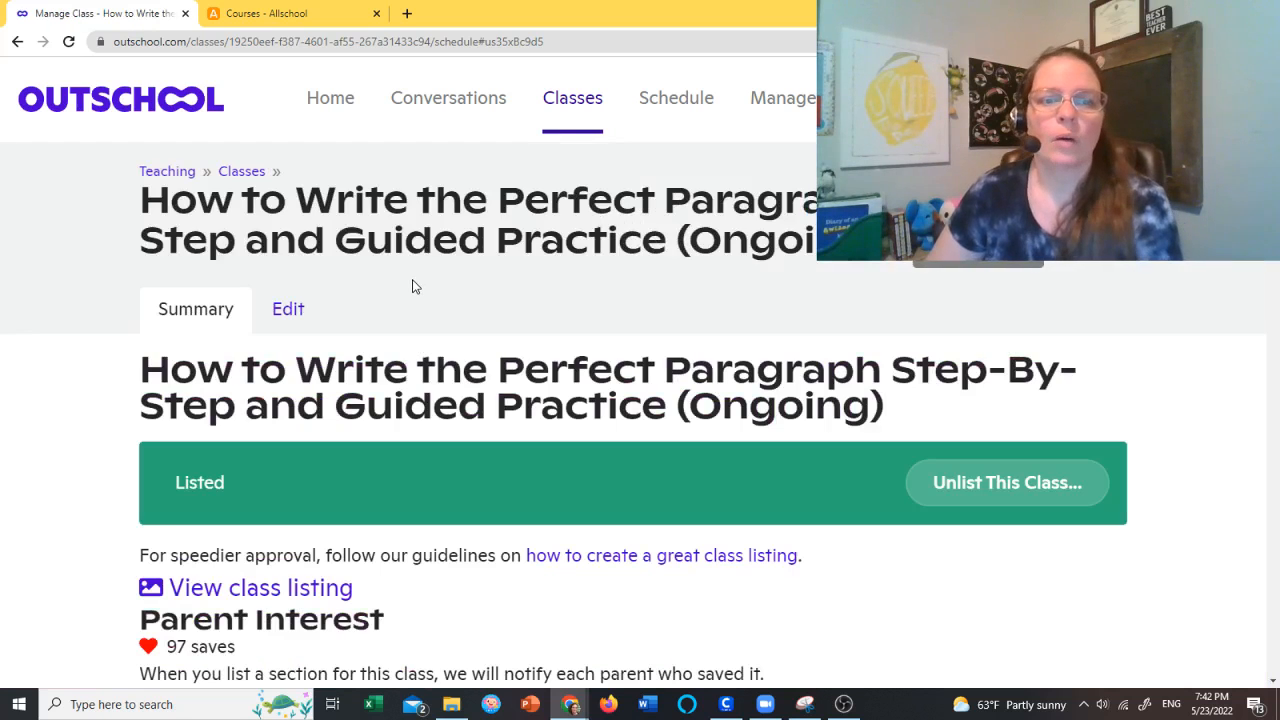
{"action": "left_click", "coordinate": [17, 41]}
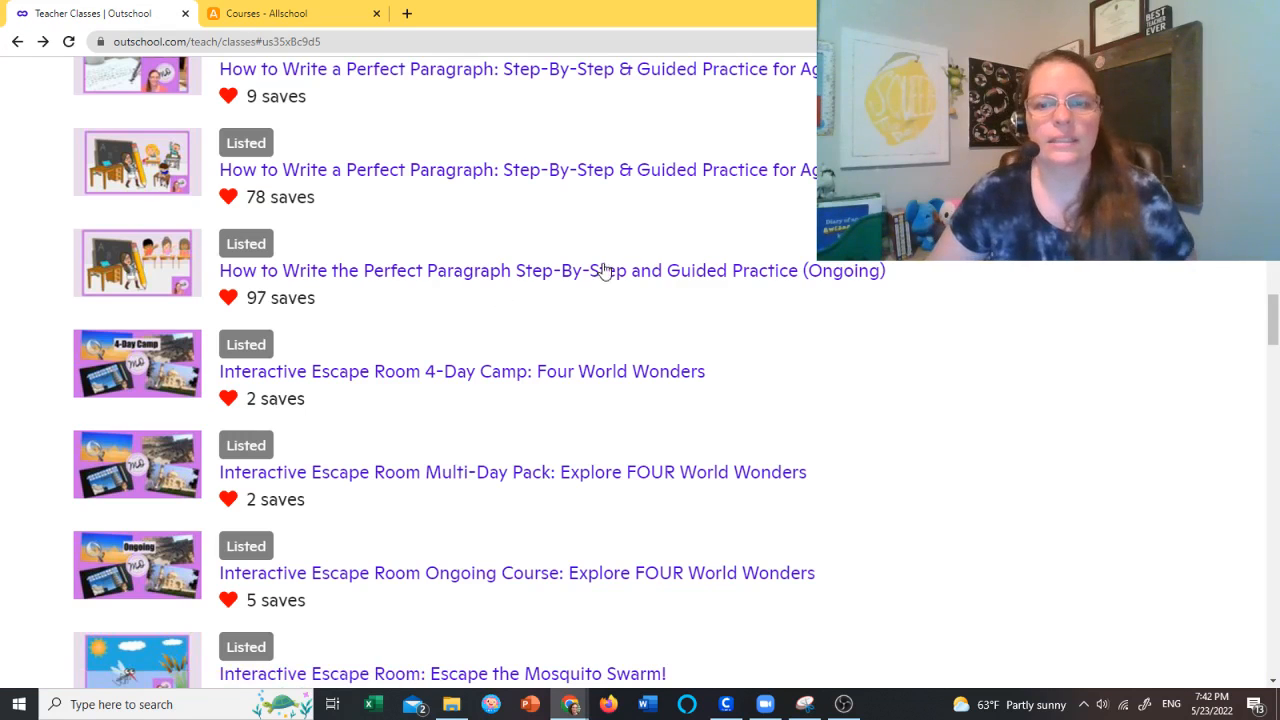
{"action": "left_click", "coordinate": [626, 183]}
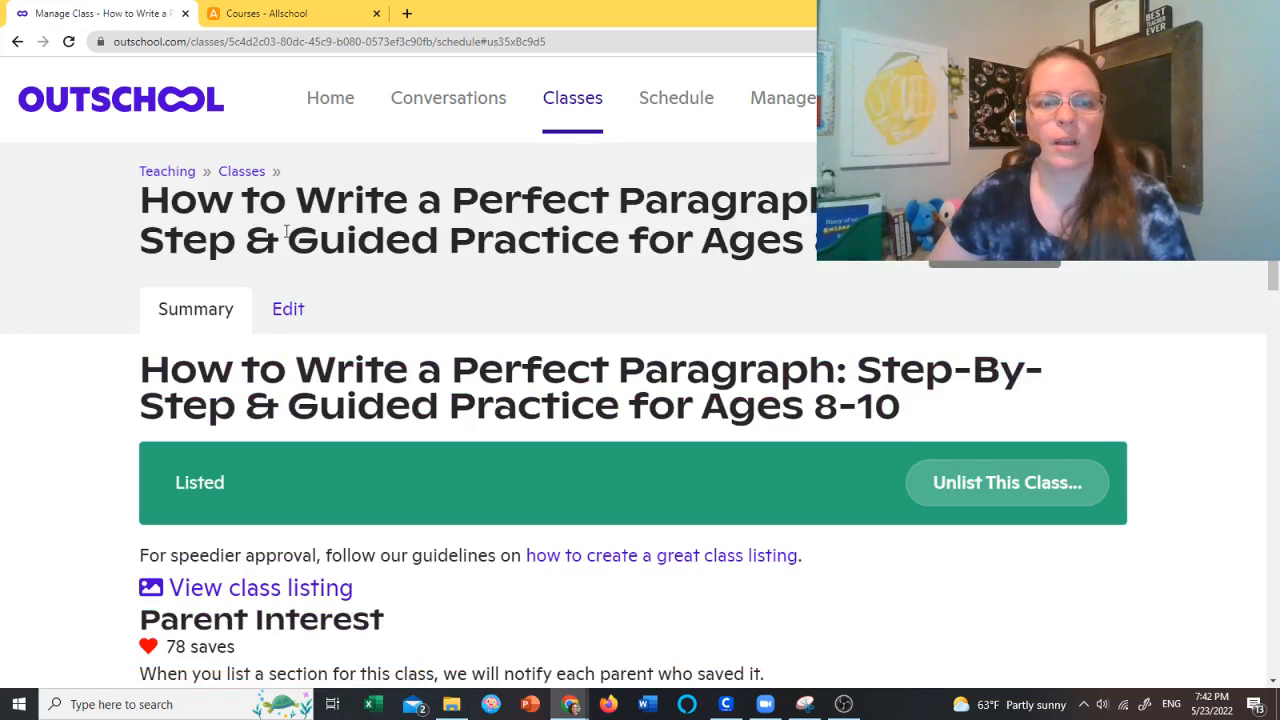
{"action": "left_click", "coordinate": [282, 309]}
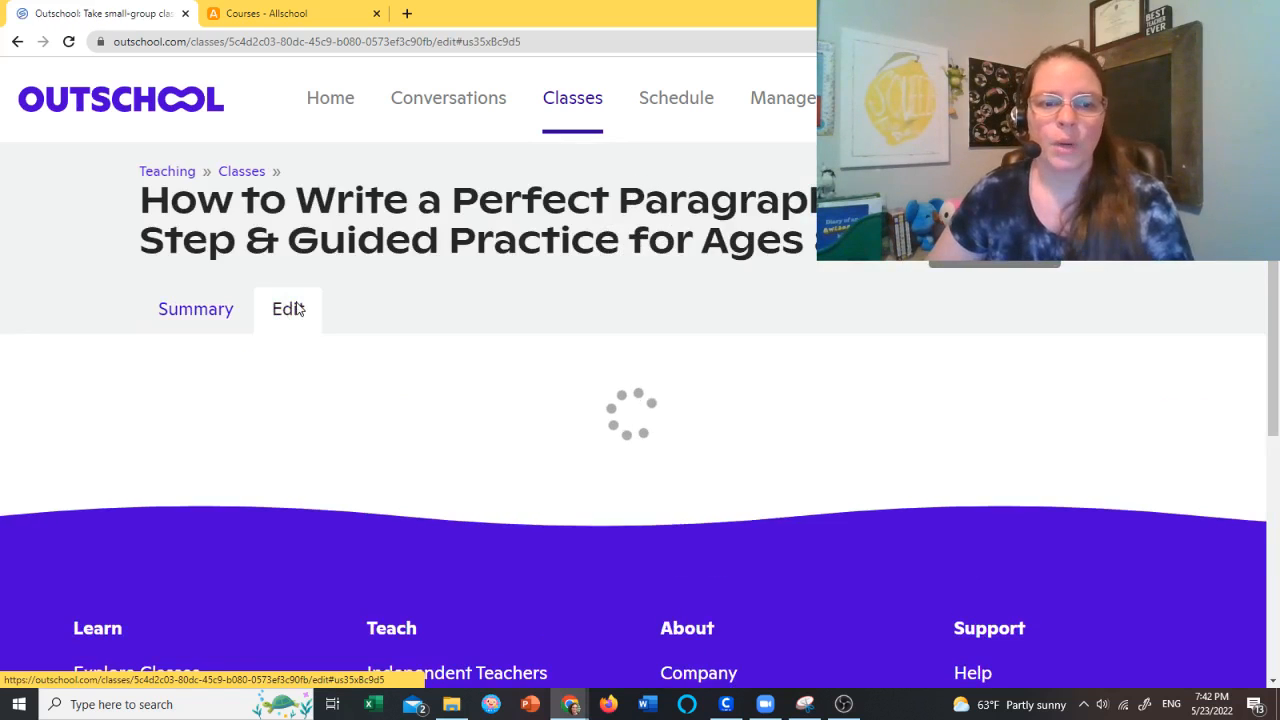
{"action": "scroll", "coordinate": [660, 410], "scroll_direction": "down", "scroll_amount": 3}
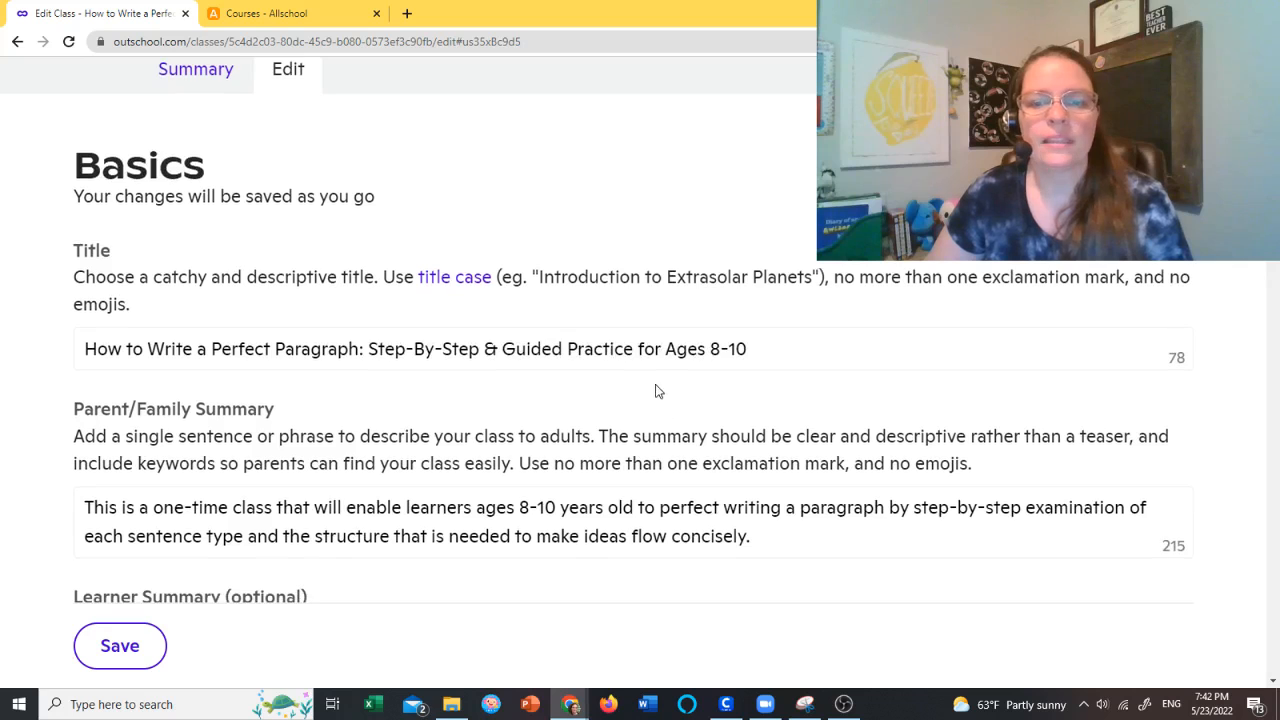
Step: Copy the full class title from the Outschool listing's basics
{"action": "left_click_drag", "start_coordinate": [831, 348], "coordinate": [12, 352]}
{"action": "right_click", "coordinate": [193, 349]}
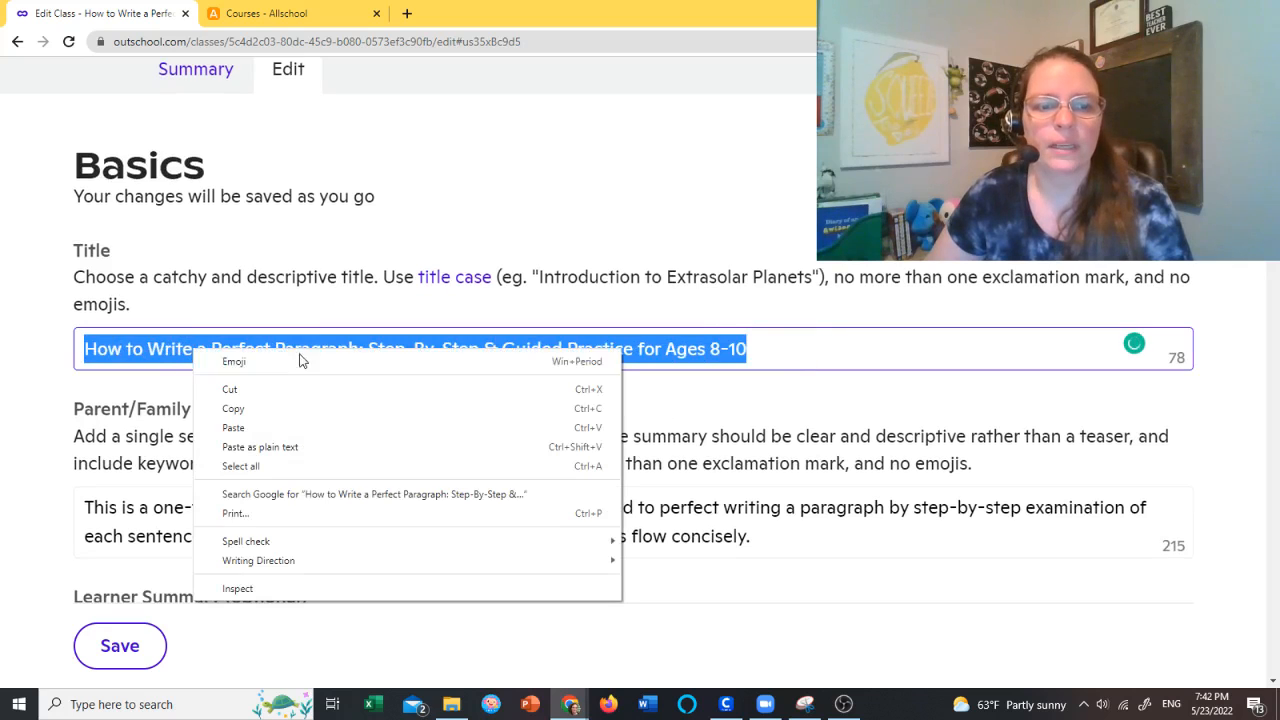
{"action": "left_click", "coordinate": [330, 409]}
Step: Switch to Allschool and look through the formal courses and draft courses
{"action": "left_click", "coordinate": [275, 14]}
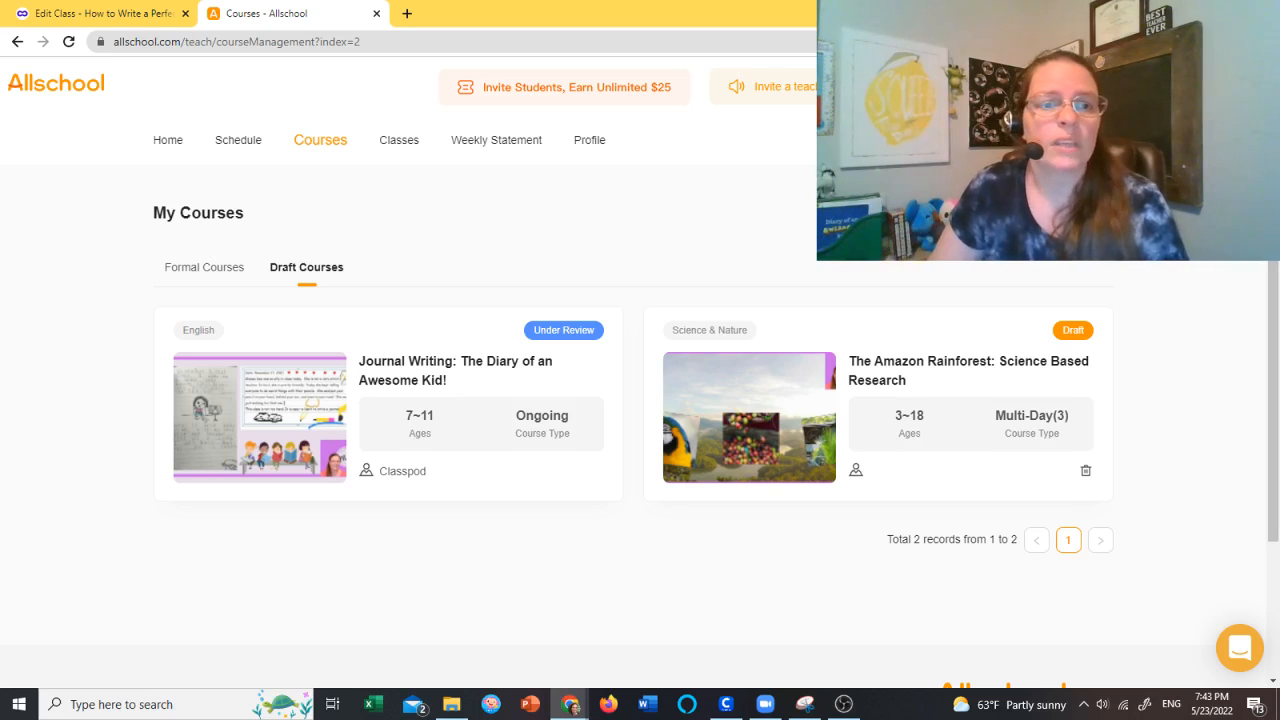
{"action": "left_click", "coordinate": [334, 147]}
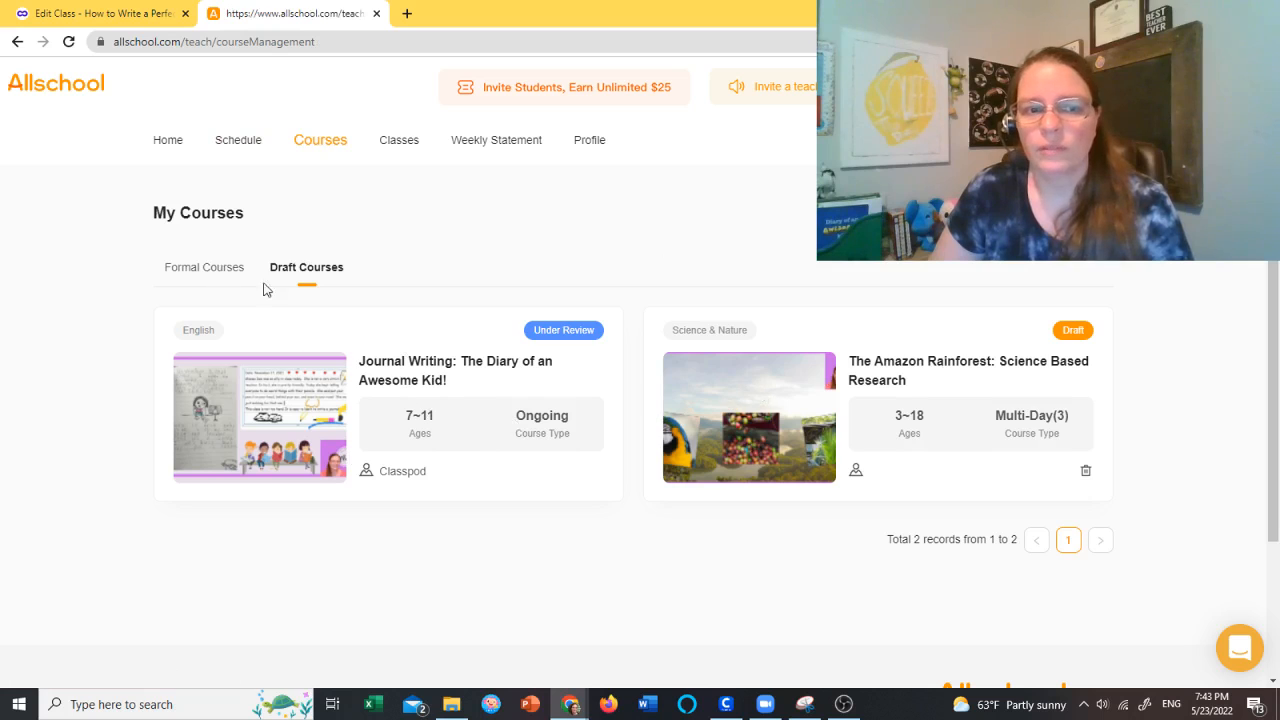
{"action": "left_click", "coordinate": [206, 270]}
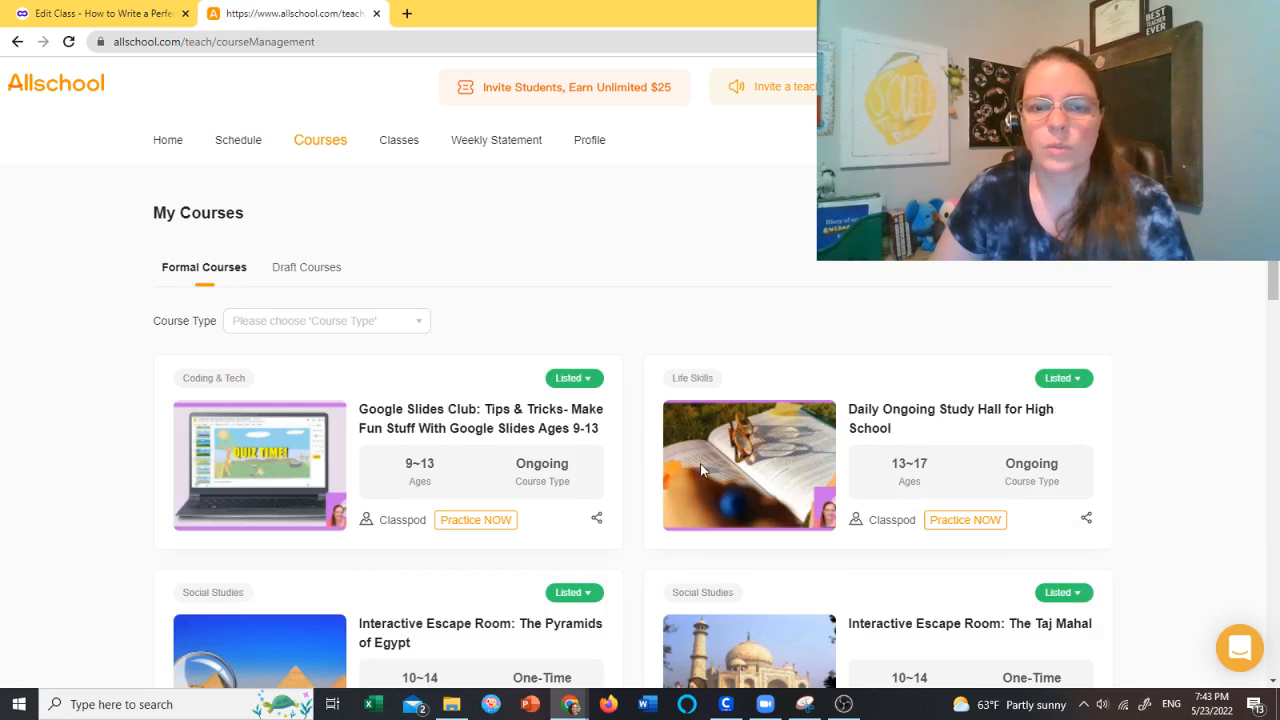
{"action": "scroll", "coordinate": [702, 455], "scroll_direction": "down", "scroll_amount": 3}
{"action": "scroll", "coordinate": [702, 455], "scroll_direction": "down", "scroll_amount": 4}
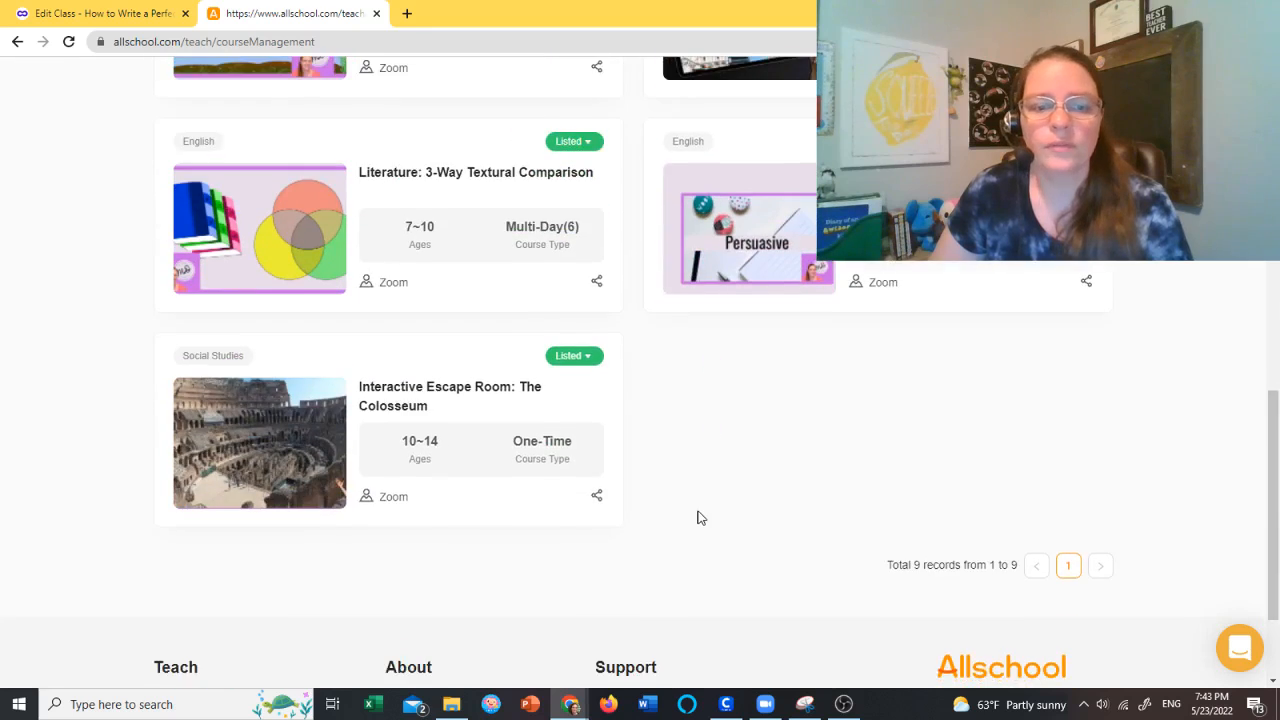
{"action": "scroll", "coordinate": [697, 517], "scroll_direction": "up", "scroll_amount": 8}
{"action": "left_click", "coordinate": [307, 267]}
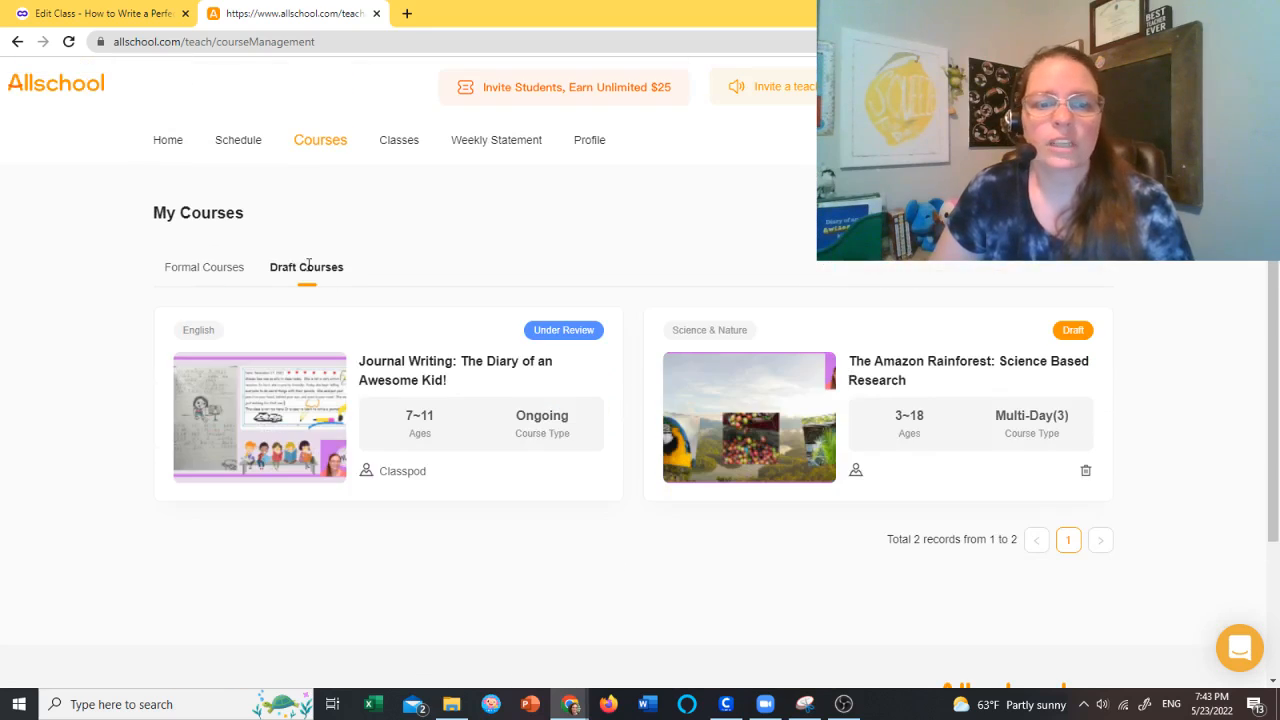
Step: Start creating a course on Allschool using the option for a new course rather than a copy
{"action": "left_click", "coordinate": [1050, 213]}
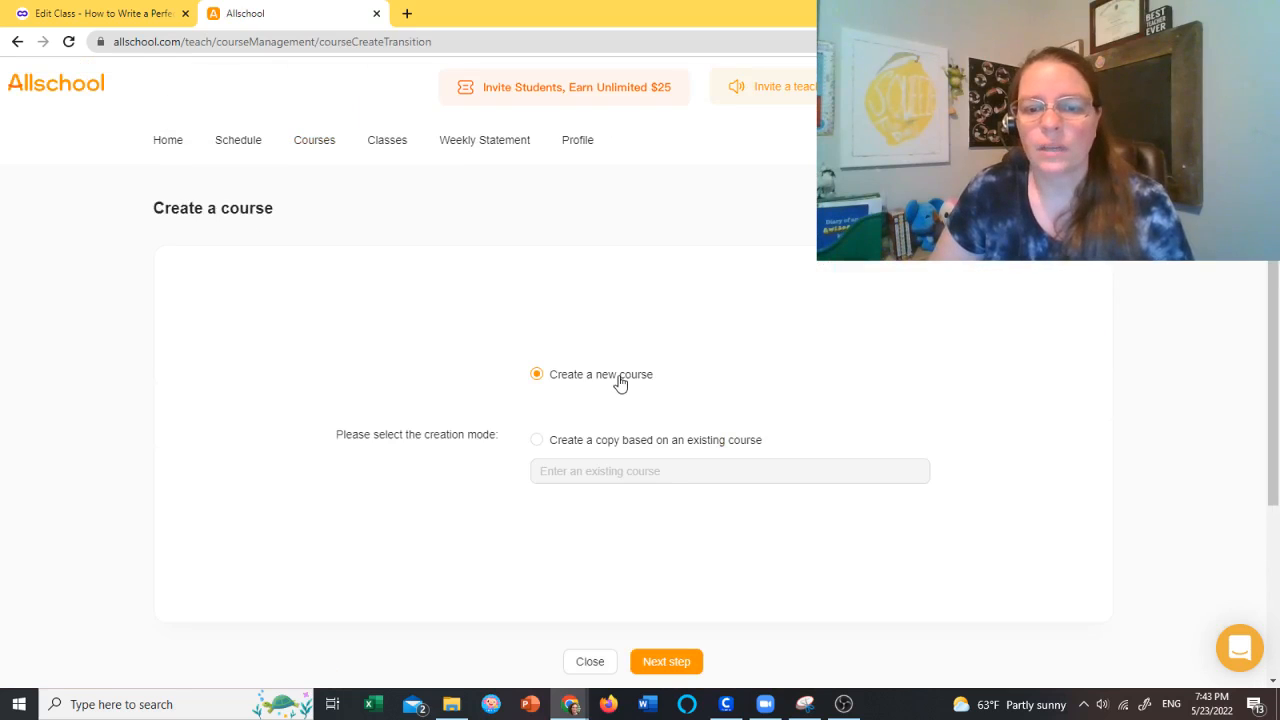
{"action": "scroll", "coordinate": [1040, 357], "scroll_direction": "down", "scroll_amount": 2}
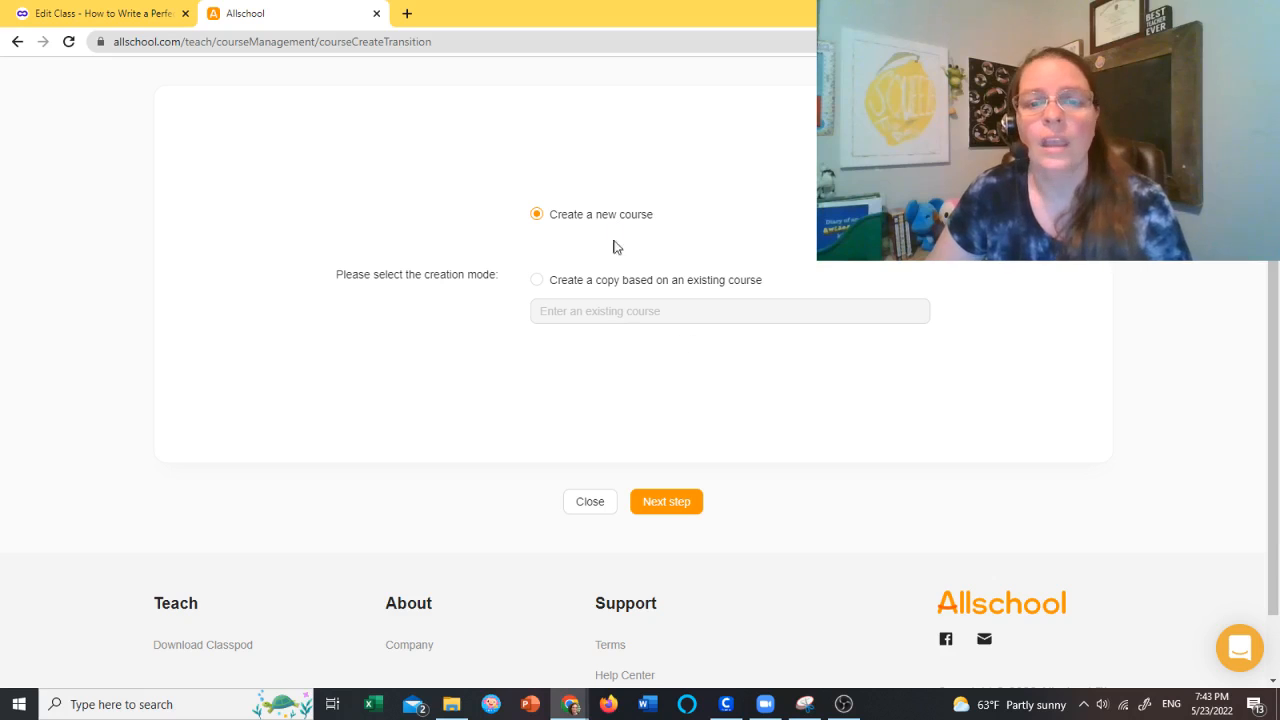
{"action": "left_click", "coordinate": [663, 505]}
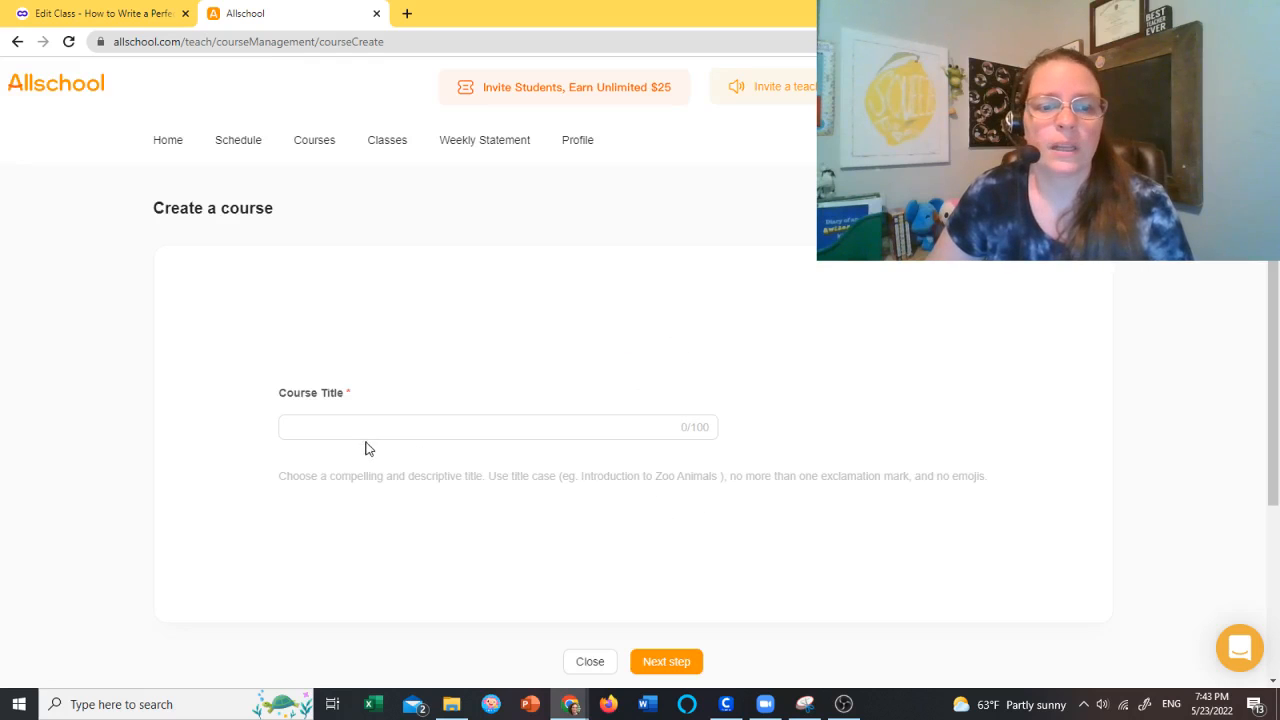
Step: Title the course "How to Write a Perfect Paragraph: Step-By-Step & Guided Practice for Ages 8-10" and set its subject to English
{"action": "left_click", "coordinate": [351, 431]}
{"action": "right_click", "coordinate": [351, 431]}
{"action": "left_click", "coordinate": [414, 560]}
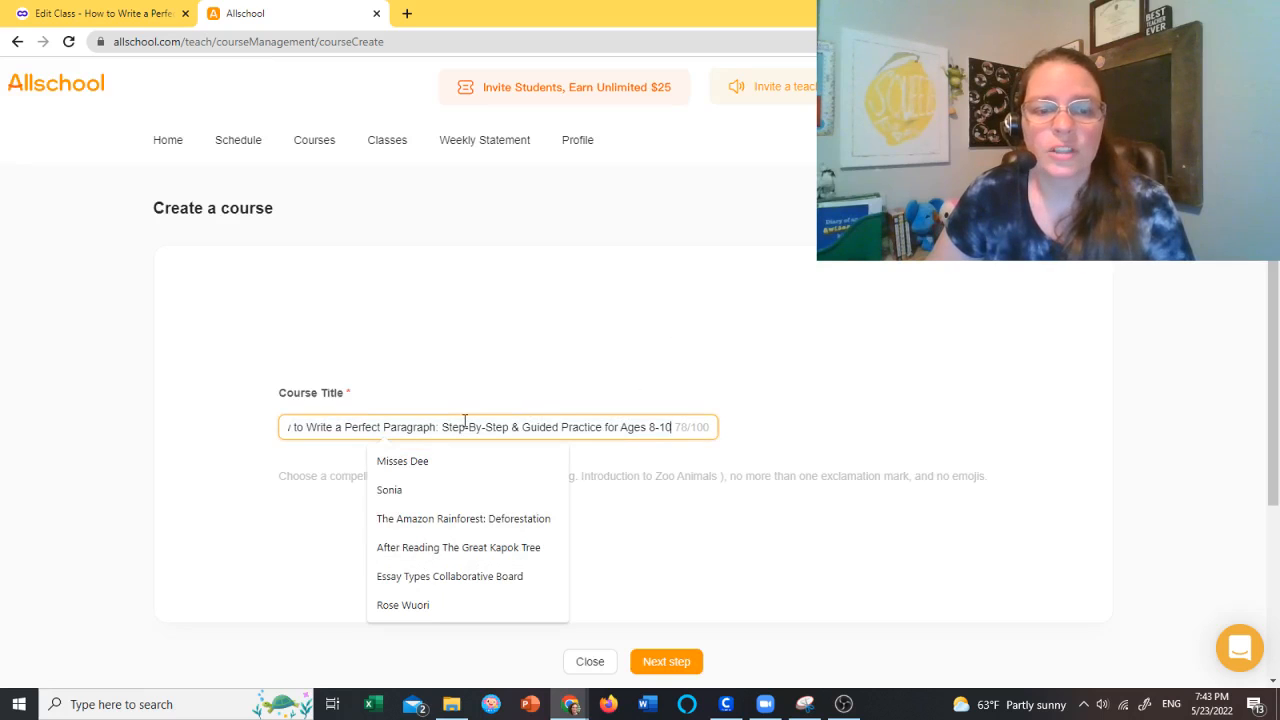
{"action": "left_click", "coordinate": [840, 389]}
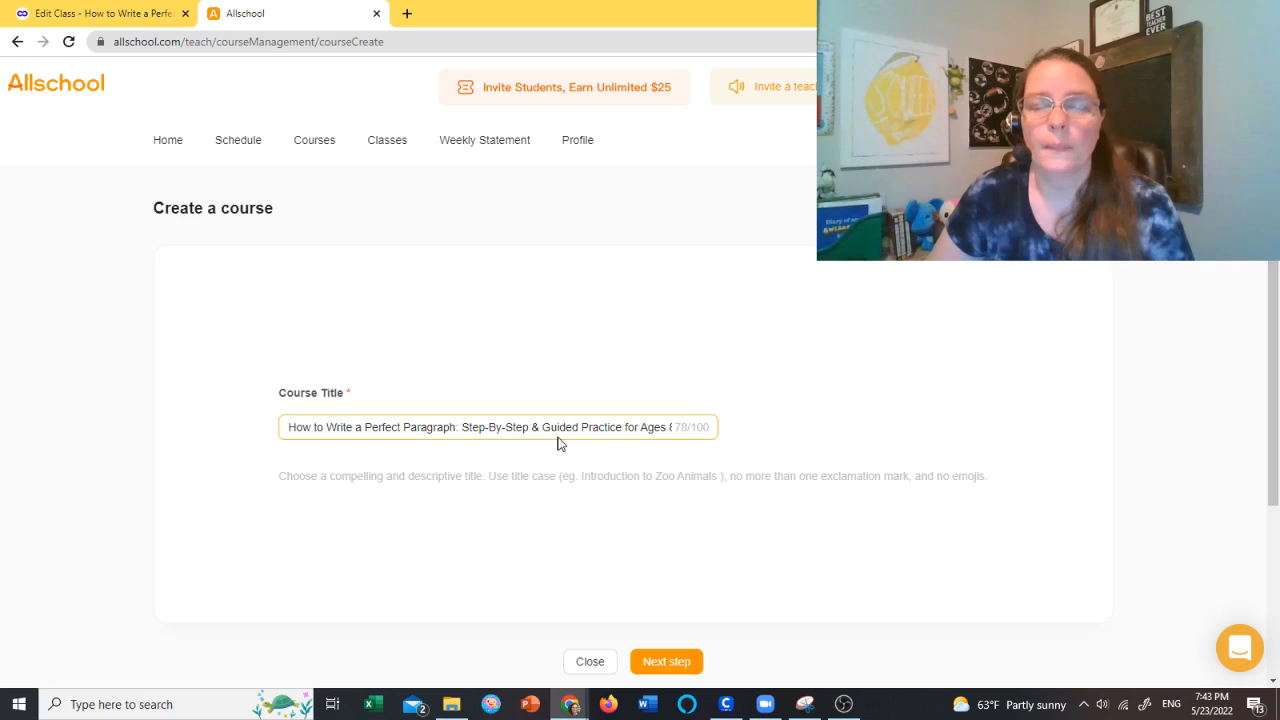
{"action": "scroll", "coordinate": [995, 455], "scroll_direction": "down", "scroll_amount": 1}
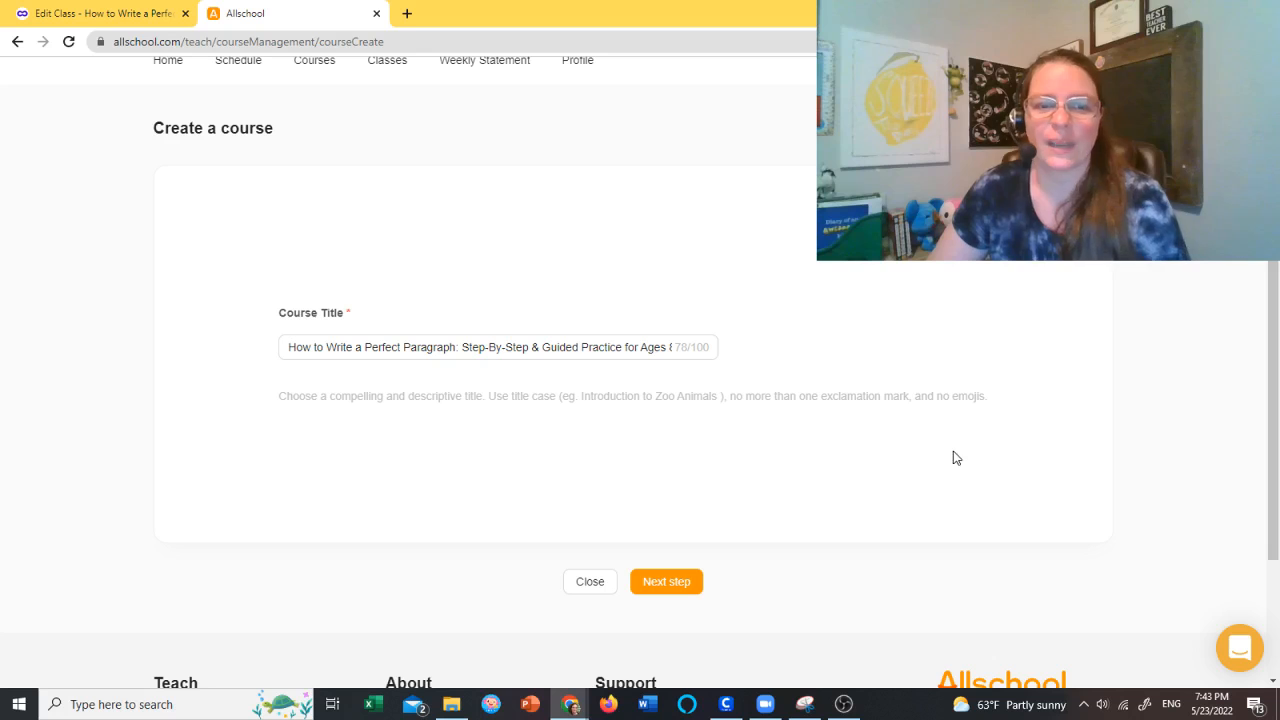
{"action": "left_click", "coordinate": [688, 584]}
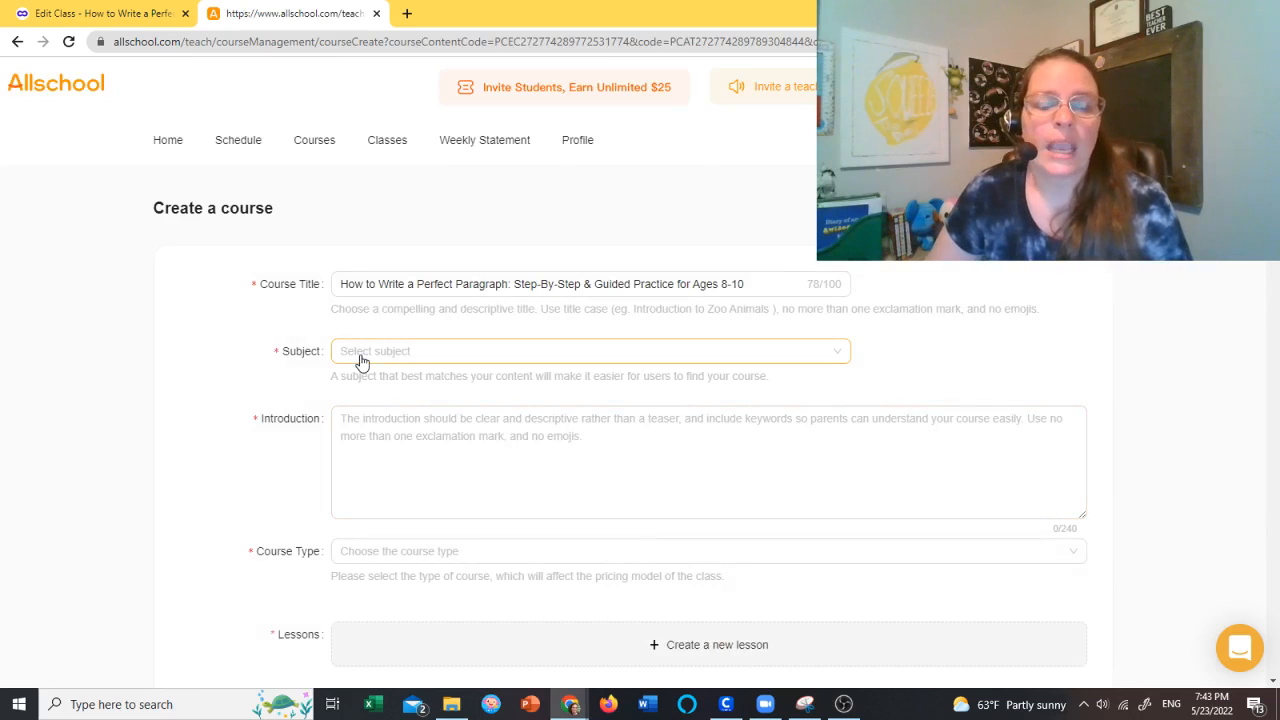
{"action": "left_click", "coordinate": [362, 355]}
{"action": "left_click", "coordinate": [385, 412]}
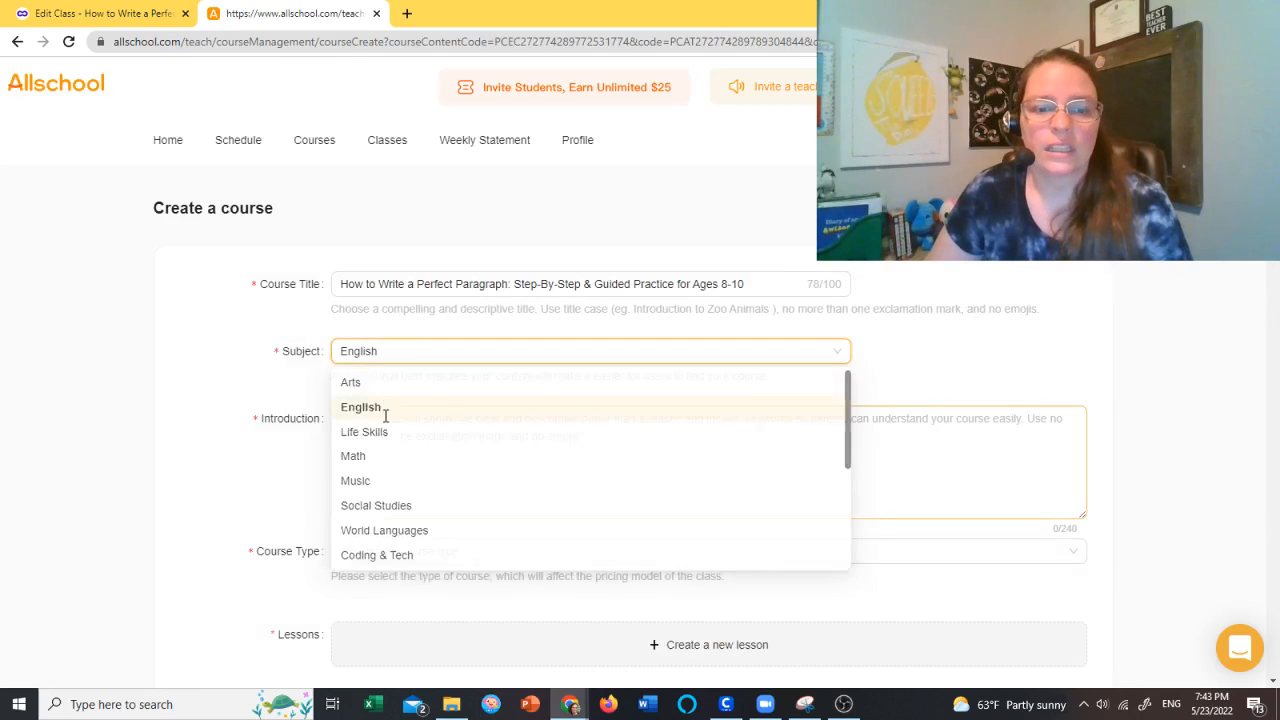
Step: Switch to the Outschool class and copy the entire Class Experience description without altering it
{"action": "left_click", "coordinate": [113, 16]}
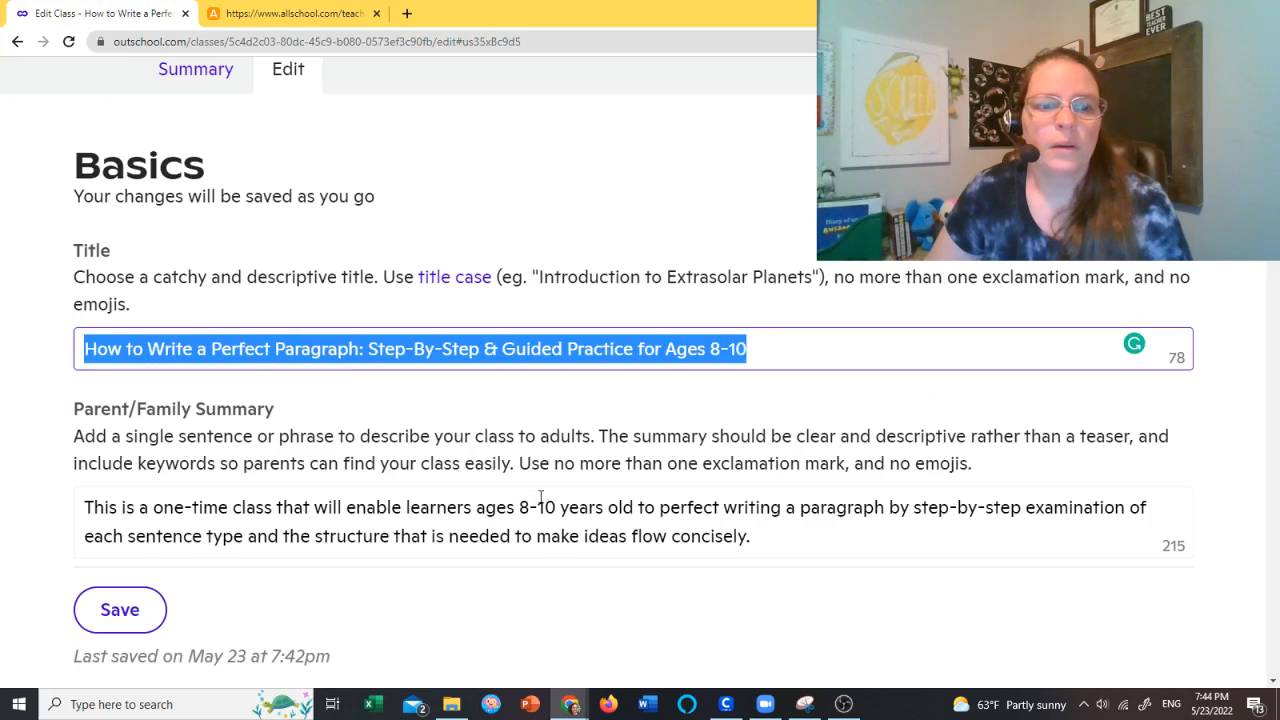
{"action": "scroll", "coordinate": [540, 497], "scroll_direction": "down", "scroll_amount": 9}
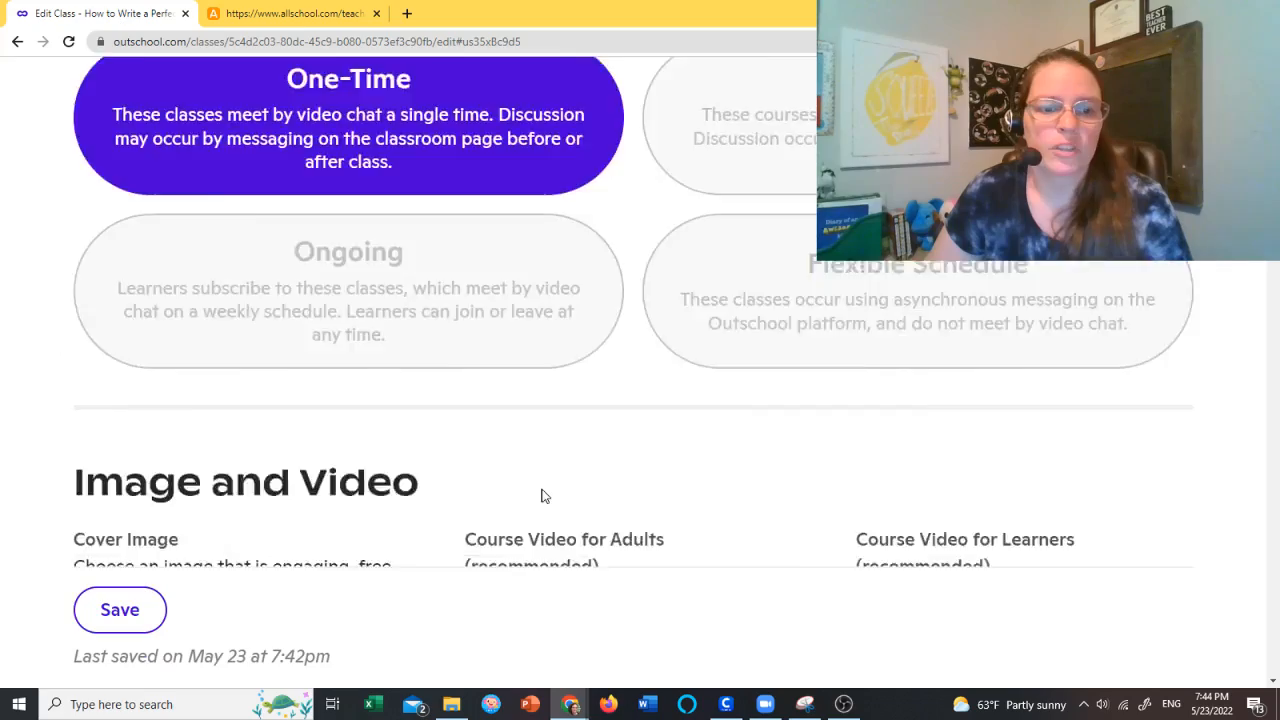
{"action": "scroll", "coordinate": [543, 496], "scroll_direction": "down", "scroll_amount": 10}
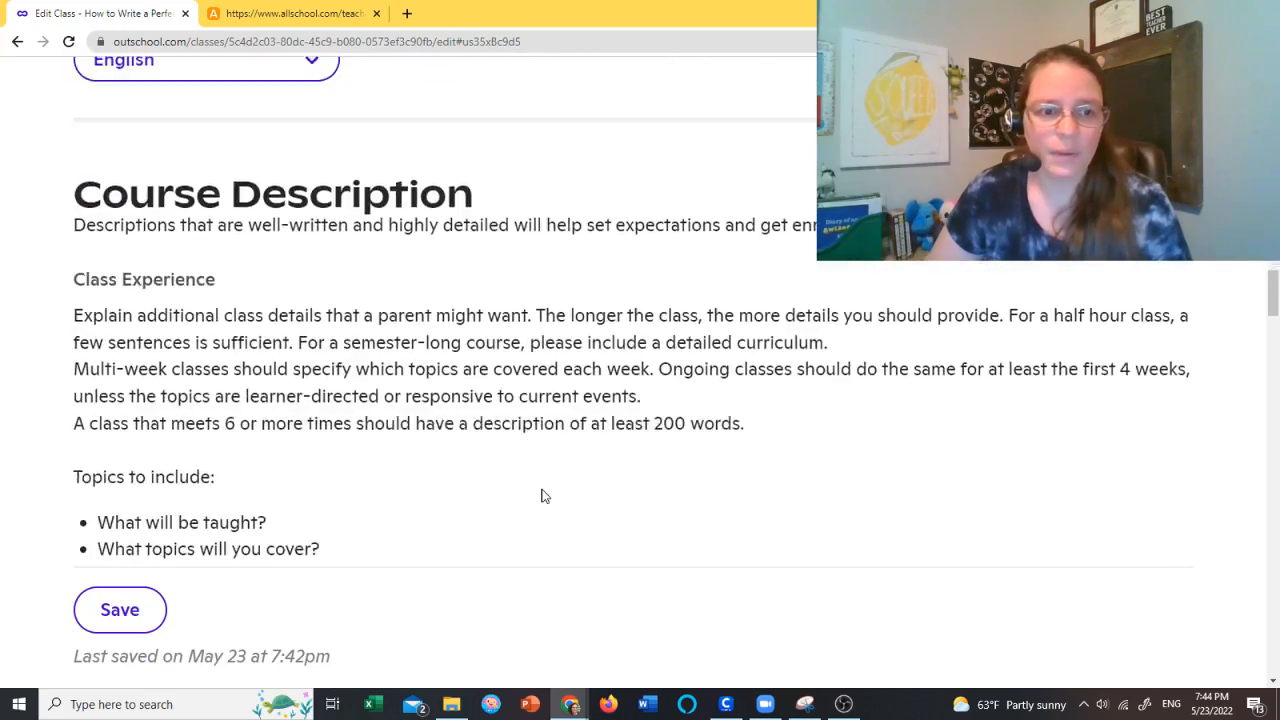
{"action": "scroll", "coordinate": [543, 496], "scroll_direction": "down", "scroll_amount": 10}
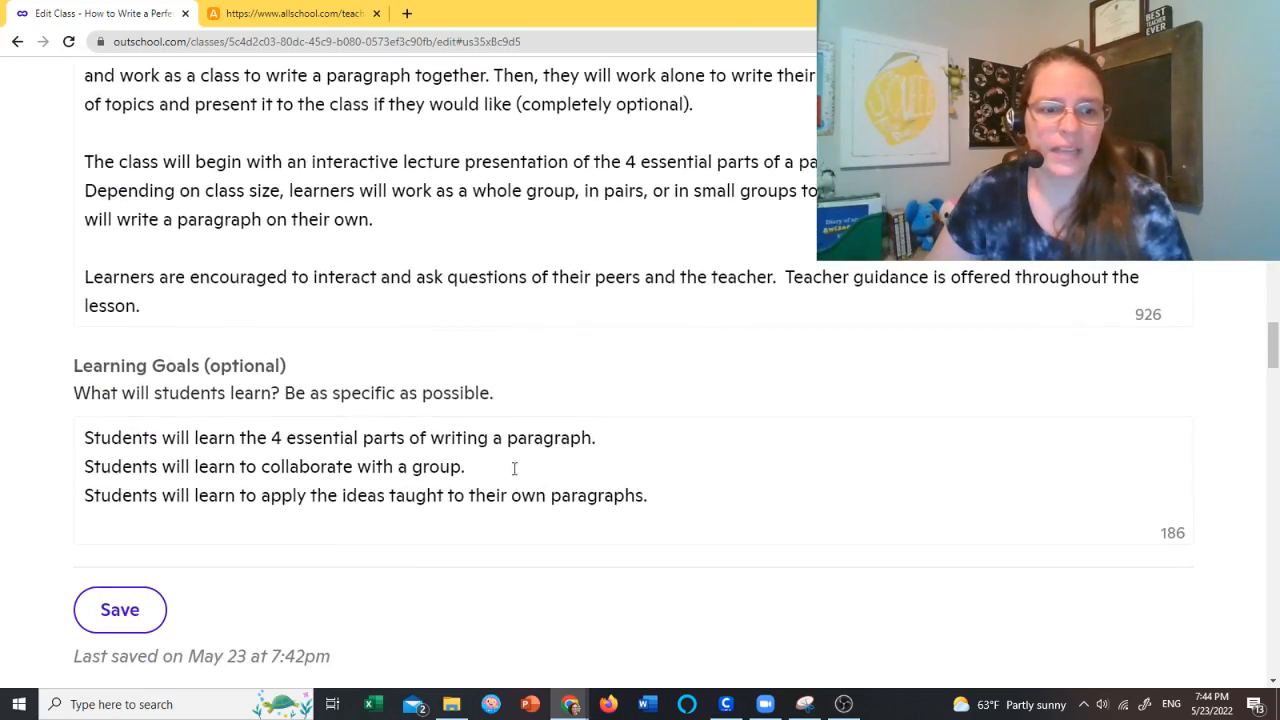
{"action": "left_click", "coordinate": [188, 312]}
{"action": "key", "text": "ctrl+a"}
{"action": "scroll", "coordinate": [58, 407], "scroll_direction": "up", "scroll_amount": 5}
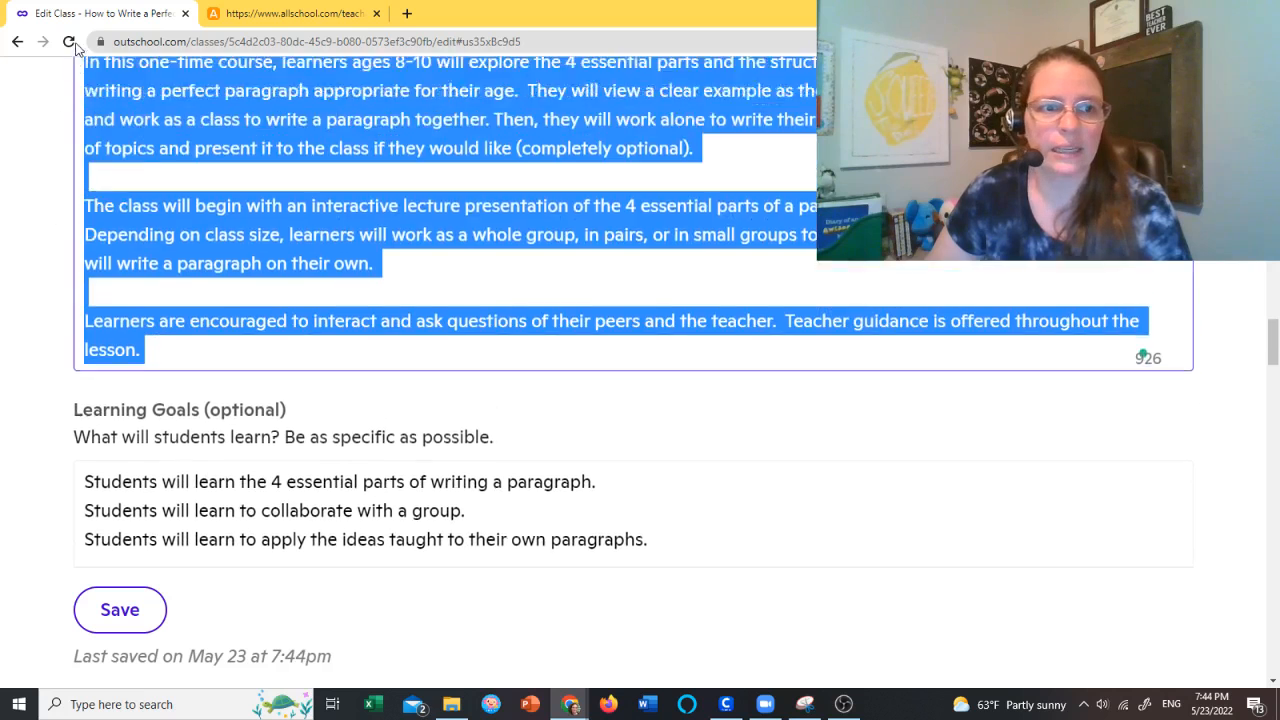
{"action": "right_click", "coordinate": [187, 548]}
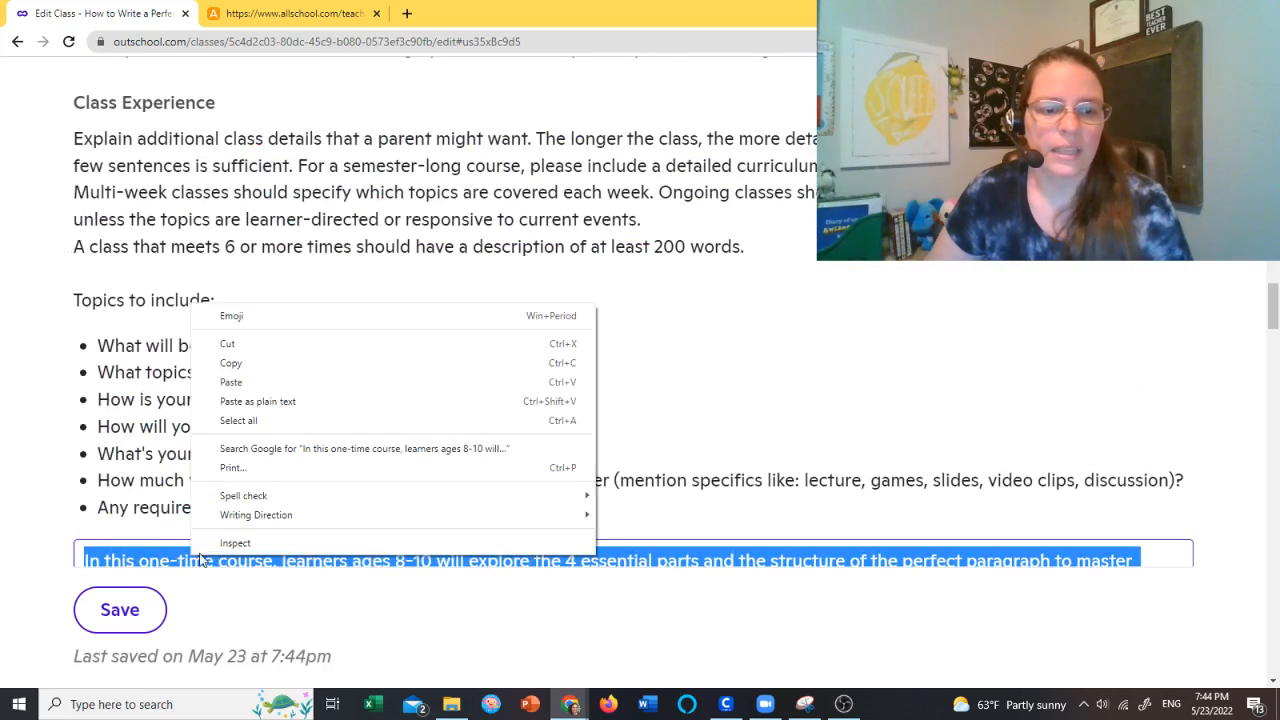
{"action": "left_click", "coordinate": [280, 378]}
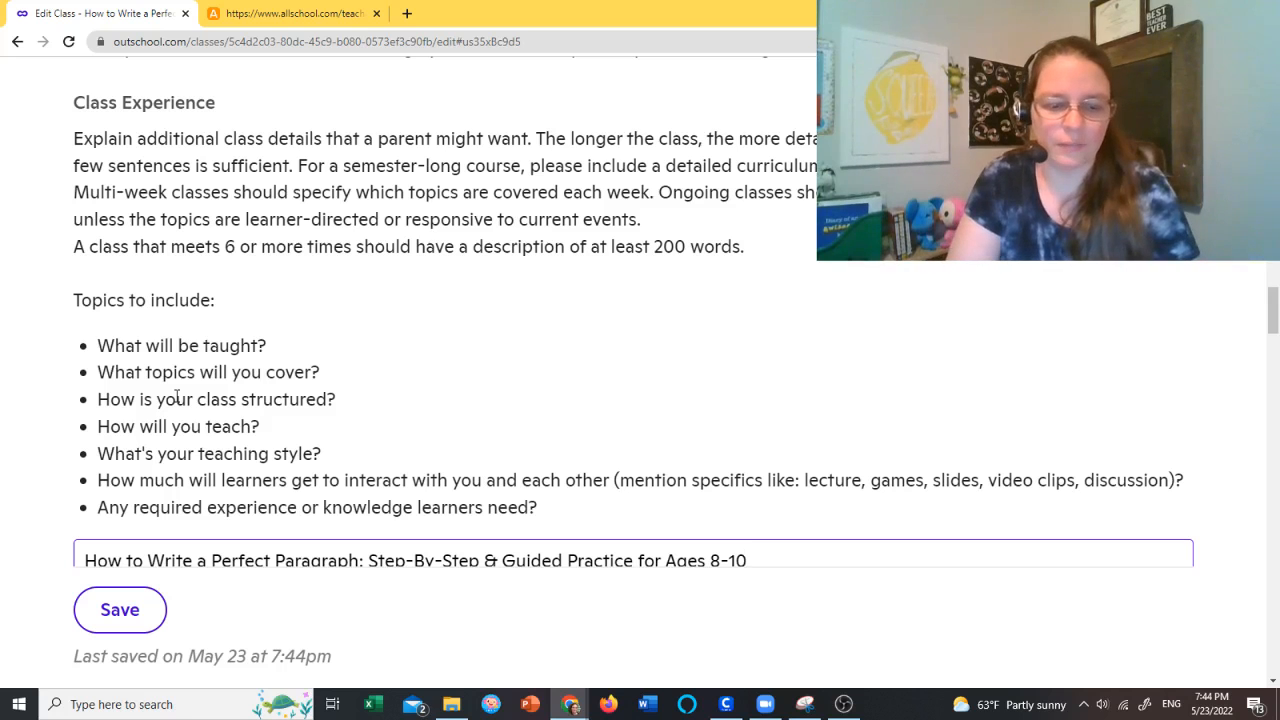
{"action": "key", "text": "ctrl+z"}
{"action": "scroll", "coordinate": [552, 488], "scroll_direction": "down", "scroll_amount": 1}
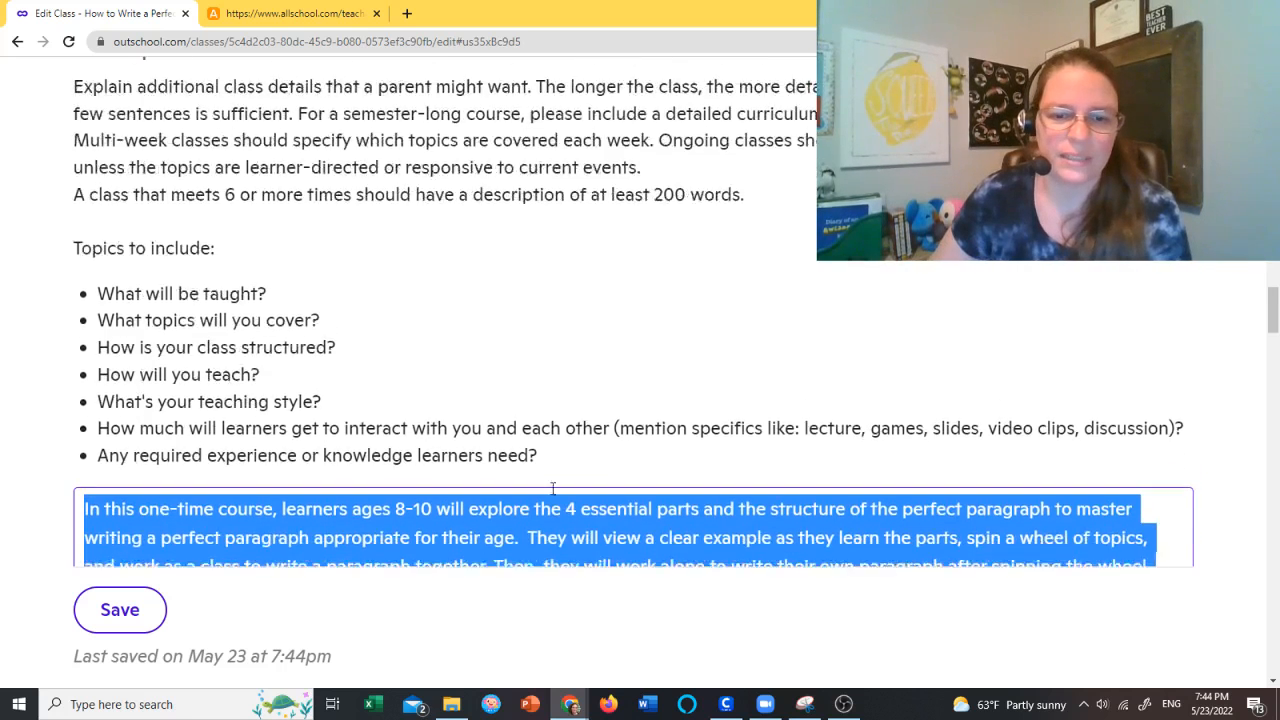
{"action": "scroll", "coordinate": [552, 488], "scroll_direction": "down", "scroll_amount": 2}
{"action": "right_click", "coordinate": [543, 392]}
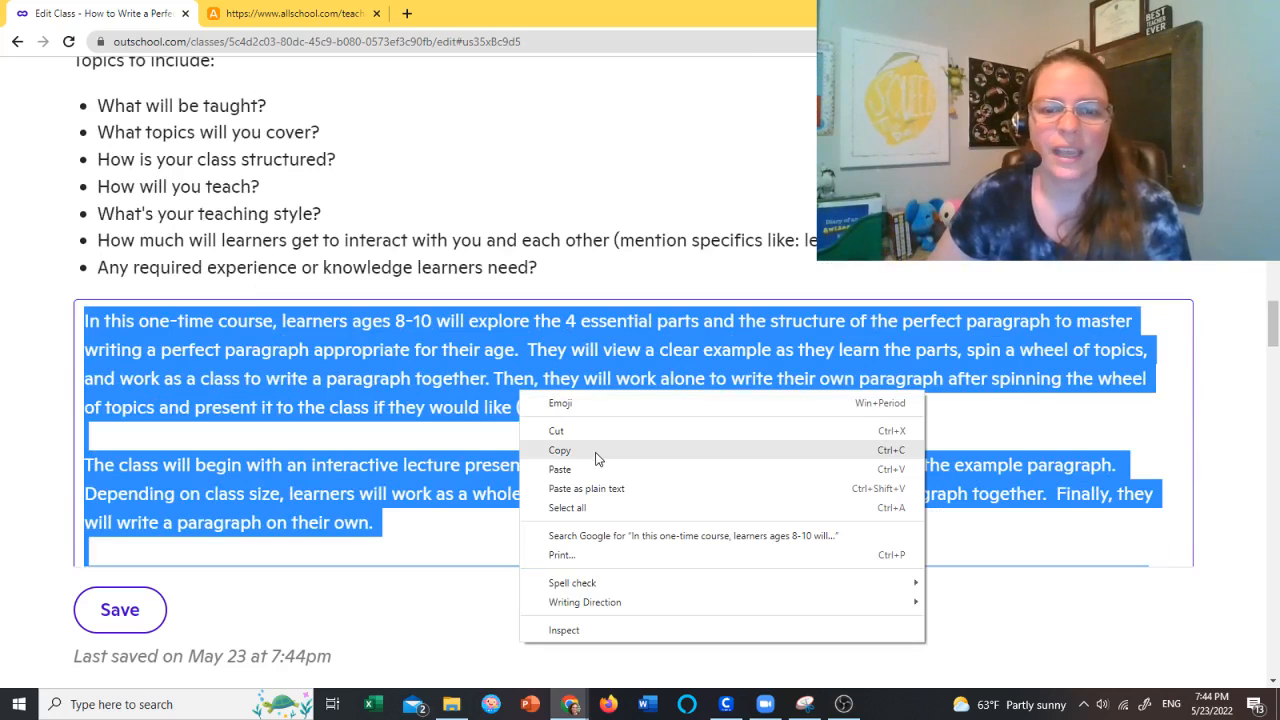
{"action": "left_click", "coordinate": [597, 453]}
Step: Try the copied Class Experience description as the Allschool course introduction, and clear the field again
{"action": "left_click", "coordinate": [268, 12]}
{"action": "left_click", "coordinate": [354, 440]}
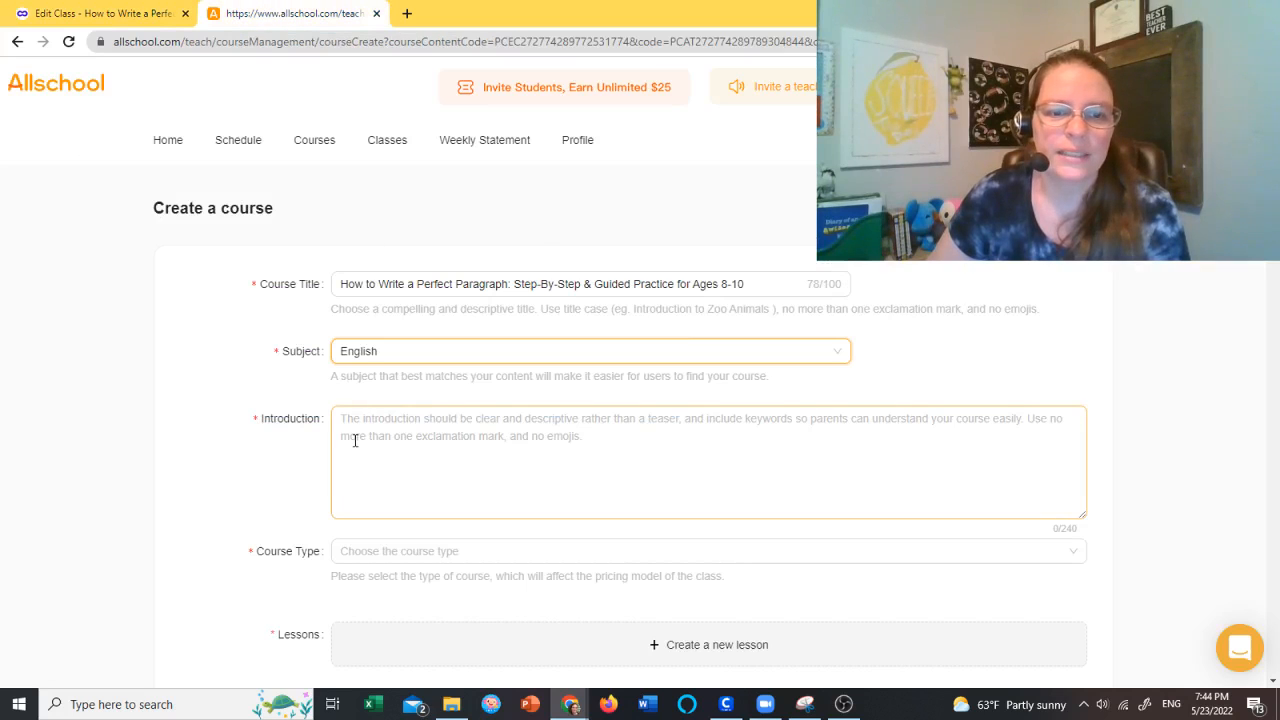
{"action": "right_click", "coordinate": [355, 440]}
{"action": "left_click", "coordinate": [436, 316]}
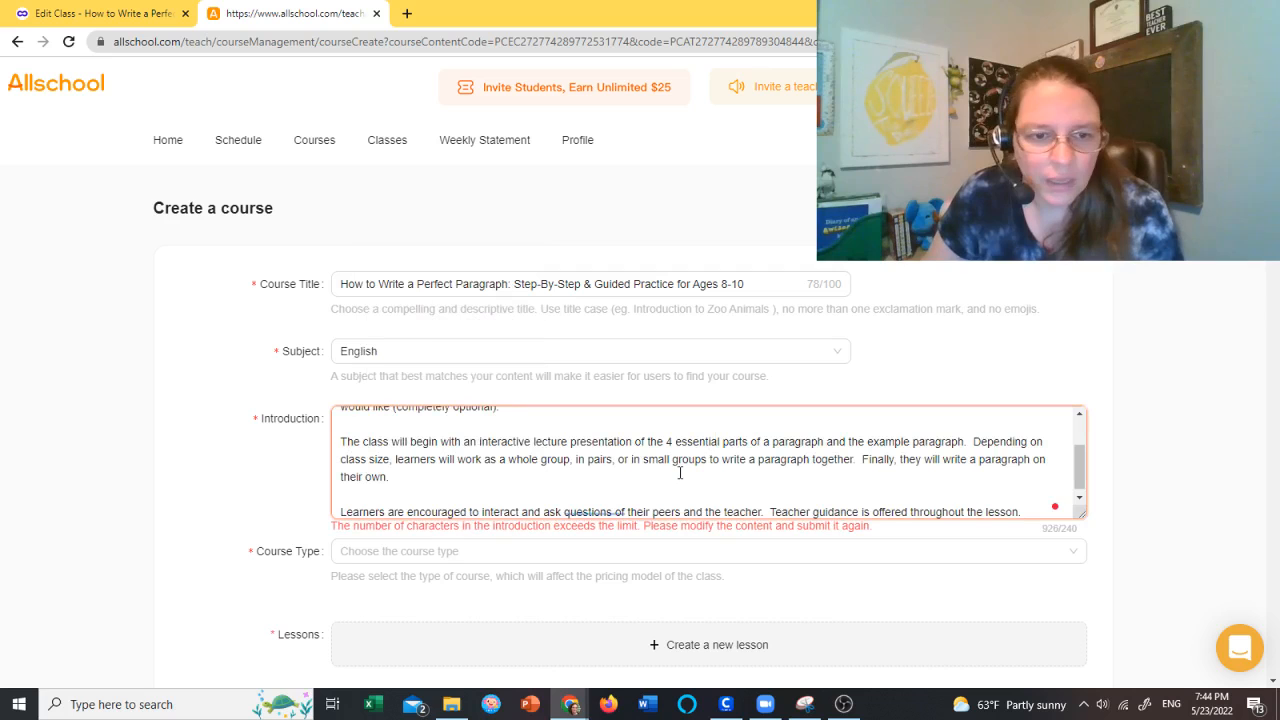
{"action": "left_click_drag", "start_coordinate": [1034, 512], "coordinate": [203, 427]}
{"action": "key", "text": "BackSpace"}
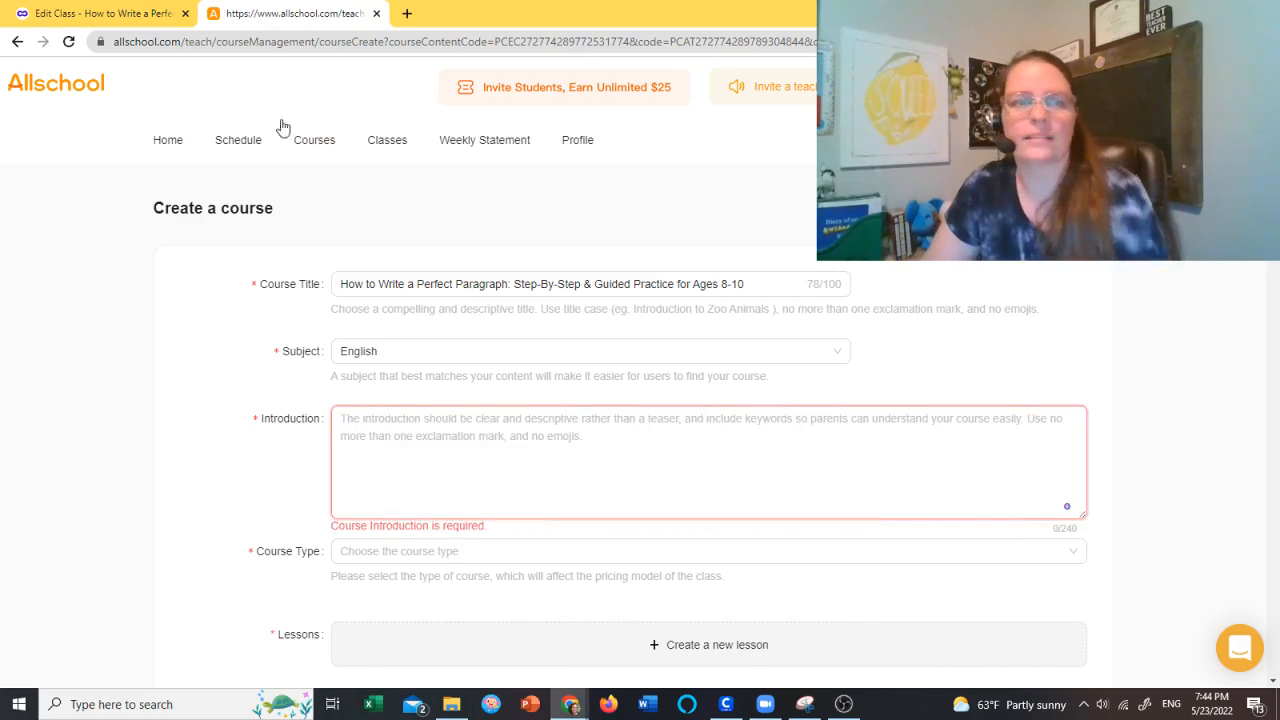
Step: Switch to the Outschool class and copy the entire Parent/Family Summary text without altering it
{"action": "left_click", "coordinate": [112, 14]}
{"action": "scroll", "coordinate": [480, 410], "scroll_direction": "up", "scroll_amount": 20}
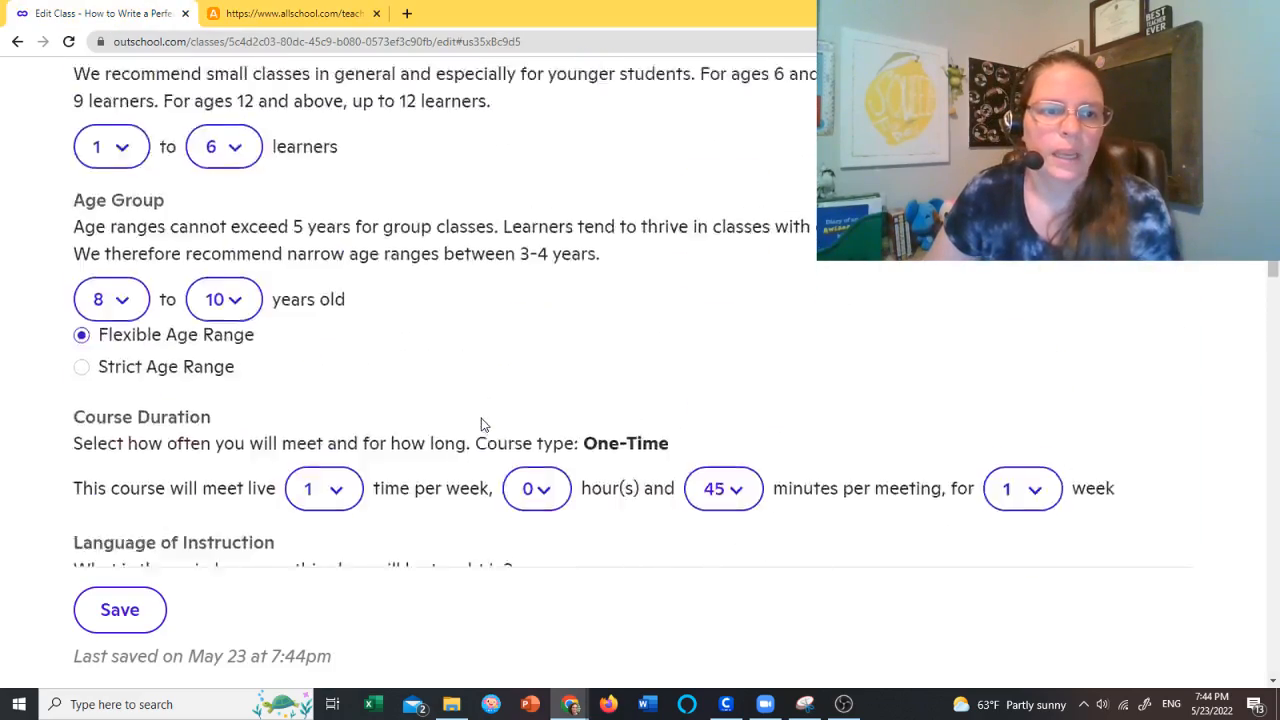
{"action": "scroll", "coordinate": [480, 420], "scroll_direction": "up", "scroll_amount": 15}
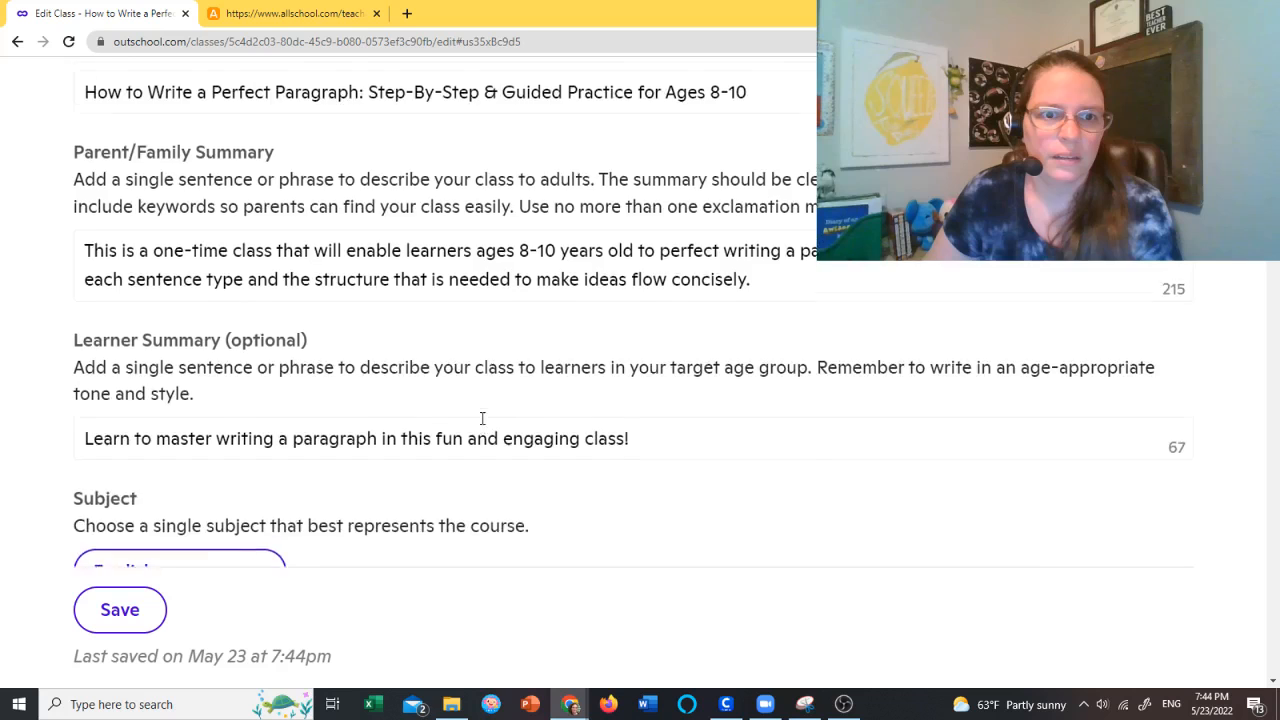
{"action": "scroll", "coordinate": [481, 418], "scroll_direction": "down", "scroll_amount": 1}
{"action": "left_click", "coordinate": [244, 418]}
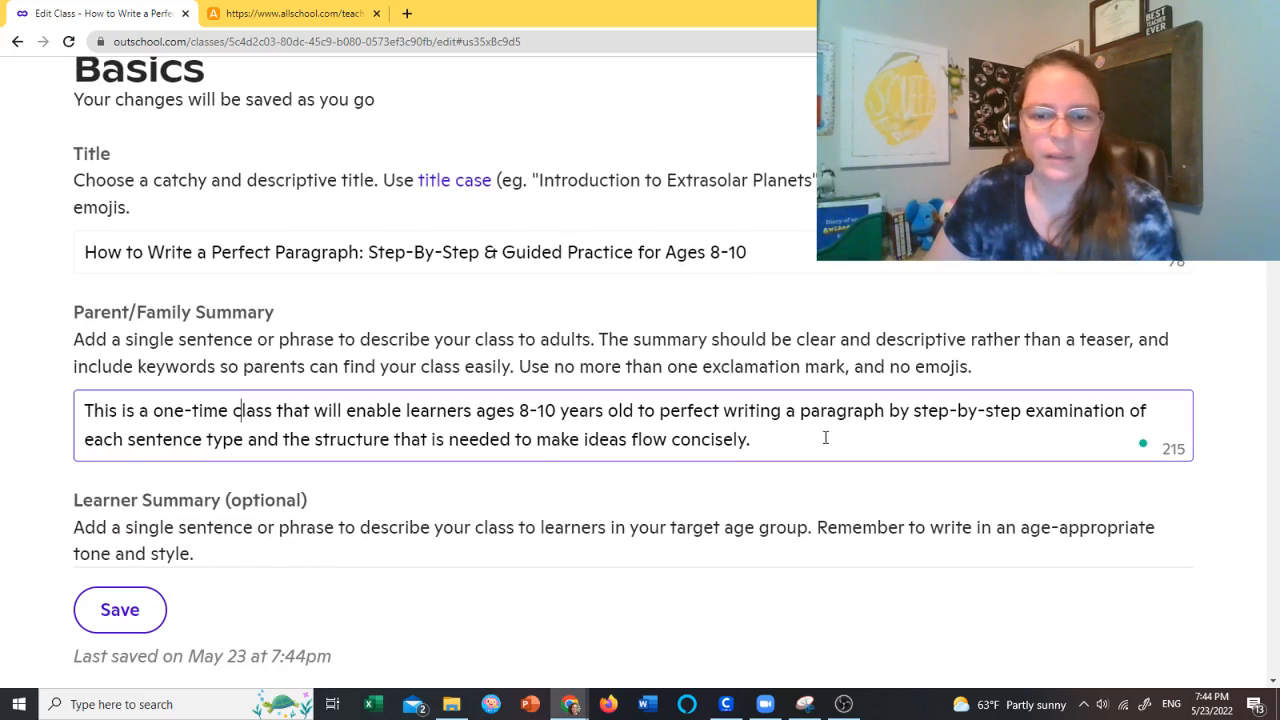
{"action": "left_click_drag", "start_coordinate": [778, 435], "coordinate": [20, 408]}
{"action": "right_click", "coordinate": [236, 448]}
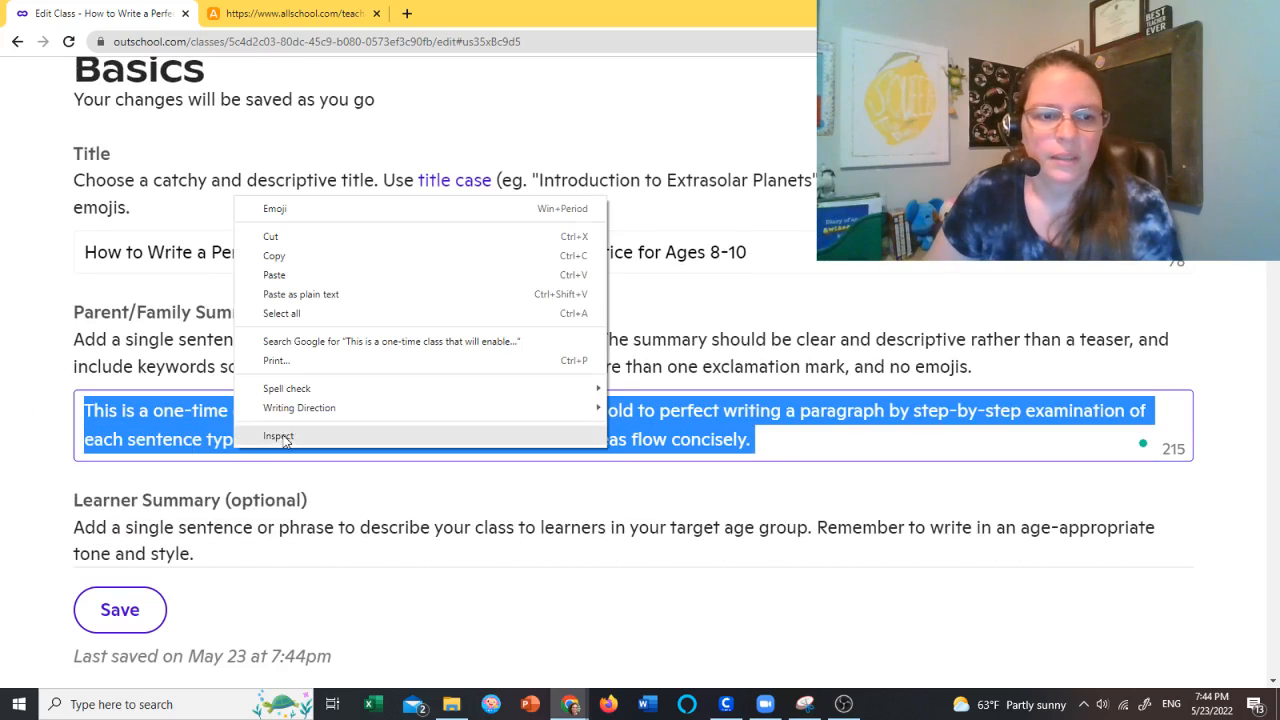
{"action": "left_click", "coordinate": [296, 258]}
Step: Switch to the Allschool course and paste the copied Parent/Family Summary as the course introduction
{"action": "left_click", "coordinate": [285, 13]}
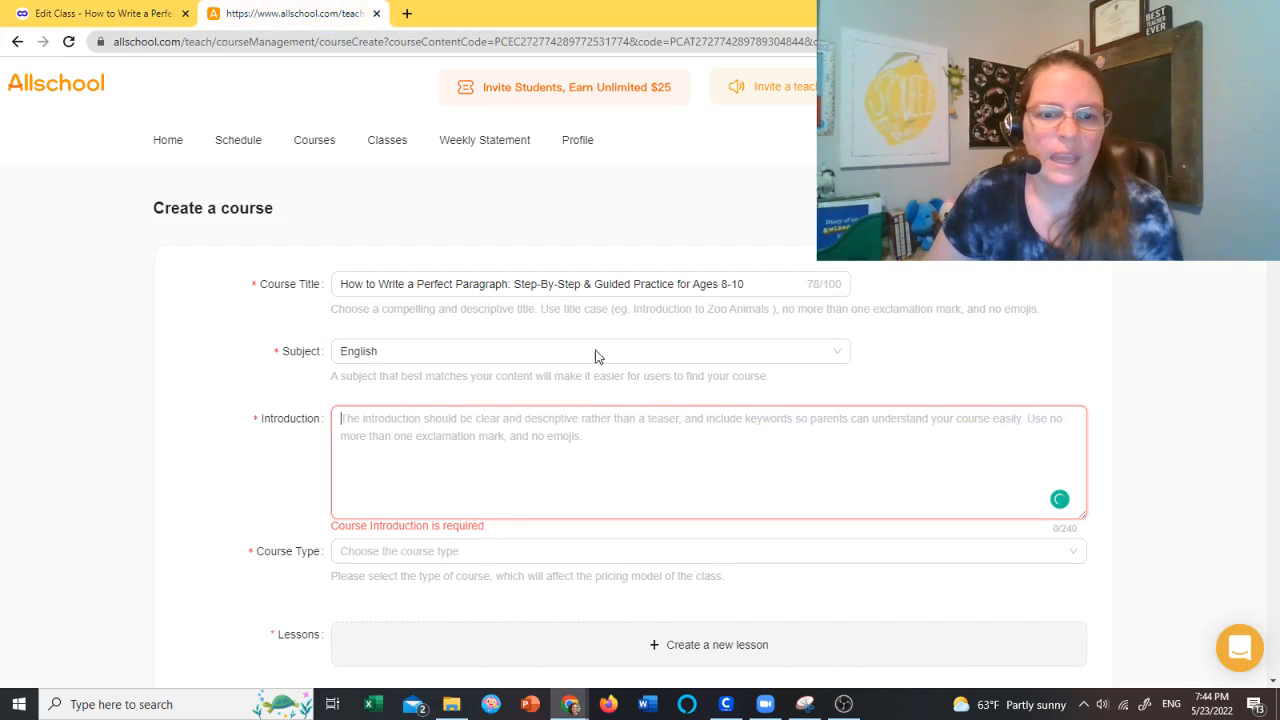
{"action": "right_click", "coordinate": [396, 424]}
{"action": "left_click", "coordinate": [505, 549]}
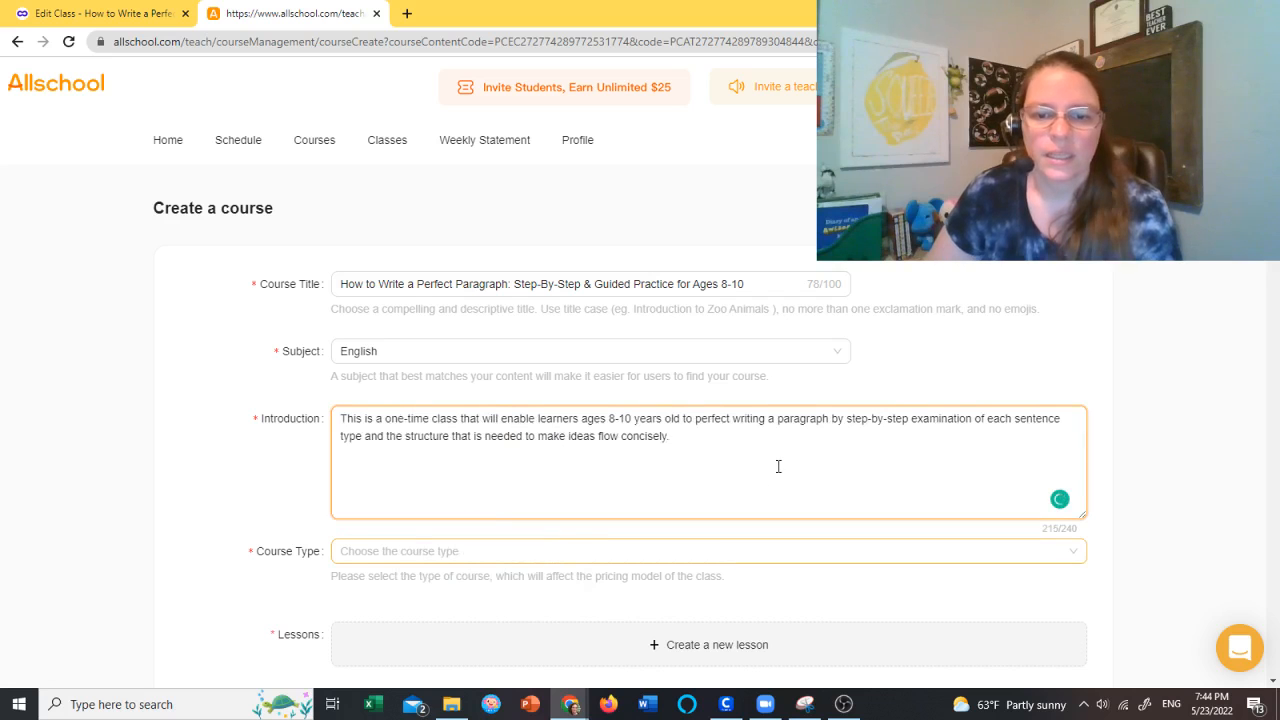
Step: Set the course type to One-Time
{"action": "scroll", "coordinate": [777, 468], "scroll_direction": "down", "scroll_amount": 2}
{"action": "left_click", "coordinate": [435, 393]}
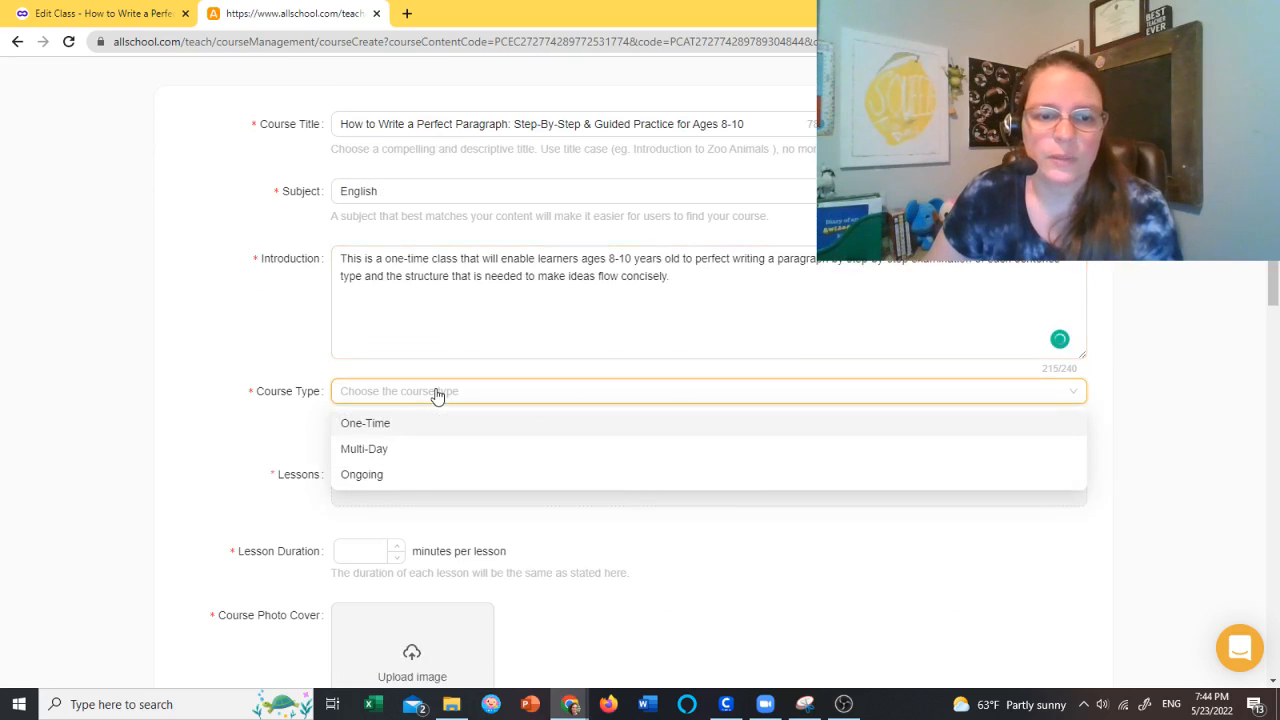
{"action": "left_click", "coordinate": [394, 420]}
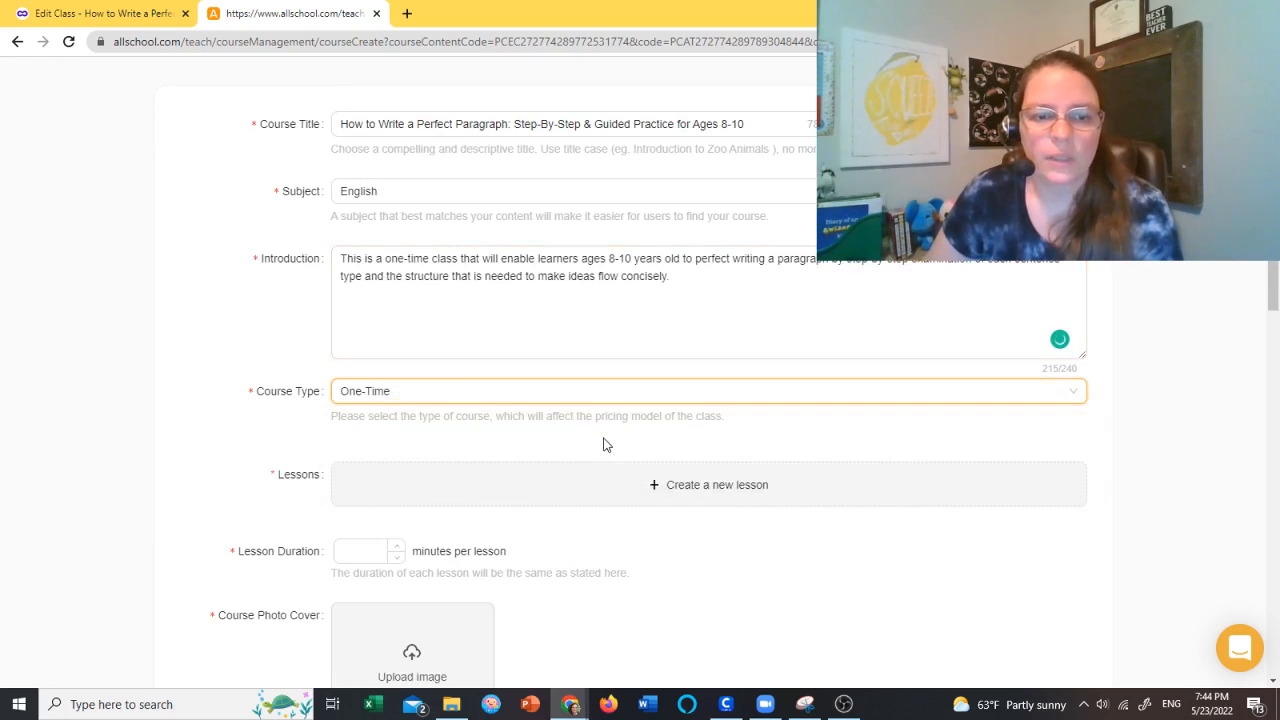
Step: Switch to the Outschool class and copy the entire multi-paragraph class description beginning "In this one-time course"
{"action": "scroll", "coordinate": [707, 560], "scroll_direction": "down", "scroll_amount": 2}
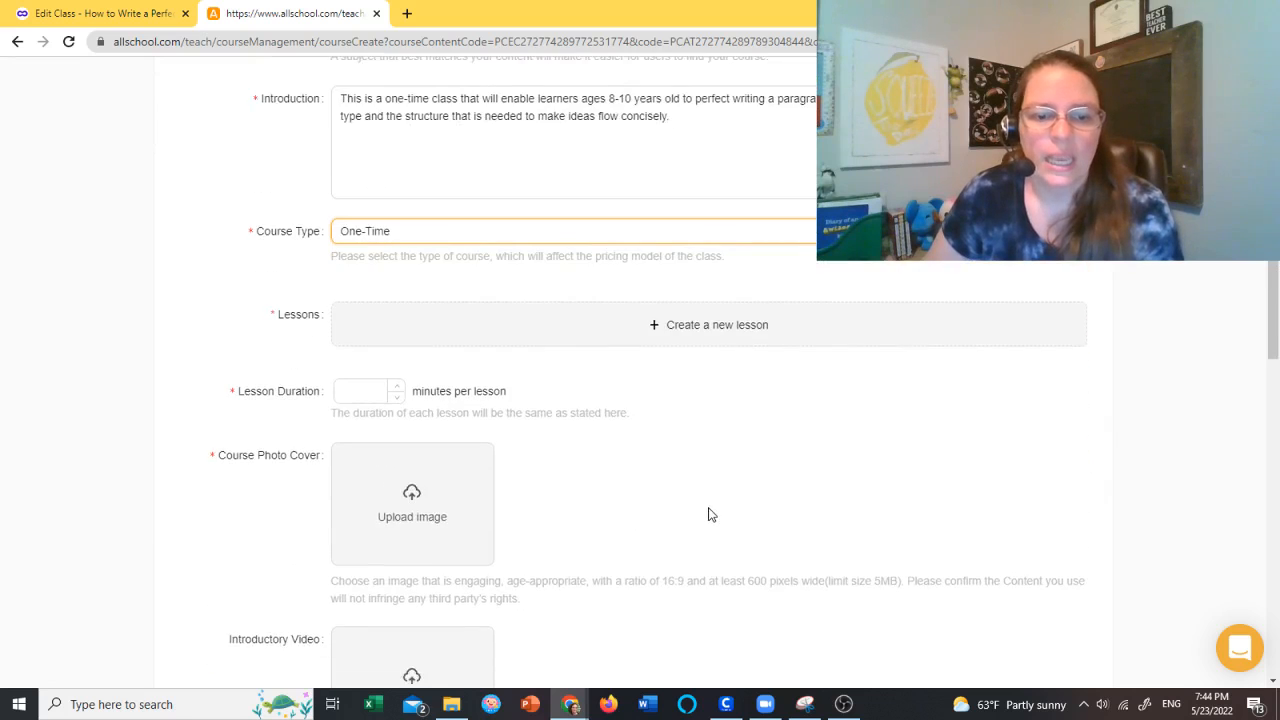
{"action": "scroll", "coordinate": [711, 490], "scroll_direction": "down", "scroll_amount": 4}
{"action": "scroll", "coordinate": [711, 483], "scroll_direction": "up", "scroll_amount": 2}
{"action": "scroll", "coordinate": [711, 483], "scroll_direction": "down", "scroll_amount": 2}
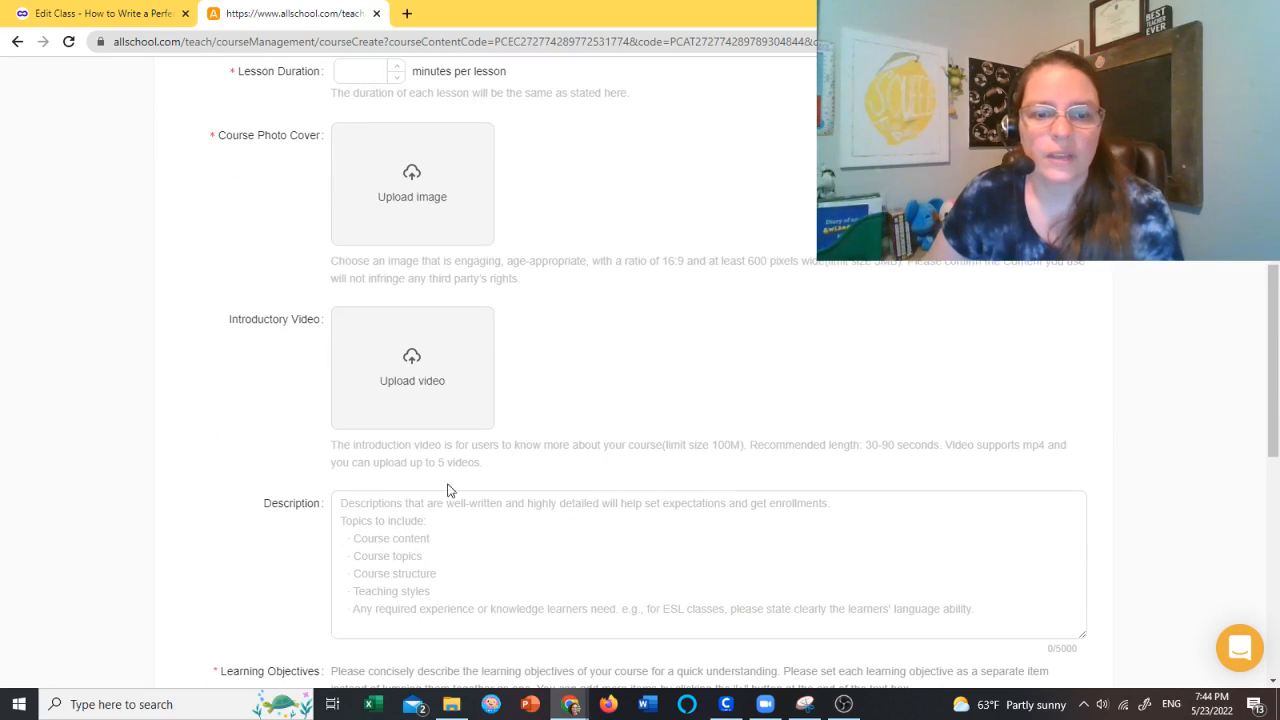
{"action": "key", "text": "ctrl+shift+Tab"}
{"action": "scroll", "coordinate": [476, 488], "scroll_direction": "down", "scroll_amount": 6}
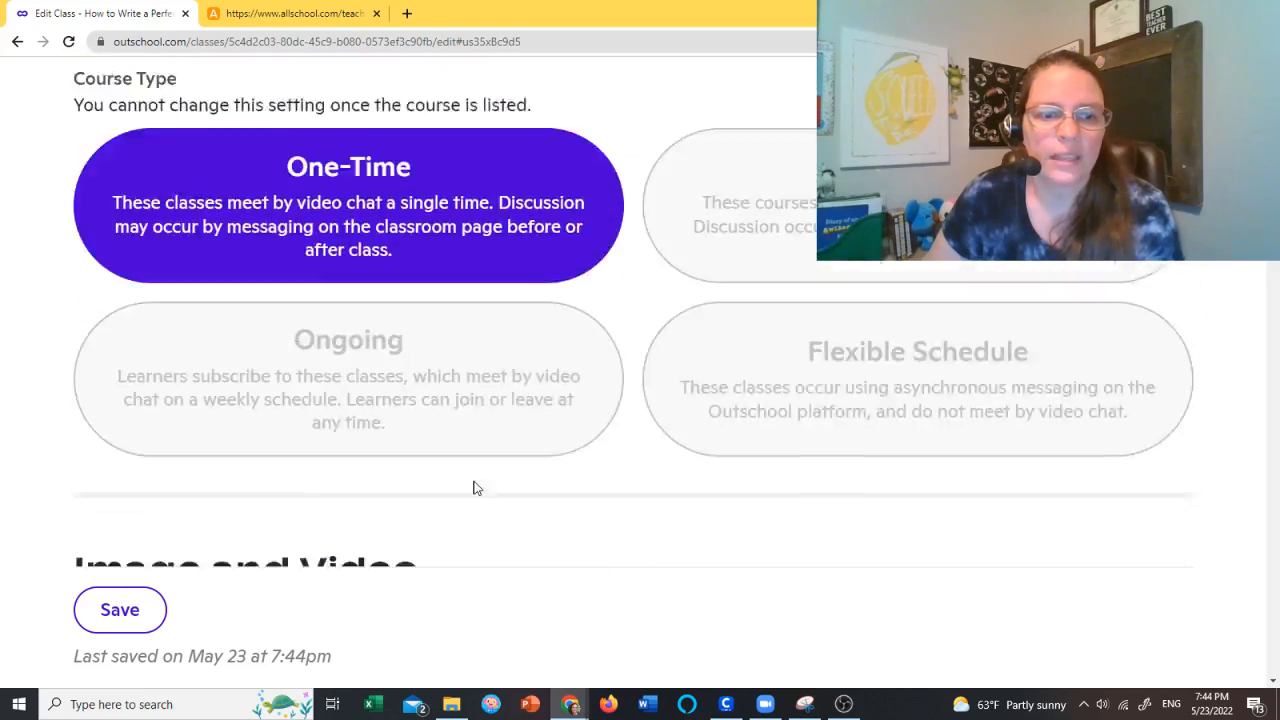
{"action": "scroll", "coordinate": [476, 488], "scroll_direction": "down", "scroll_amount": 12}
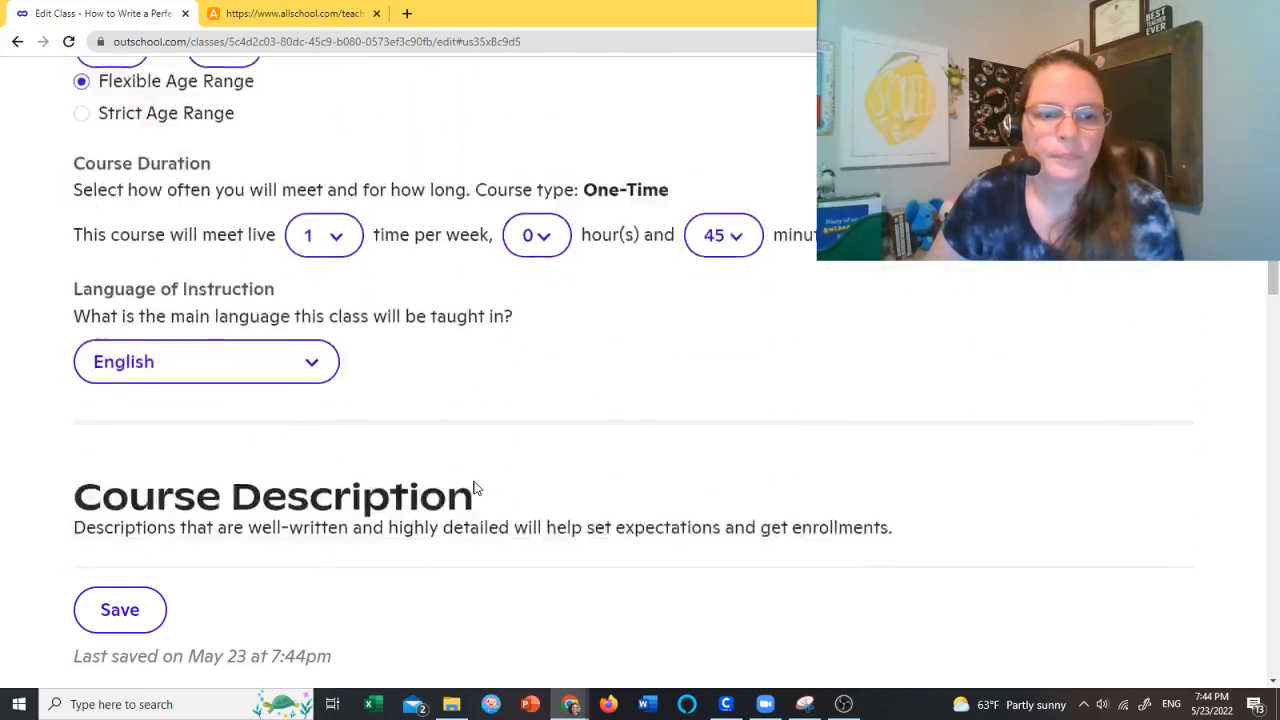
{"action": "scroll", "coordinate": [476, 488], "scroll_direction": "down", "scroll_amount": 15}
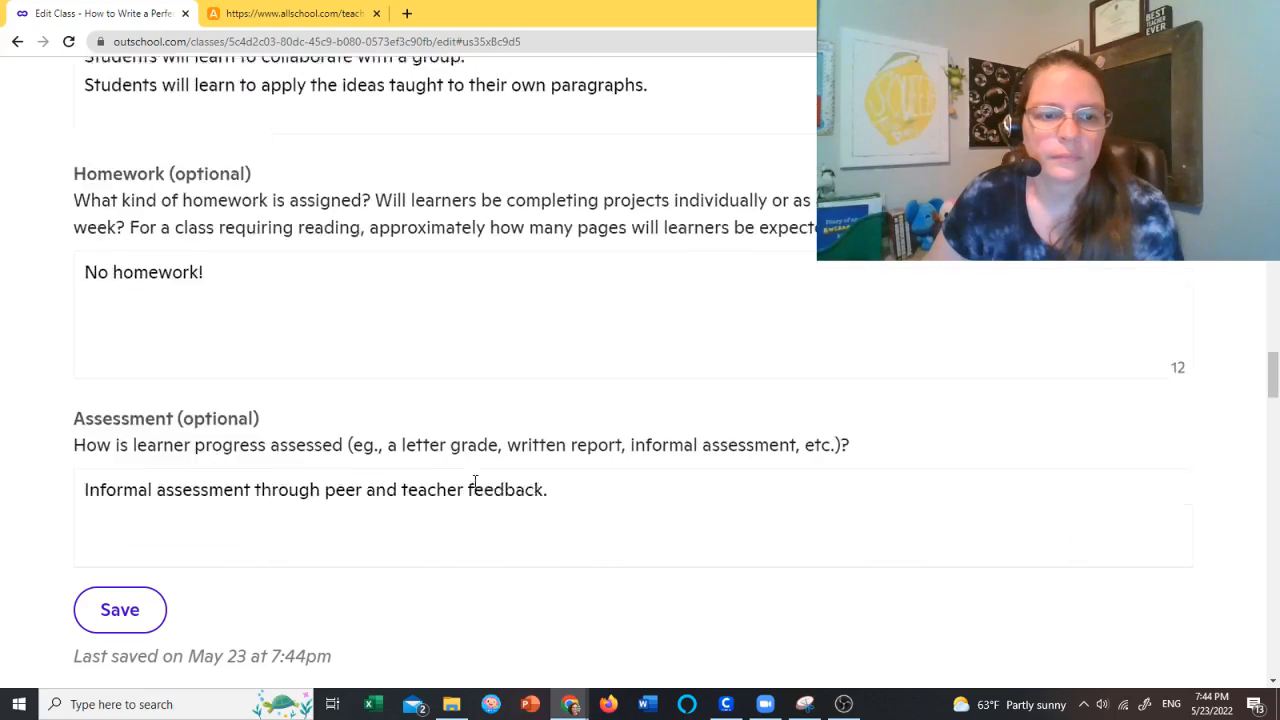
{"action": "scroll", "coordinate": [475, 483], "scroll_direction": "up", "scroll_amount": 8}
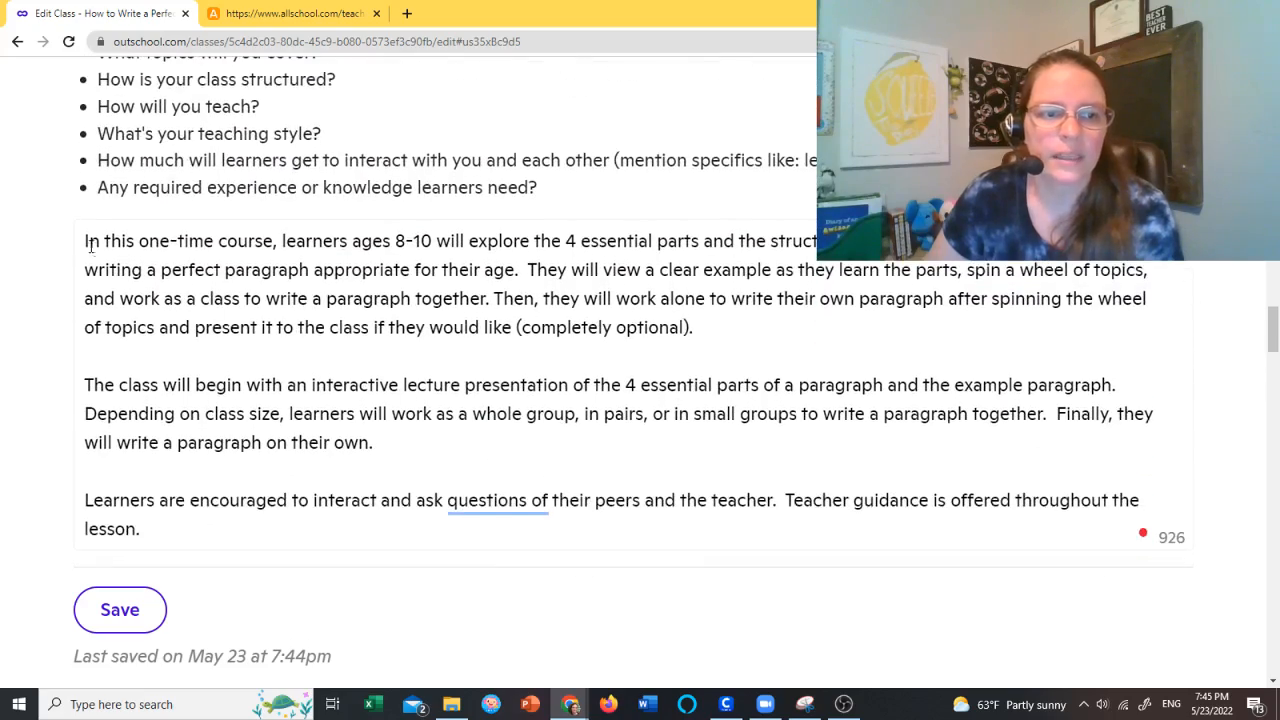
{"action": "left_click_drag", "start_coordinate": [88, 243], "coordinate": [1008, 584]}
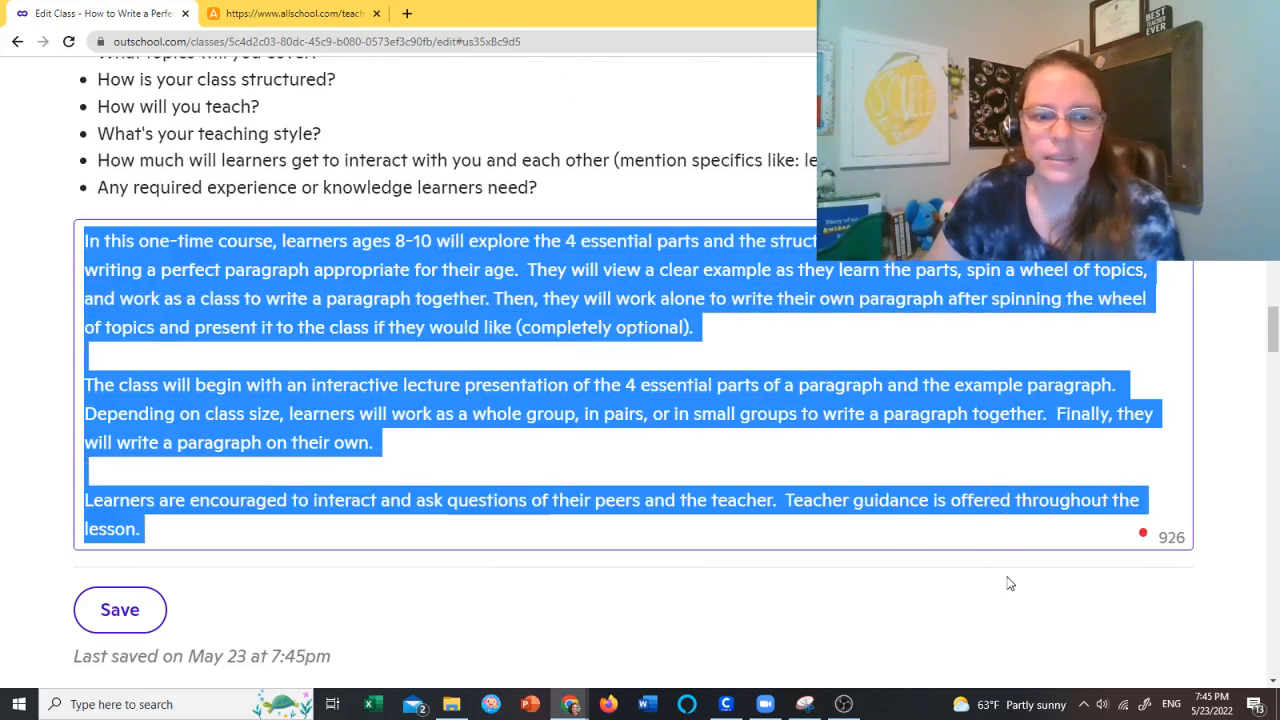
{"action": "right_click", "coordinate": [513, 300]}
{"action": "left_click", "coordinate": [555, 362]}
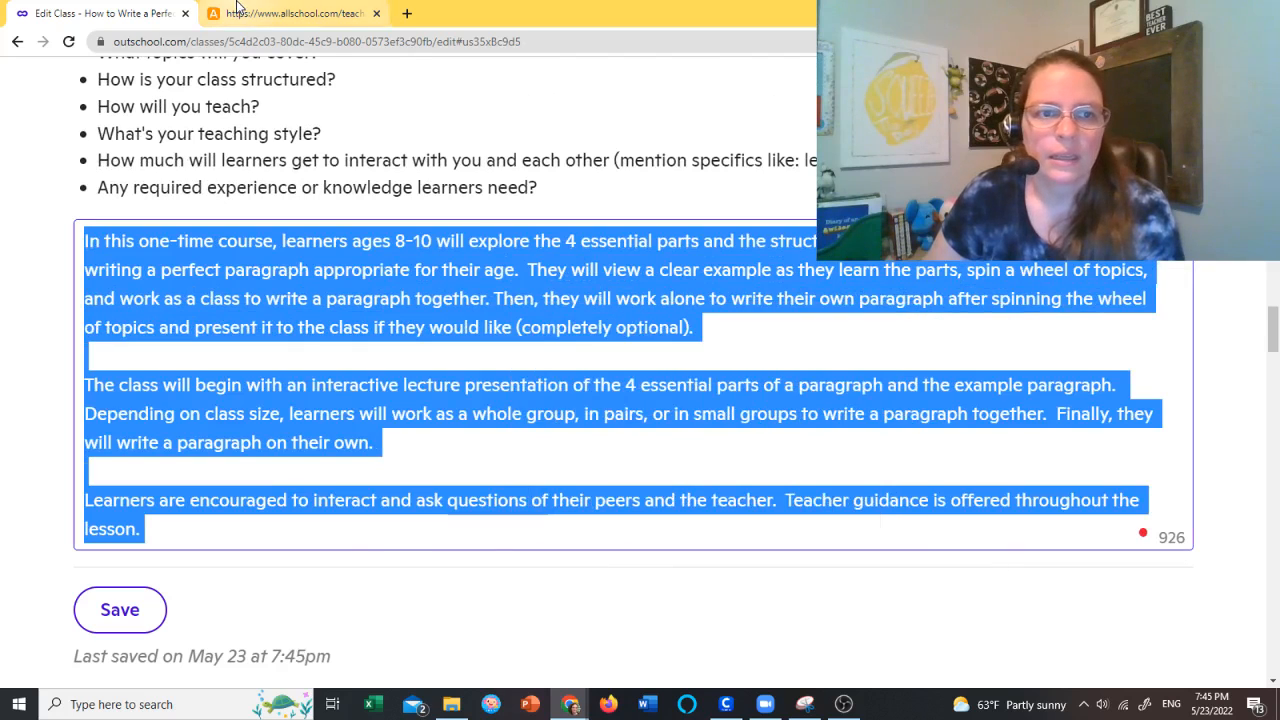
Step: Switch to the Allschool course and paste the copied class description into the course's Description field
{"action": "left_click", "coordinate": [290, 13]}
{"action": "left_click", "coordinate": [462, 510]}
{"action": "right_click", "coordinate": [488, 512]}
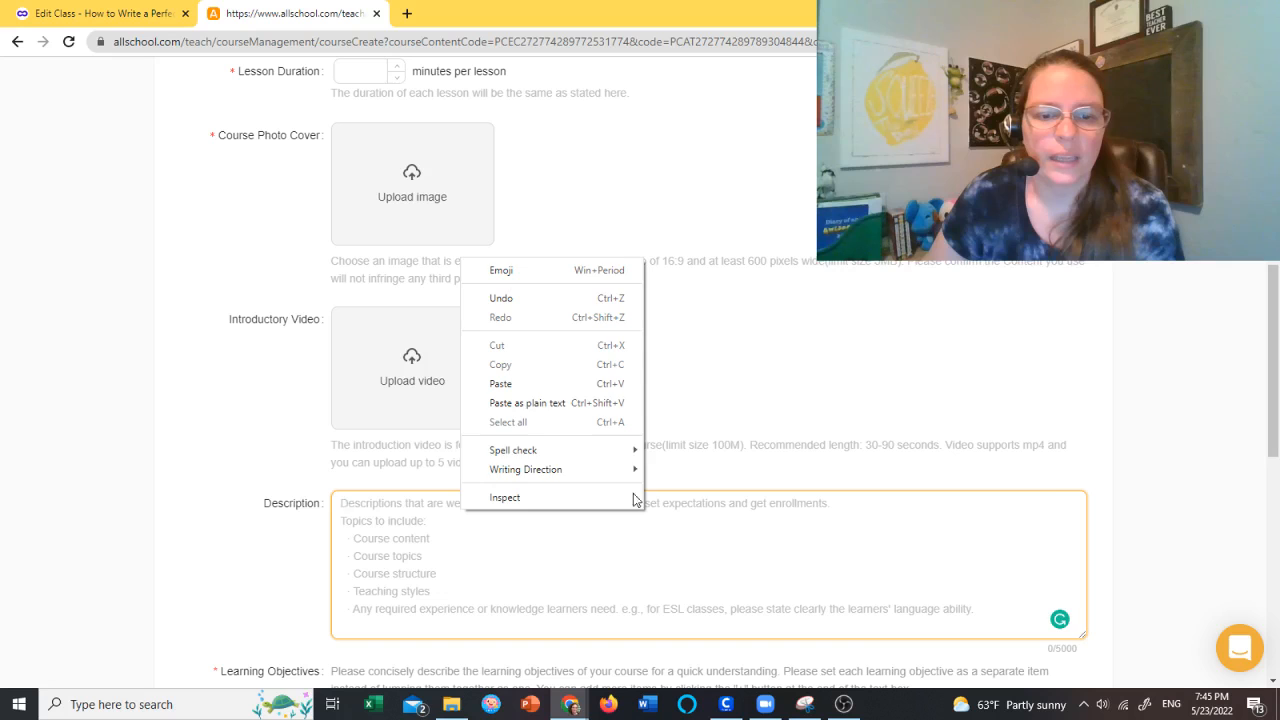
{"action": "left_click", "coordinate": [555, 381]}
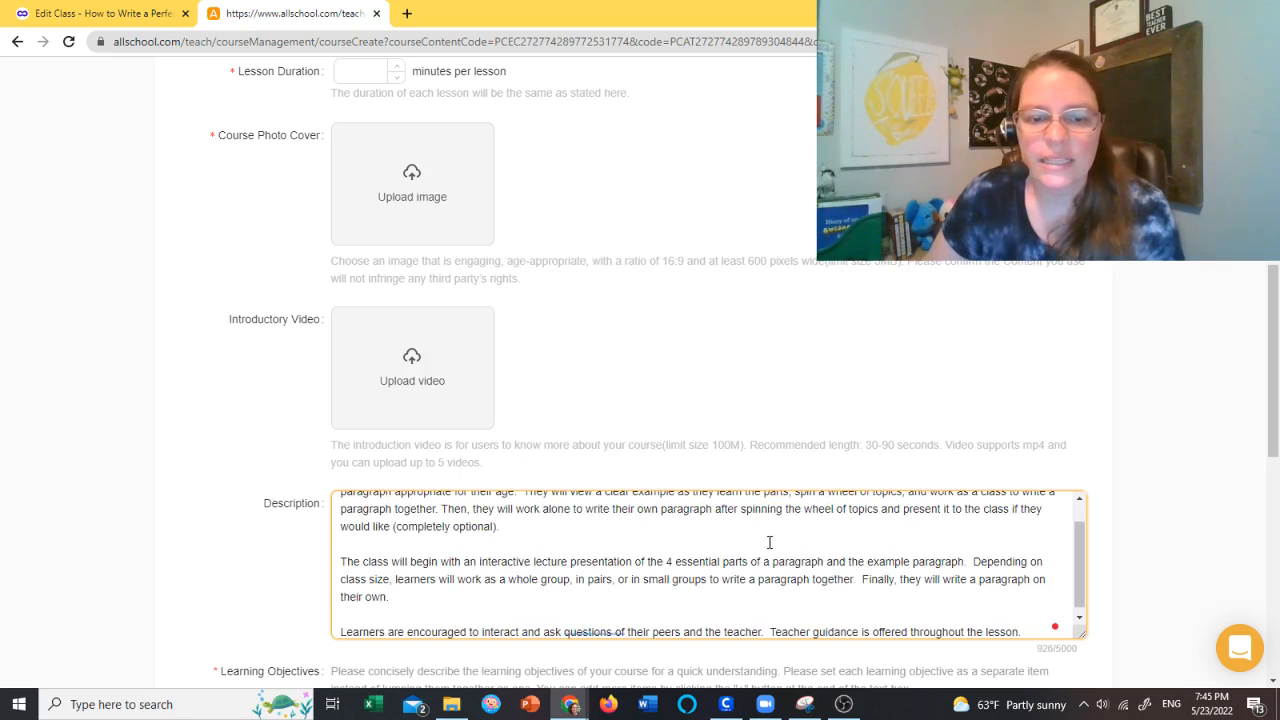
Step: Create a new lesson in the course and set its title to "Lesson Information"
{"action": "scroll", "coordinate": [670, 449], "scroll_direction": "up", "scroll_amount": 3}
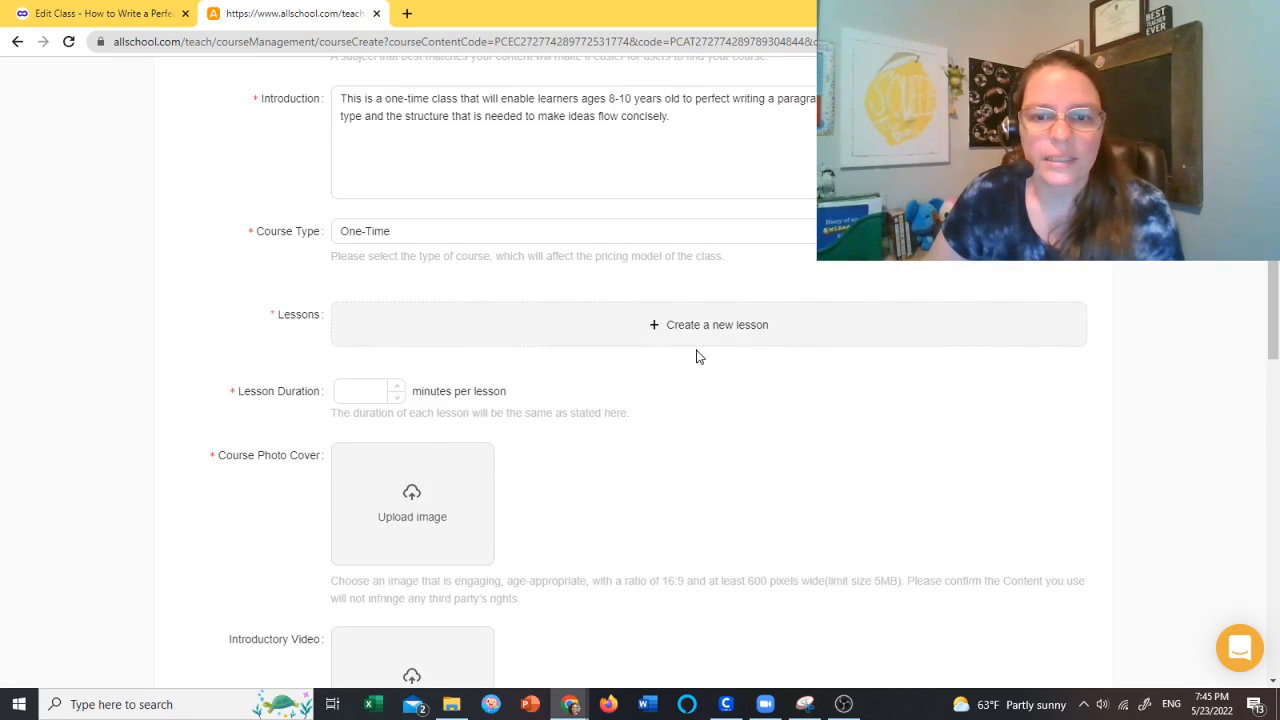
{"action": "left_click", "coordinate": [700, 330]}
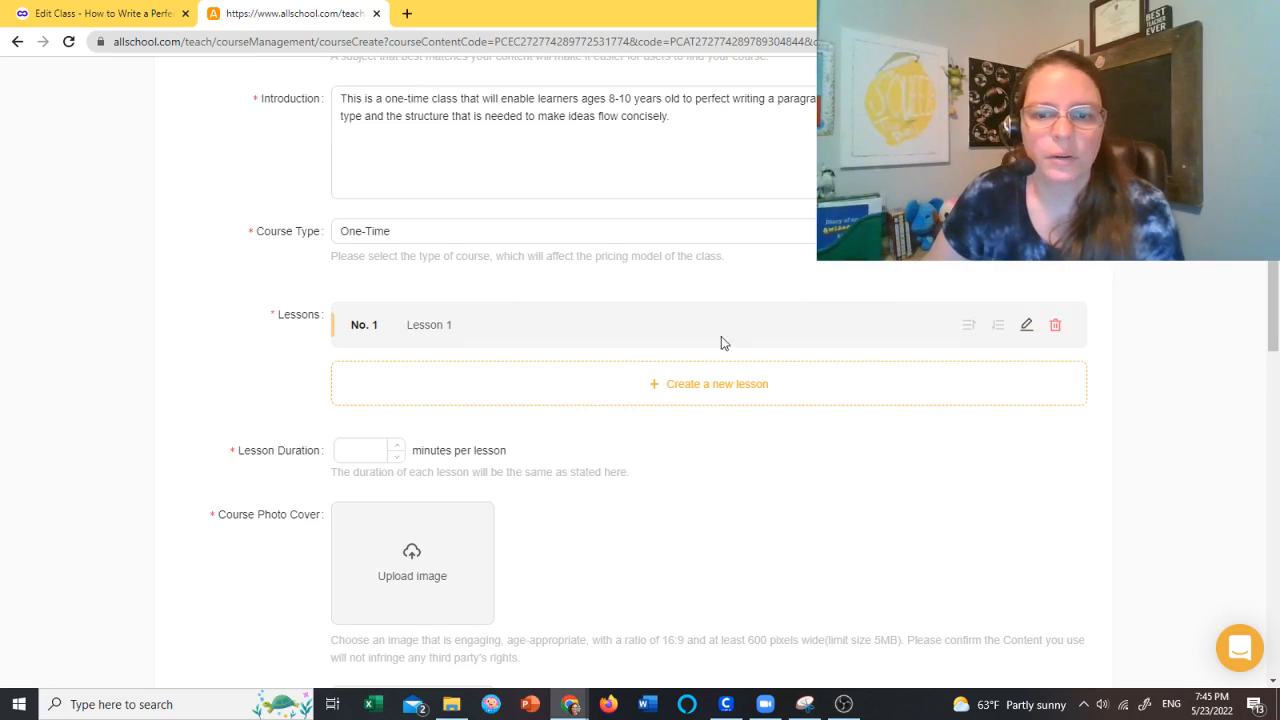
{"action": "left_click", "coordinate": [1028, 324]}
{"action": "left_click", "coordinate": [294, 147]}
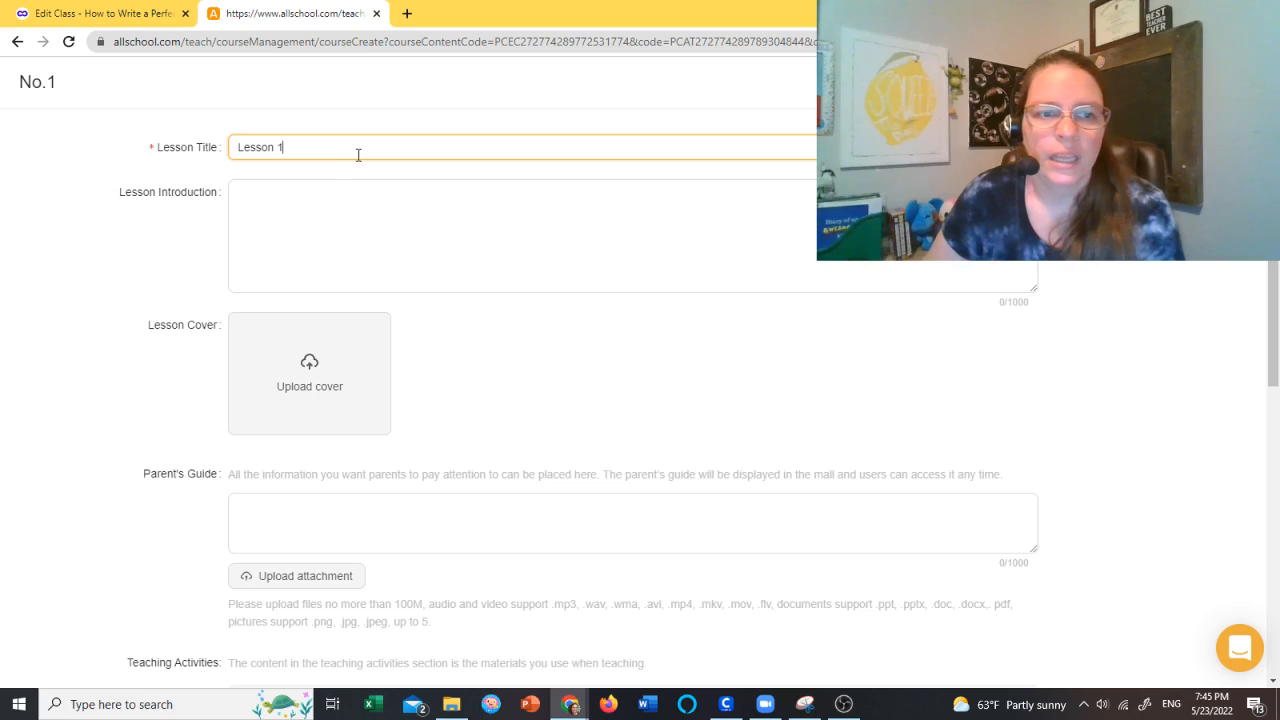
{"action": "key", "text": "ctrl+a"}
{"action": "type", "text": "Less"}
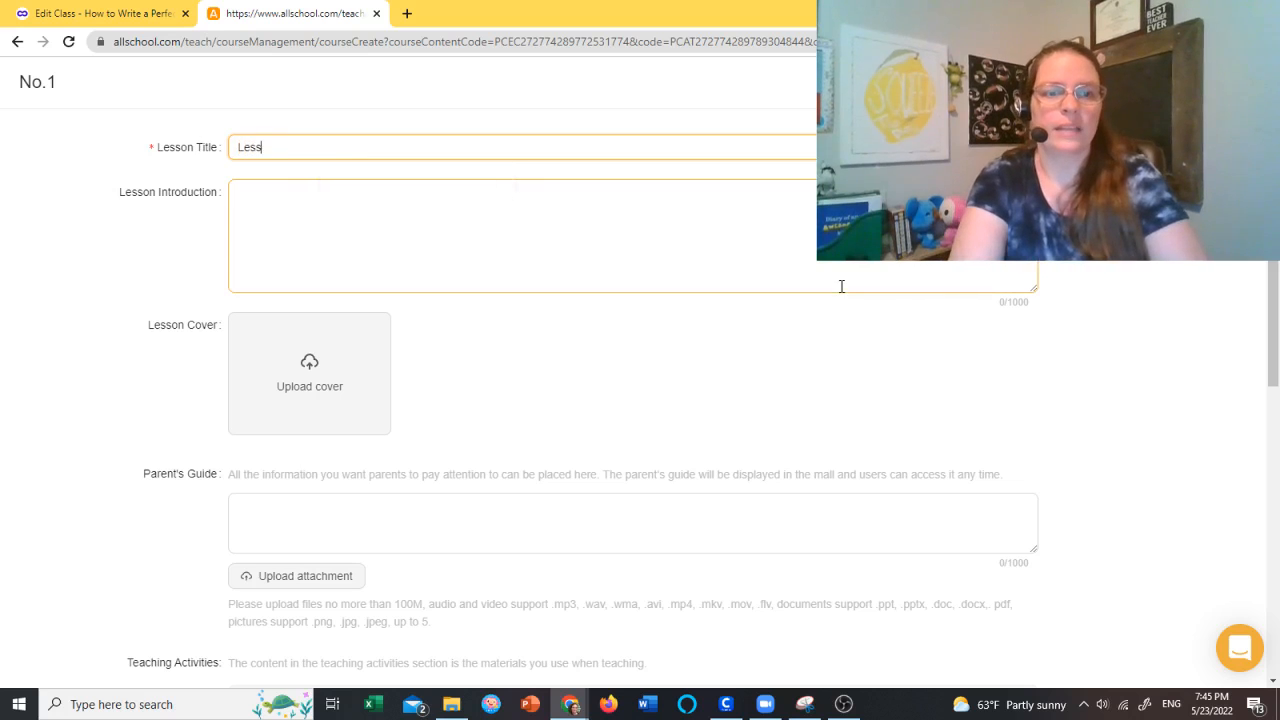
{"action": "type", "text": "on I"}
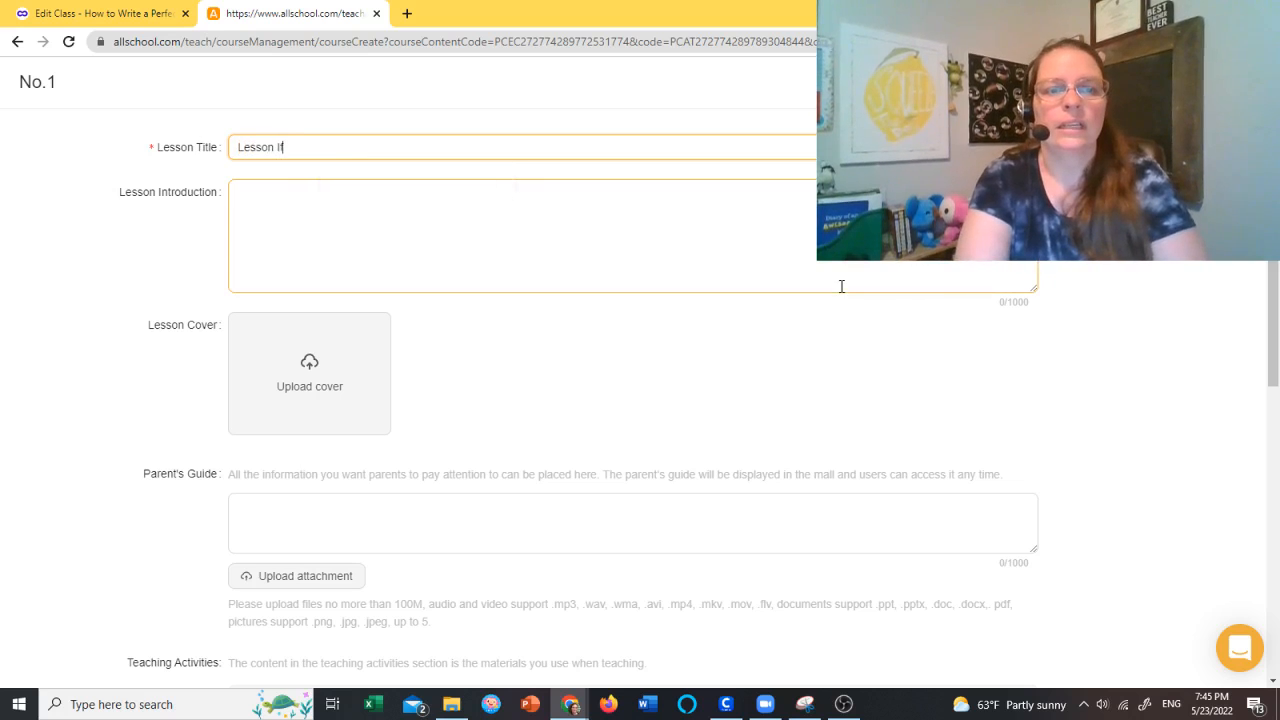
{"action": "type", "text": "fo"}
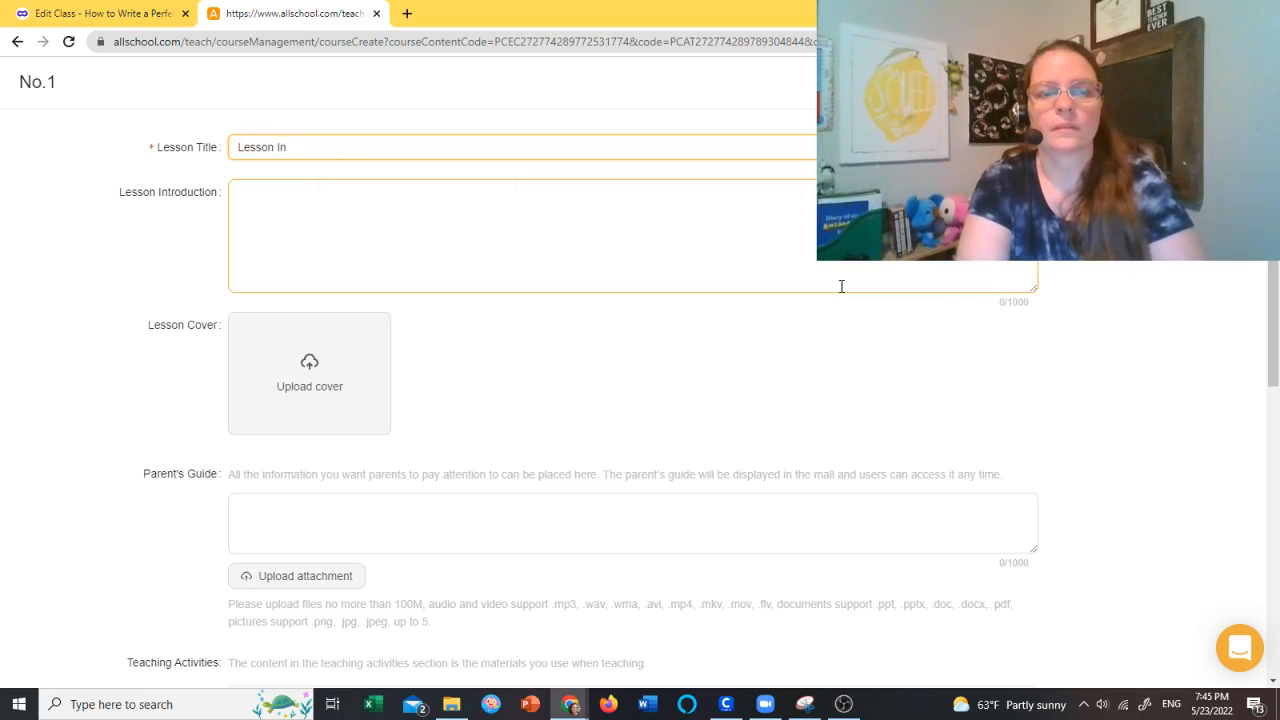
{"action": "type", "text": "formation"}
Step: Try the copied class description as the lesson introduction, and clear the field again
{"action": "left_click", "coordinate": [841, 286]}
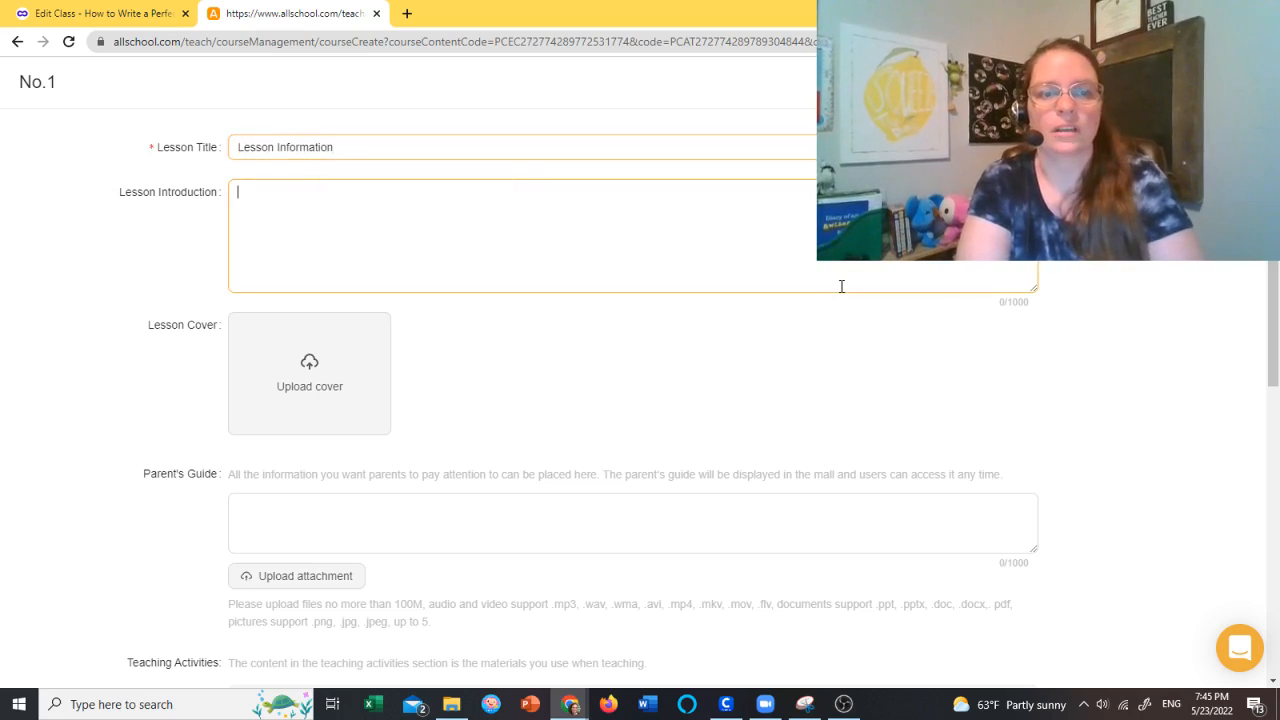
{"action": "key", "text": "ctrl+v"}
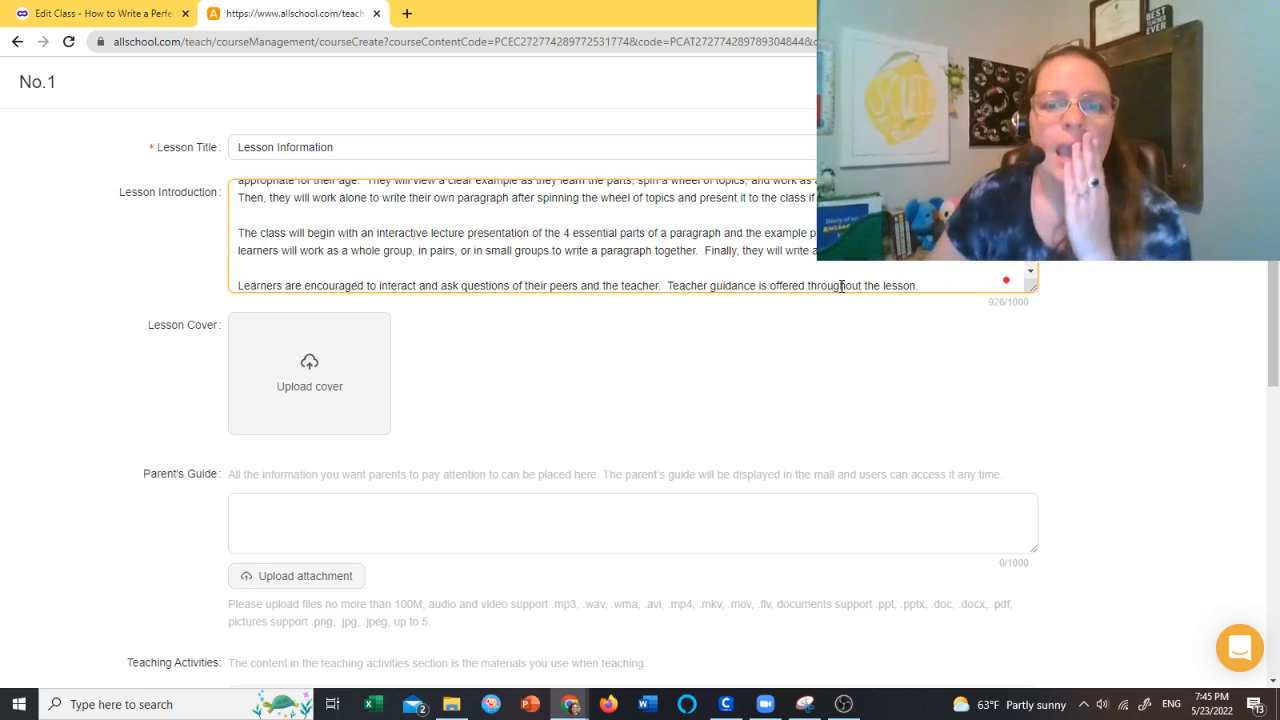
{"action": "scroll", "coordinate": [830, 278], "scroll_direction": "up", "scroll_amount": 3}
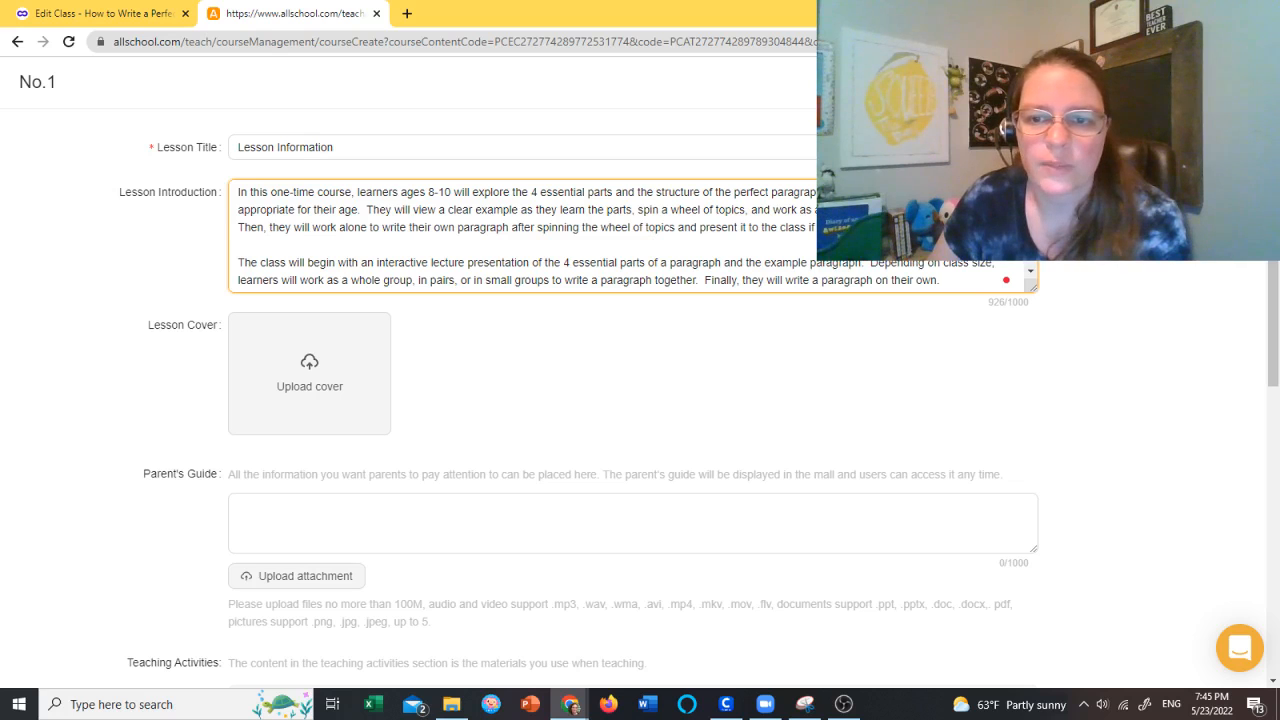
{"action": "key", "text": "ctrl+v"}
{"action": "scroll", "coordinate": [640, 400], "scroll_direction": "down", "scroll_amount": 1}
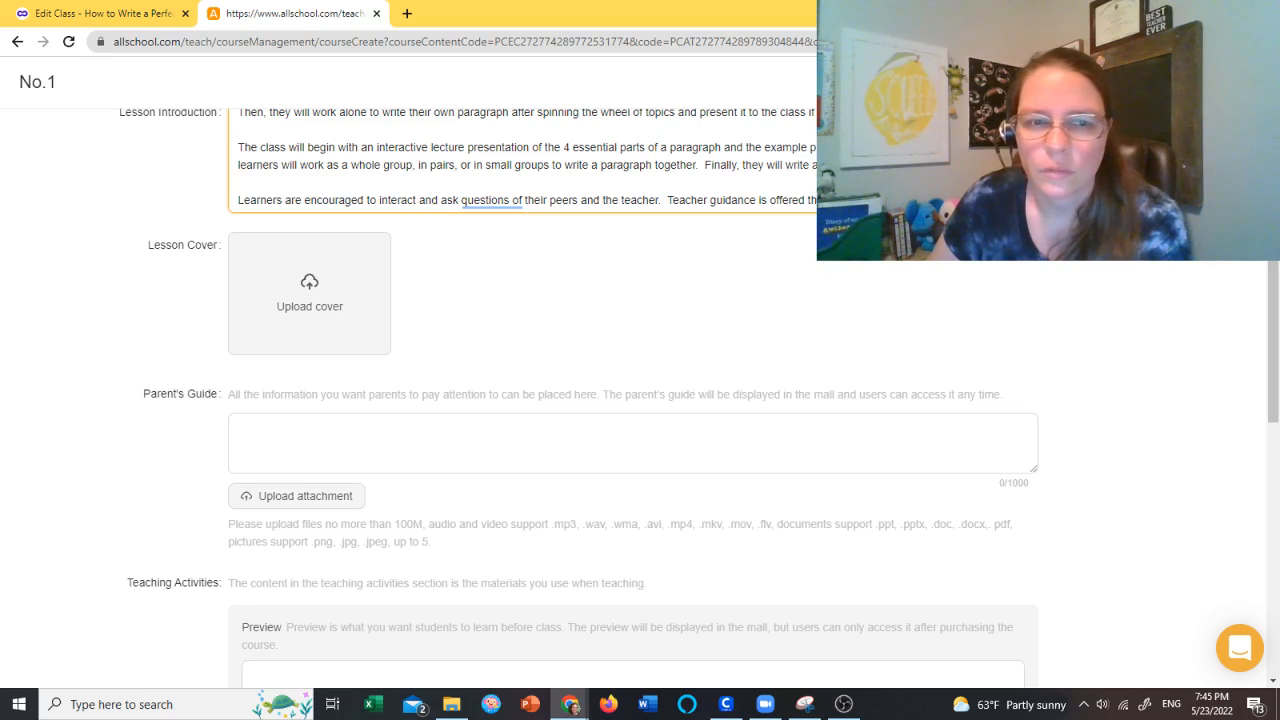
{"action": "left_click_drag", "start_coordinate": [880, 200], "coordinate": [115, 77]}
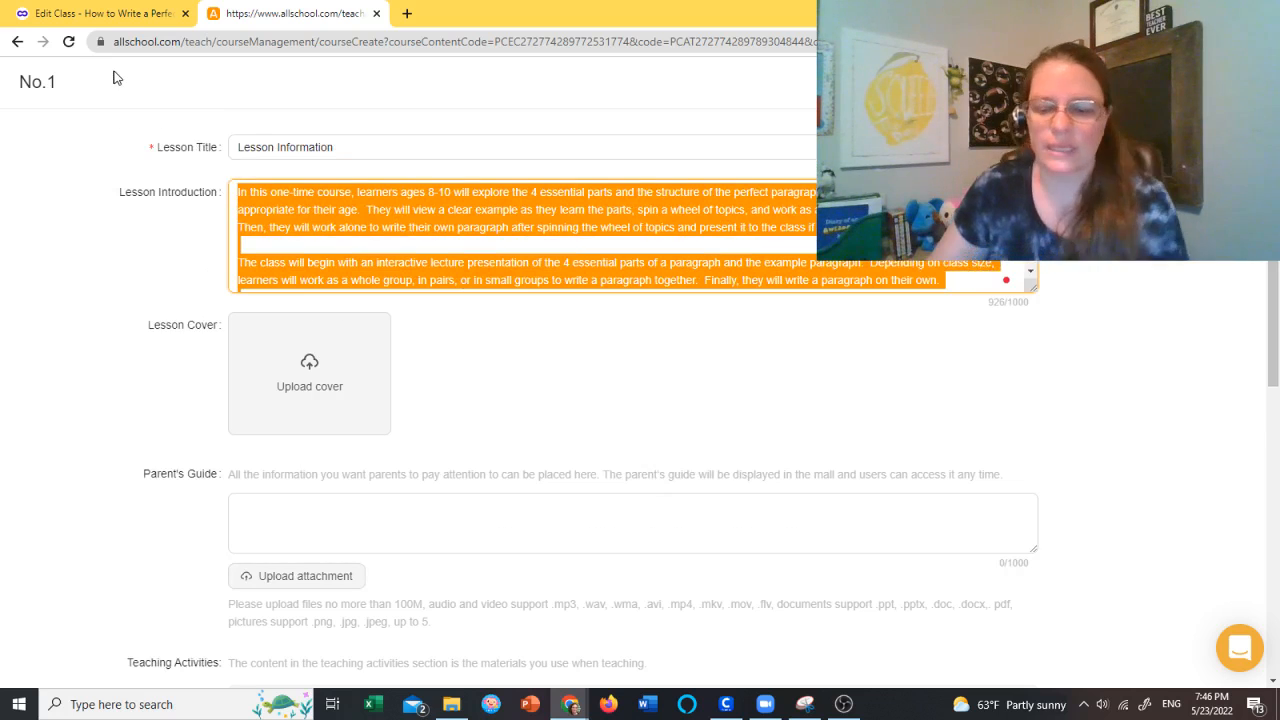
{"action": "key", "text": "BackSpace"}
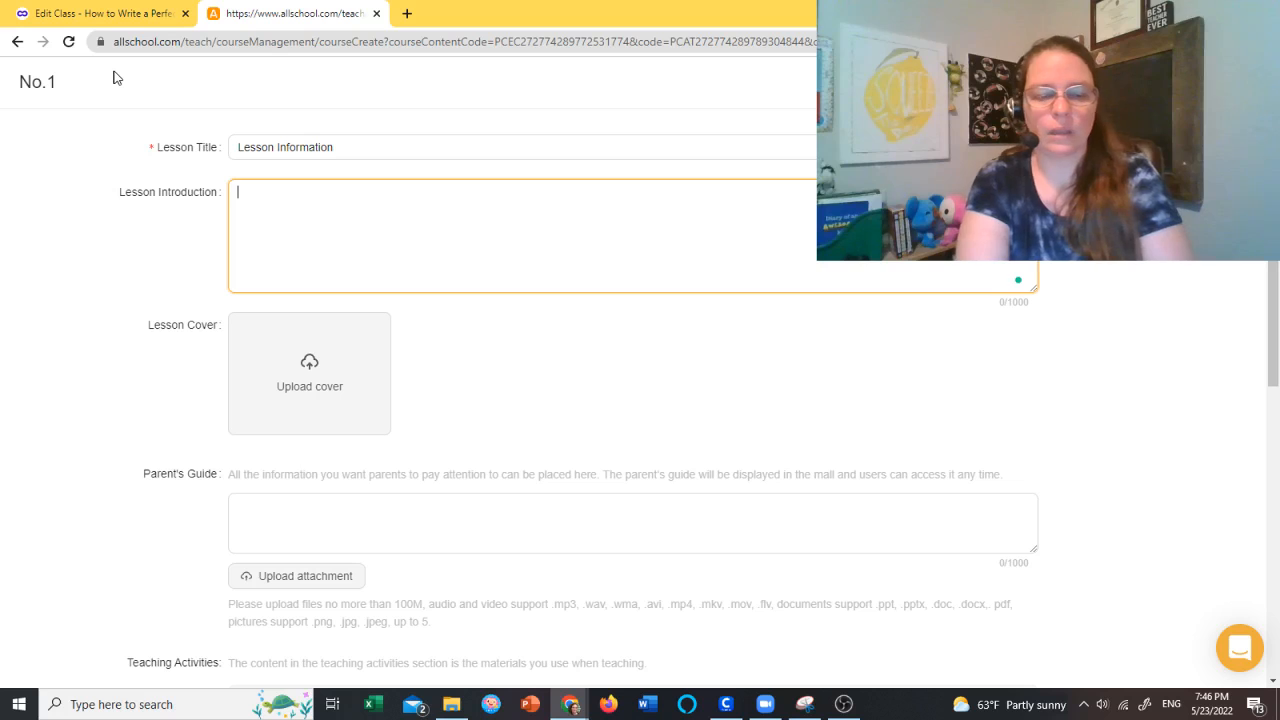
Step: Begin the lesson introduction with the line "Review the parts of a paragraph using a sandwich analogy.", correcting the spelling of "analogy"
{"action": "type", "text": "Rev"}
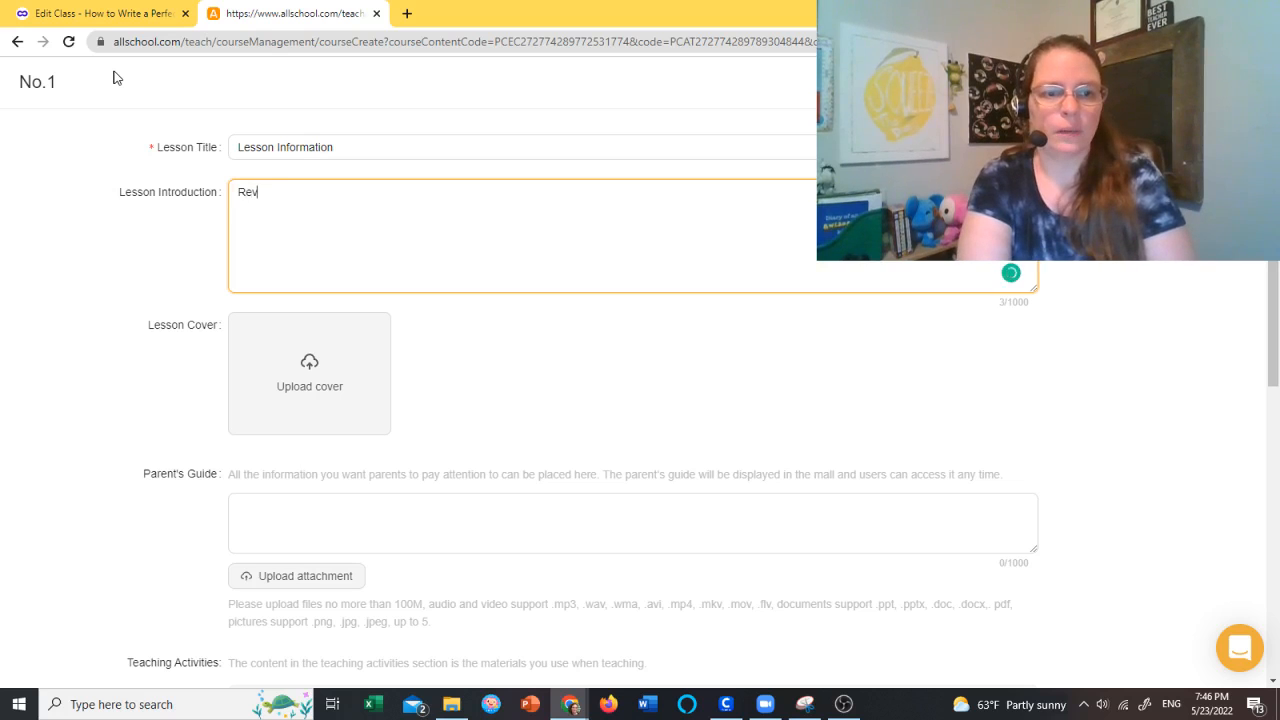
{"action": "type", "text": "iew the p"}
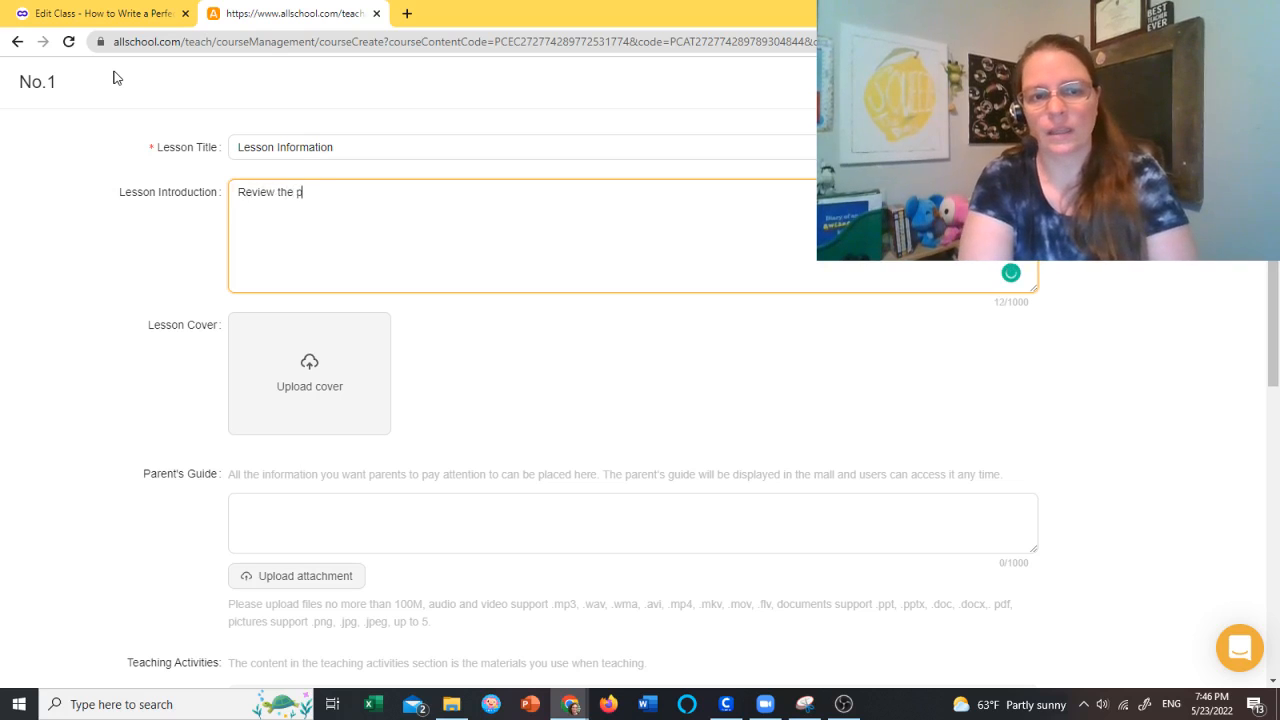
{"action": "type", "text": "arts of a "}
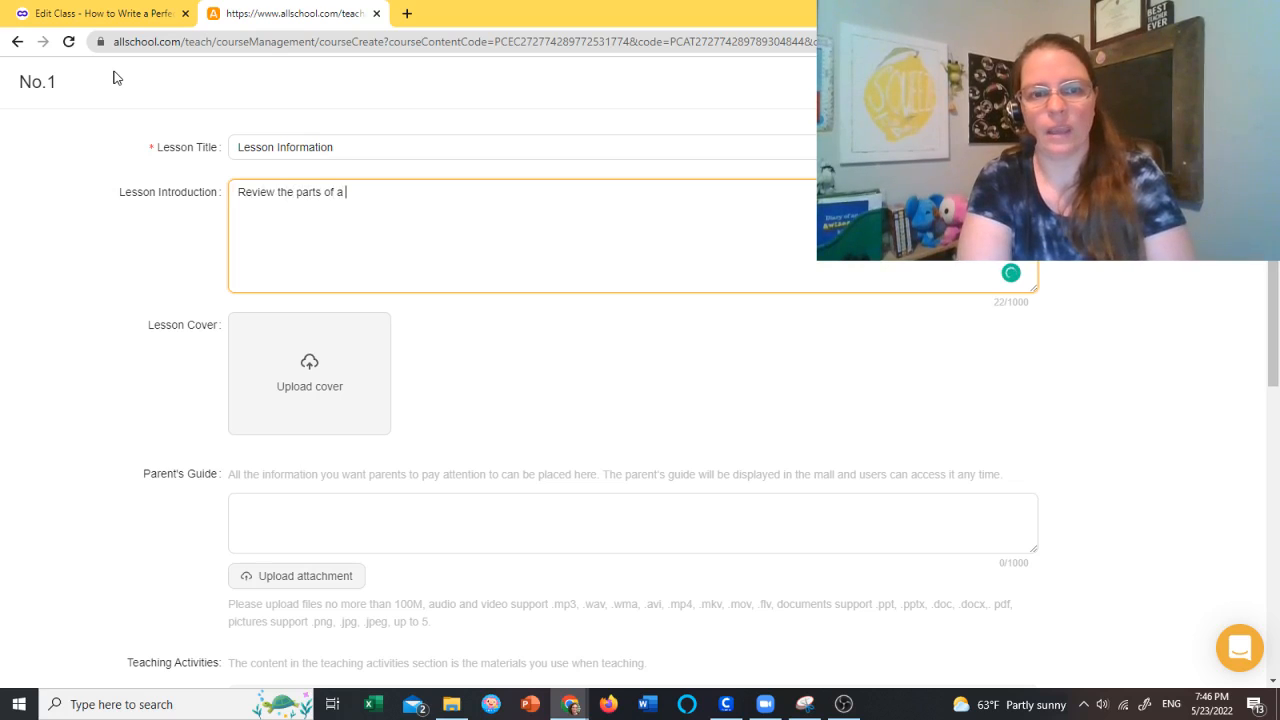
{"action": "type", "text": "paragraph using a"}
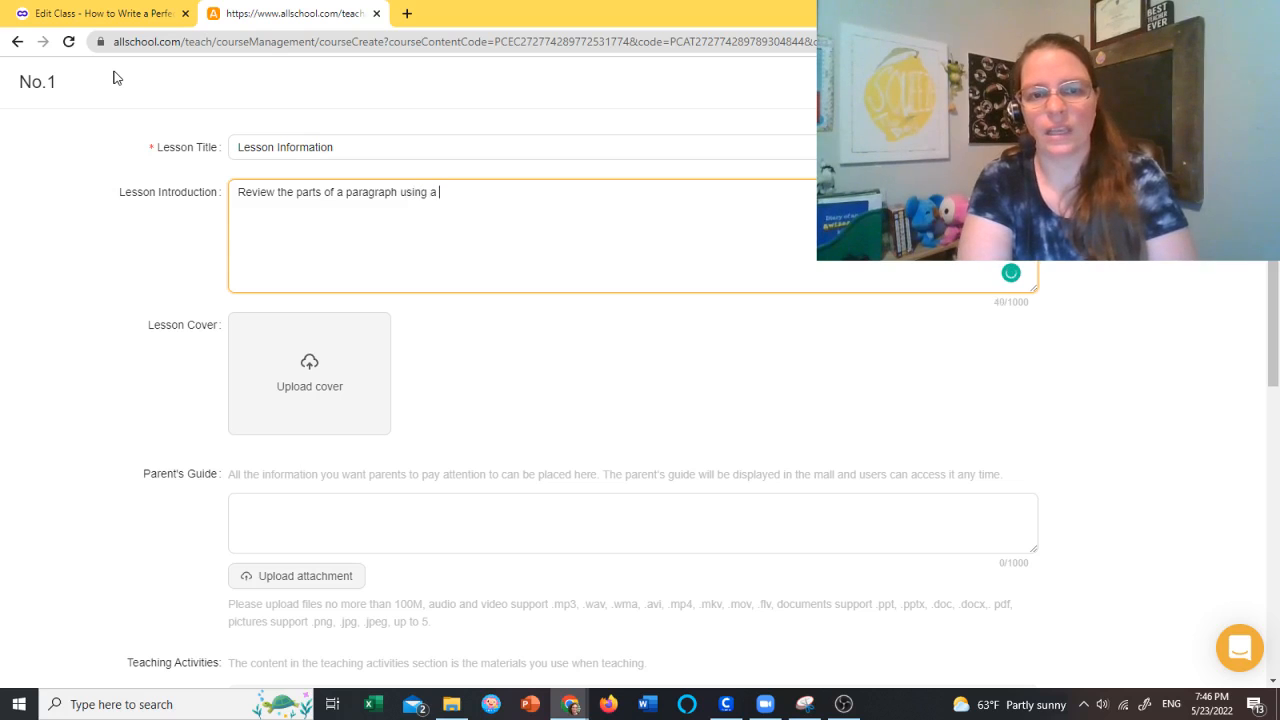
{"action": "type", "text": " sandwich an"}
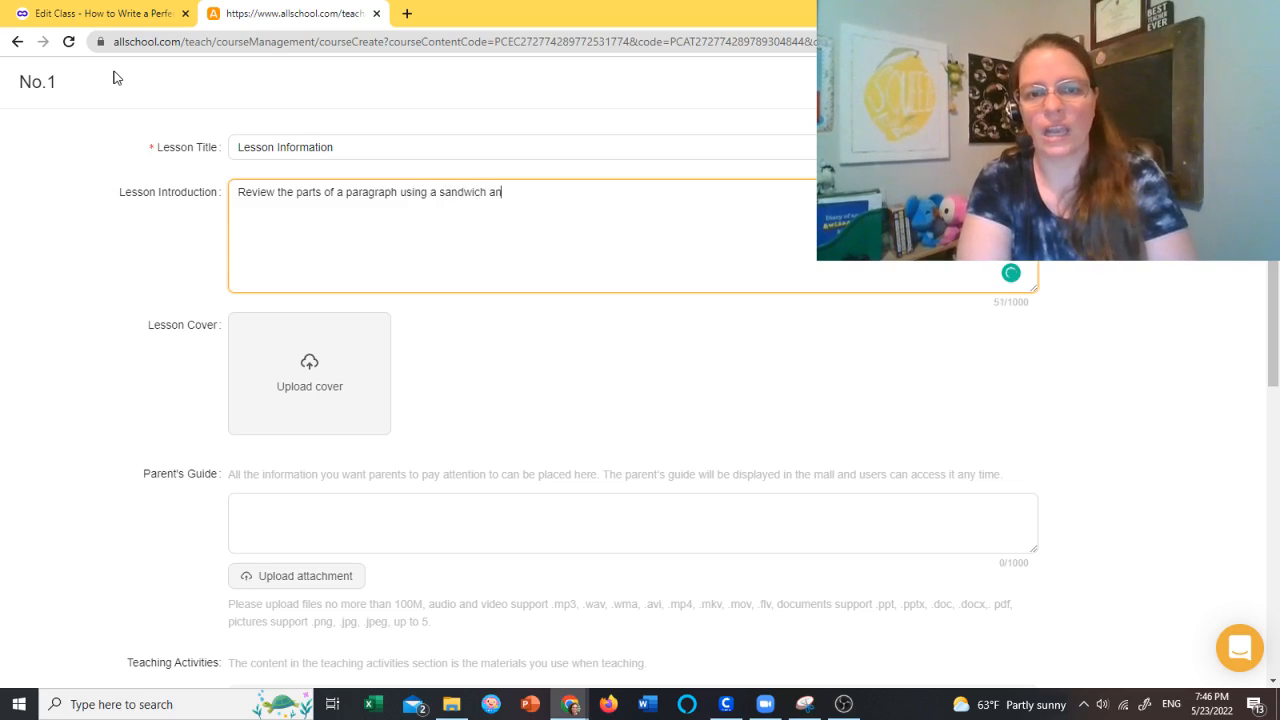
{"action": "type", "text": "d"}
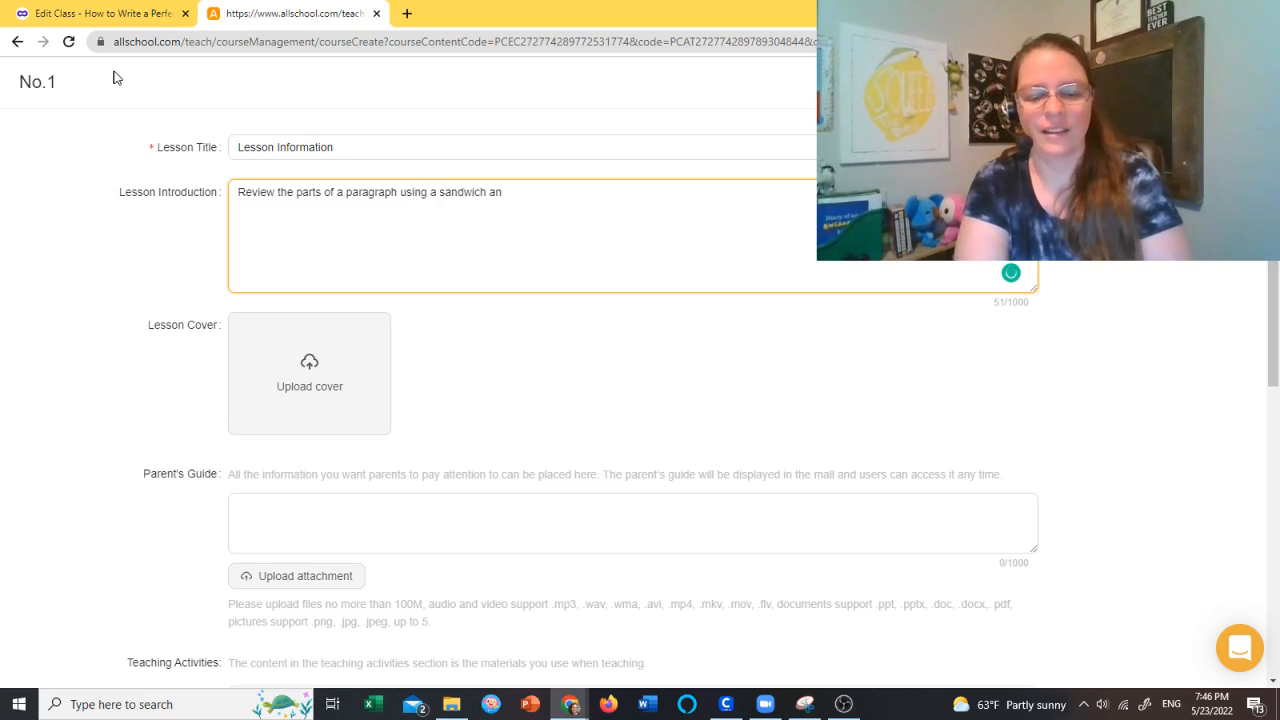
{"action": "type", "text": "d "}
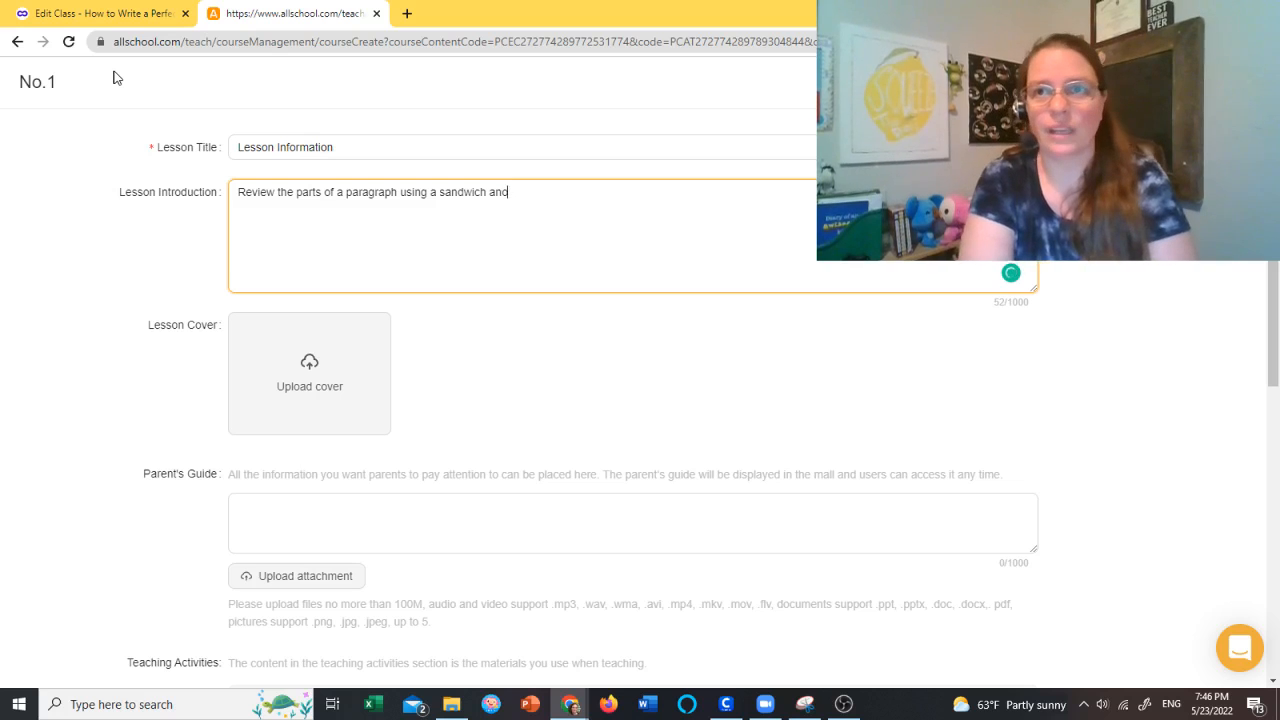
{"action": "key", "text": "BackSpace"}
{"action": "key", "text": "BackSpace"}
{"action": "type", "text": "olgy"}
{"action": "key", "text": "BackSpace"}
{"action": "type", "text": "."}
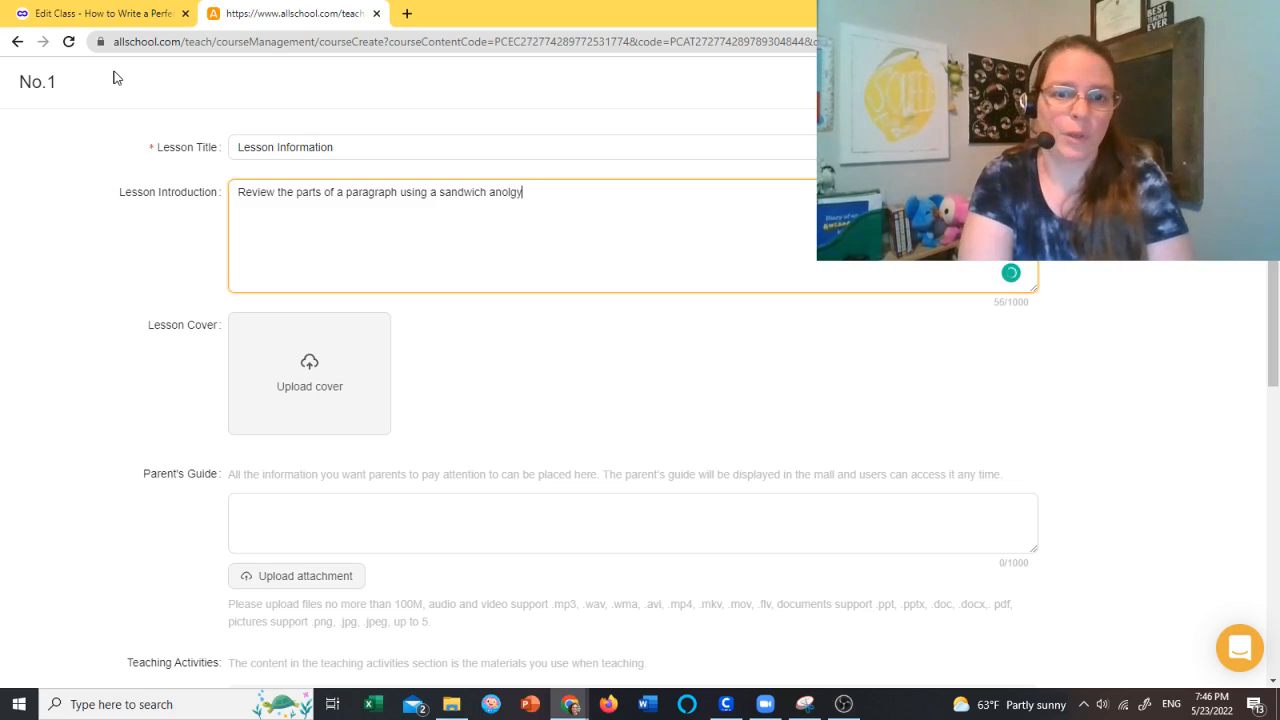
{"action": "key", "text": "Return"}
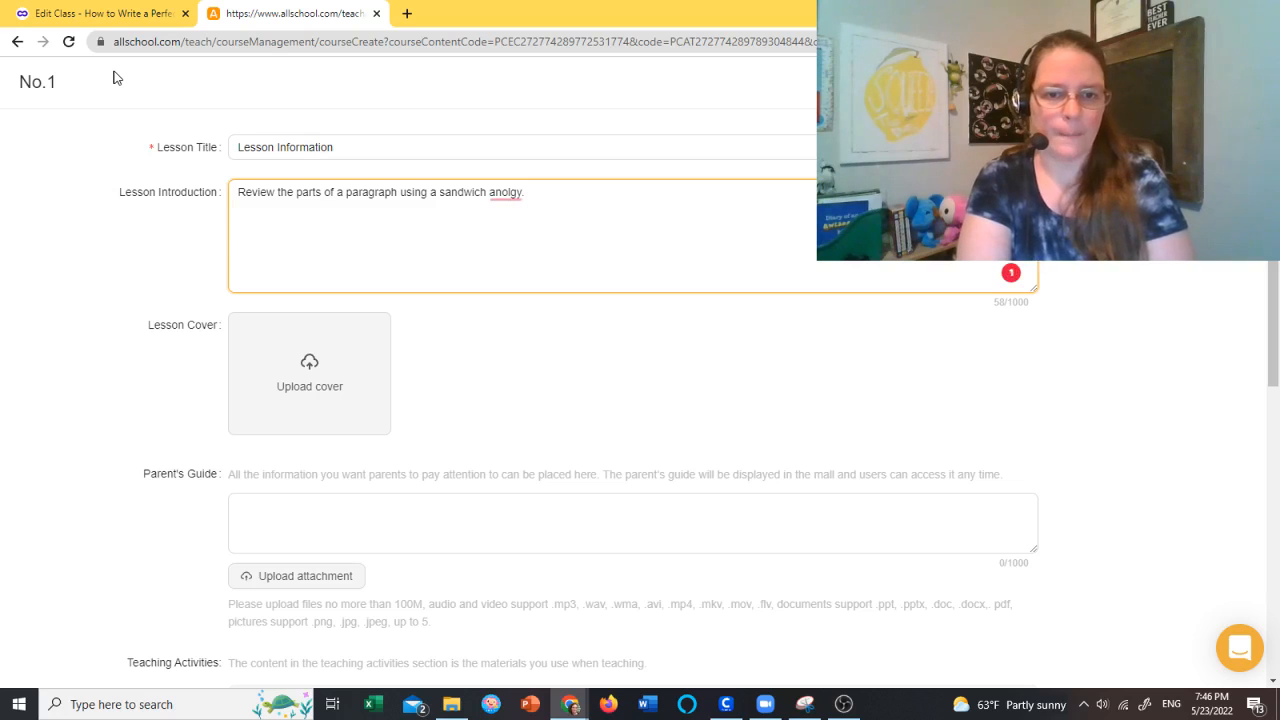
{"action": "mouse_move", "coordinate": [505, 193]}
{"action": "left_click", "coordinate": [516, 221]}
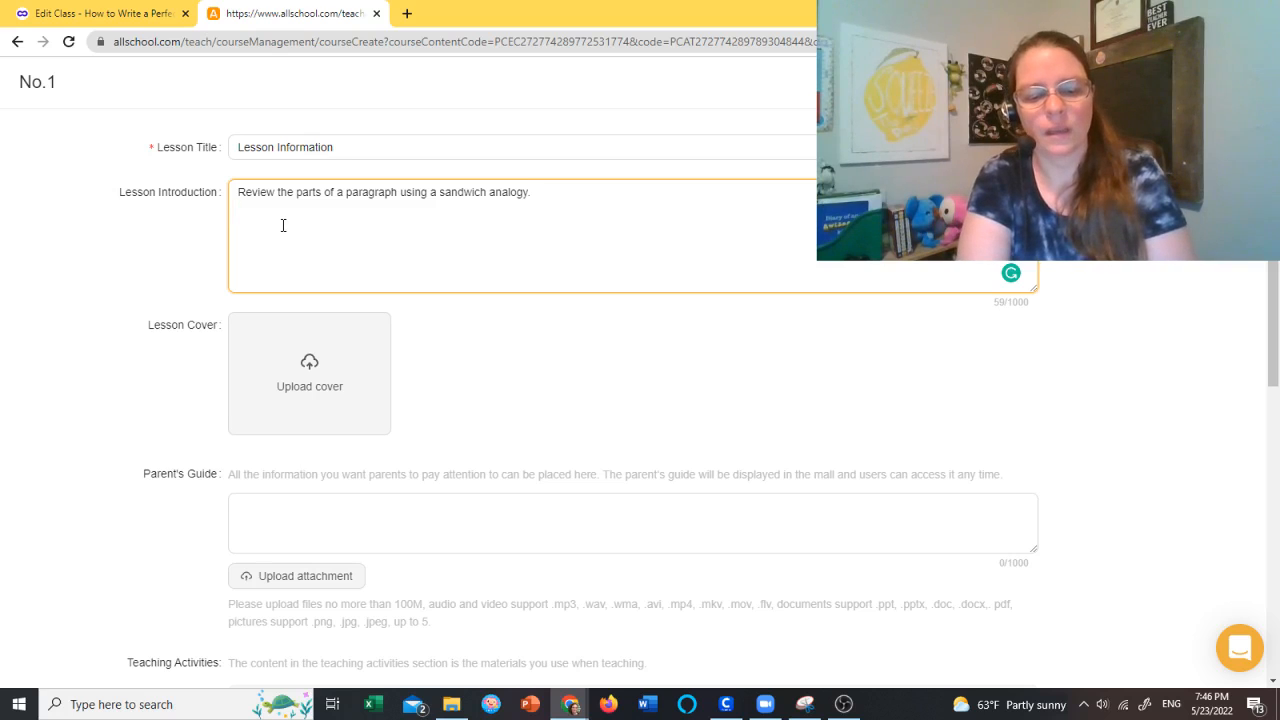
Step: Add a second line to the lesson introduction reading "Help the teacher write a paragraph."
{"action": "type", "text": "Help the te"}
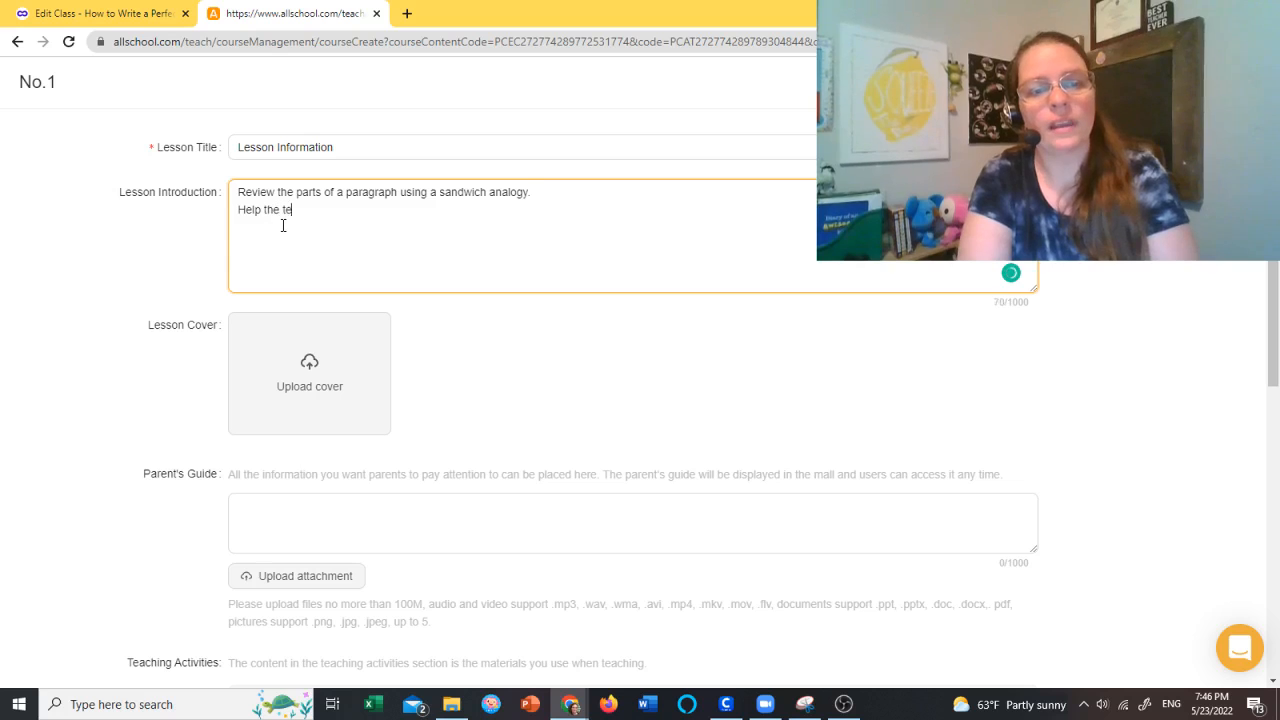
{"action": "type", "text": "acher write a pai"}
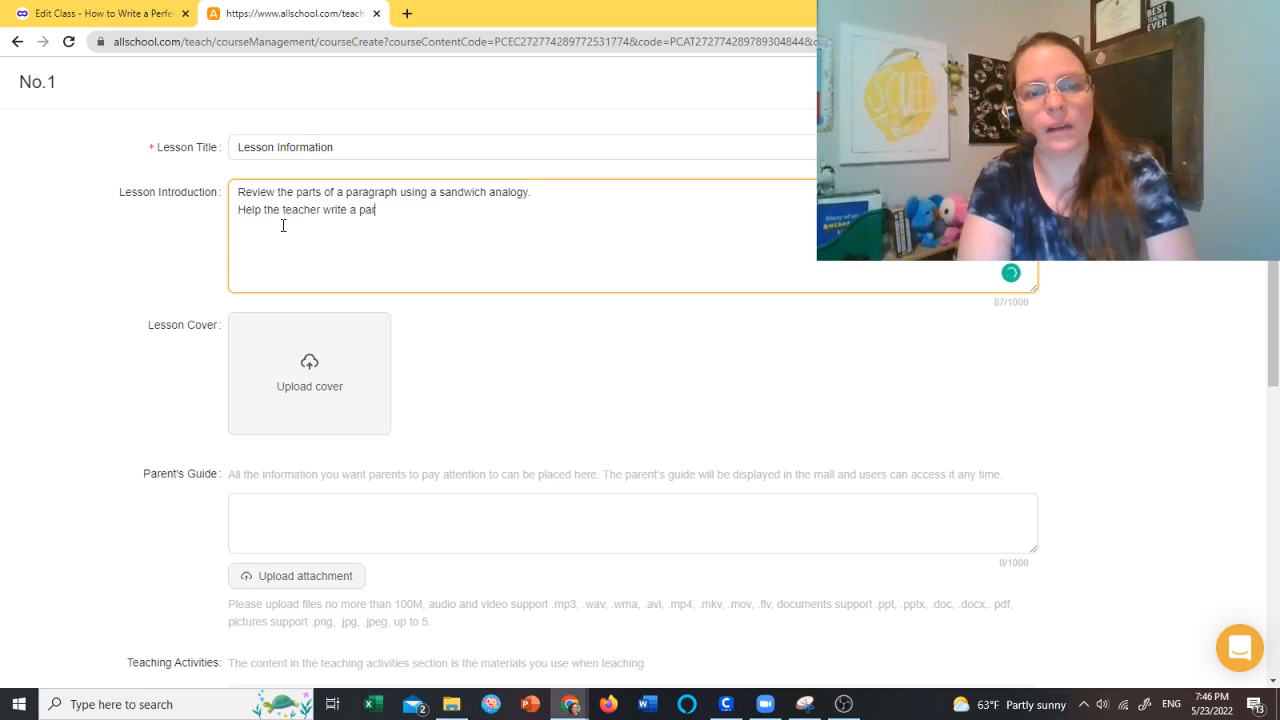
{"action": "key", "text": "BackSpace"}
{"action": "type", "text": "ragraph"}
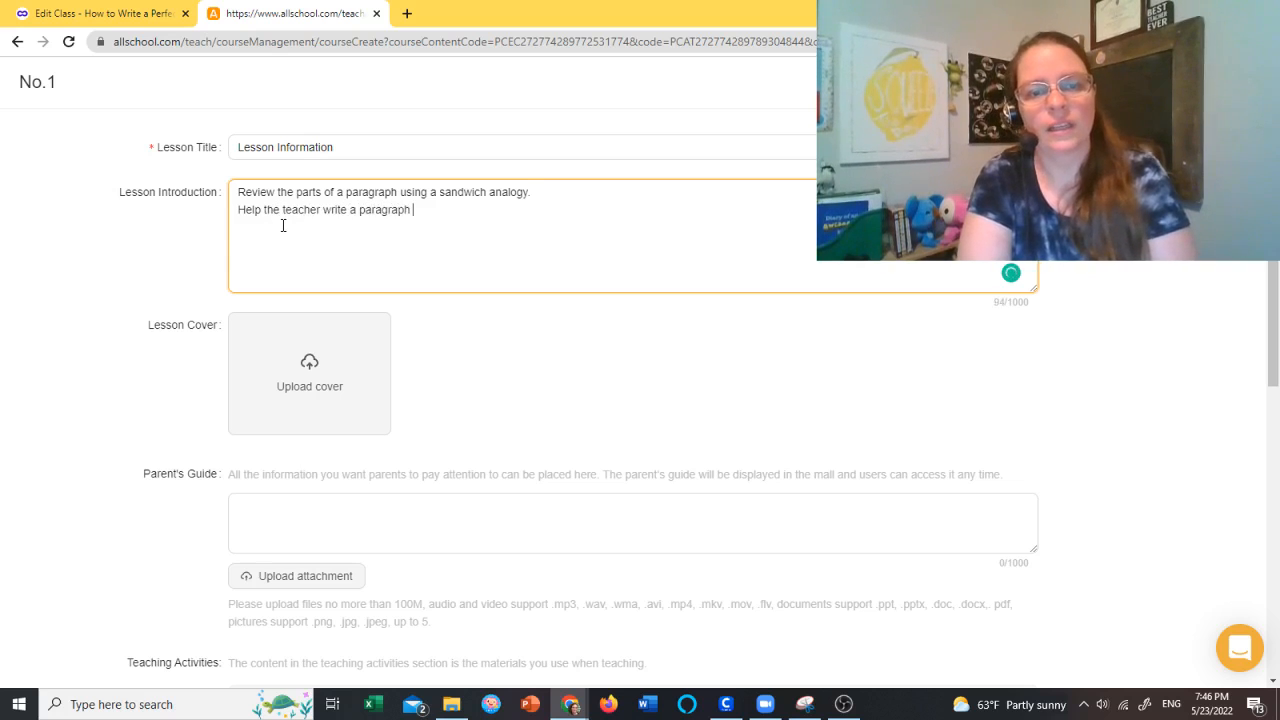
{"action": "type", "text": "."}
Step: Insert the line "Spin the wheel to get a topic." above the "Help the teacher" line in the lesson introduction
{"action": "left_click", "coordinate": [244, 214]}
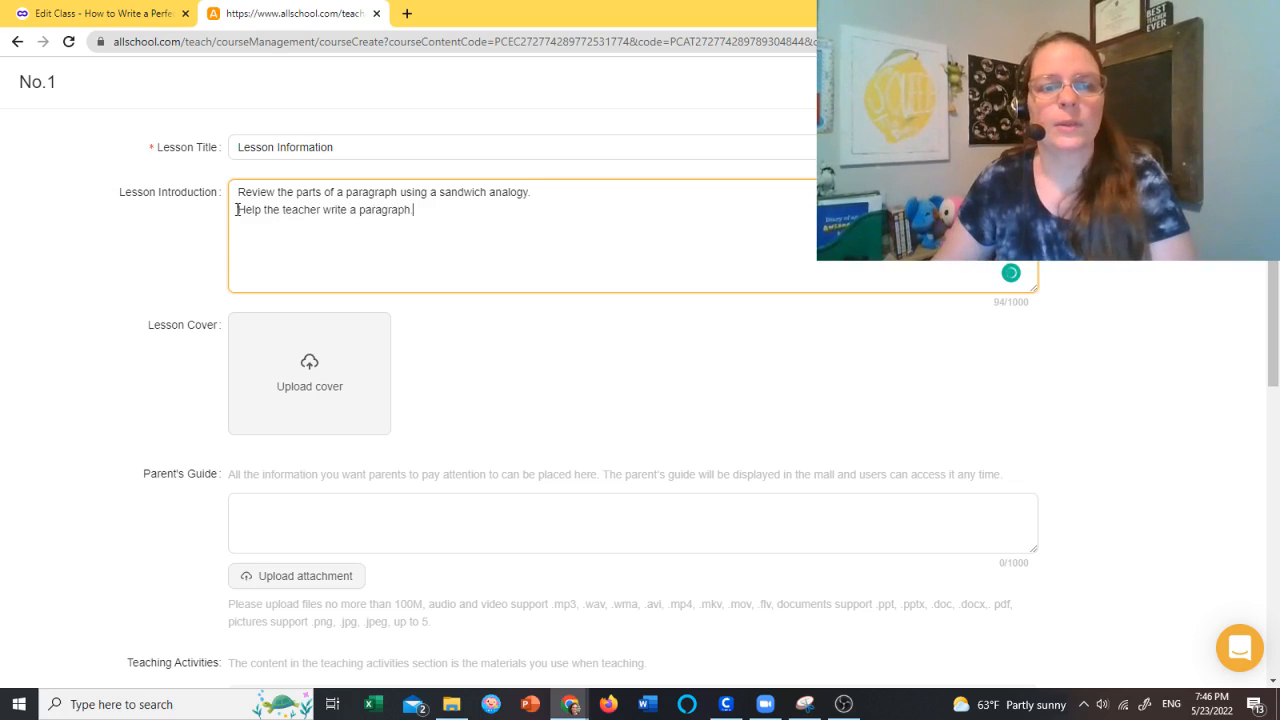
{"action": "type", "text": "Spin the we"}
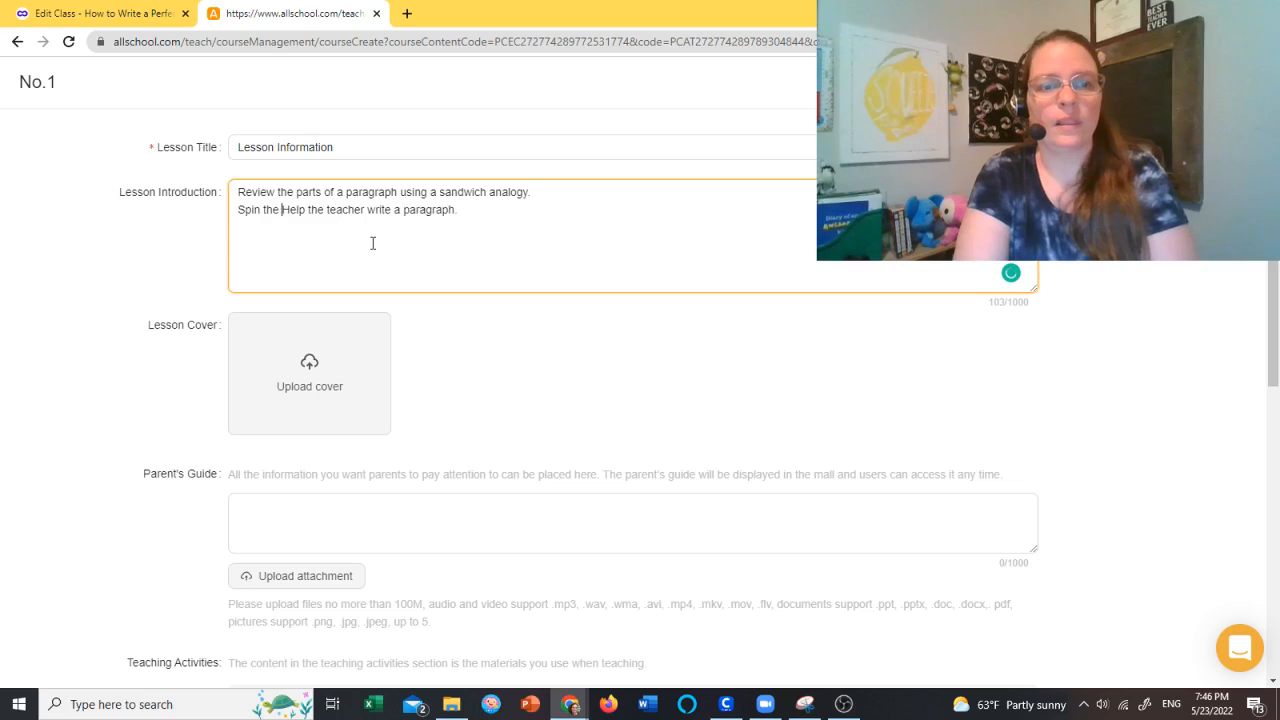
{"action": "key", "text": "BackSpace"}
{"action": "type", "text": "heel to get a to"}
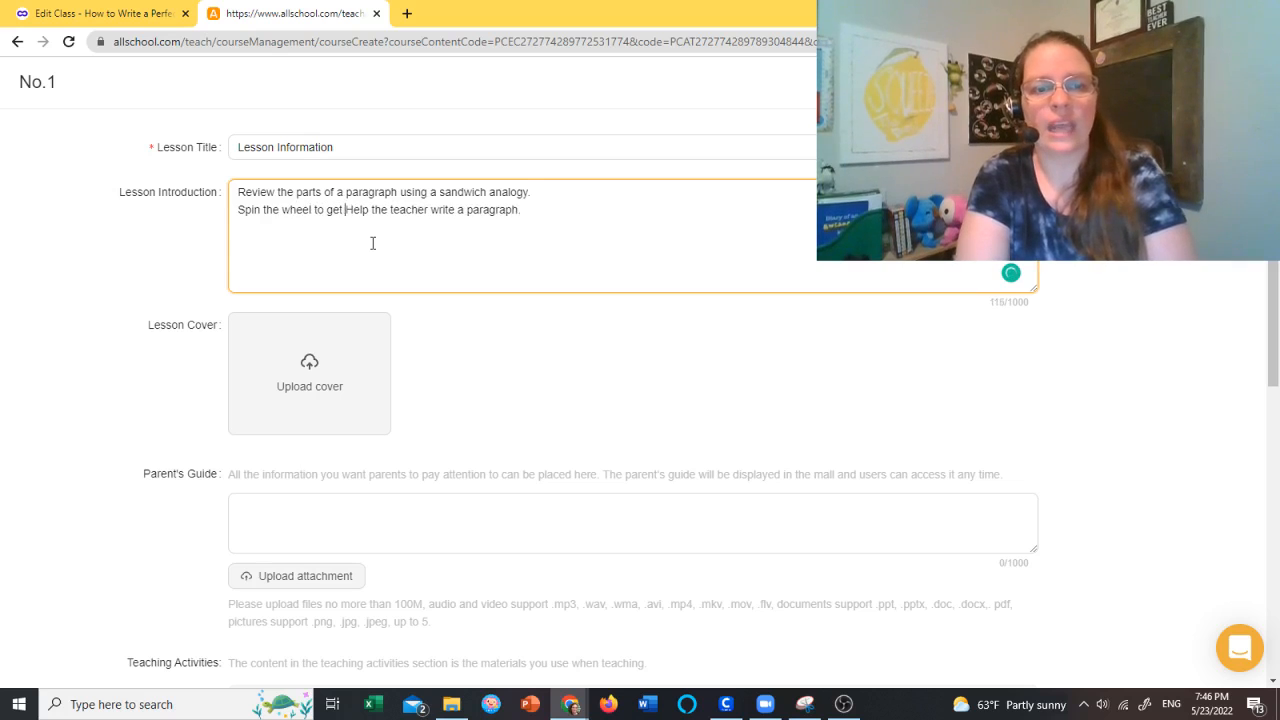
{"action": "type", "text": "pic"}
{"action": "type", "text": "."}
{"action": "key", "text": "Return"}
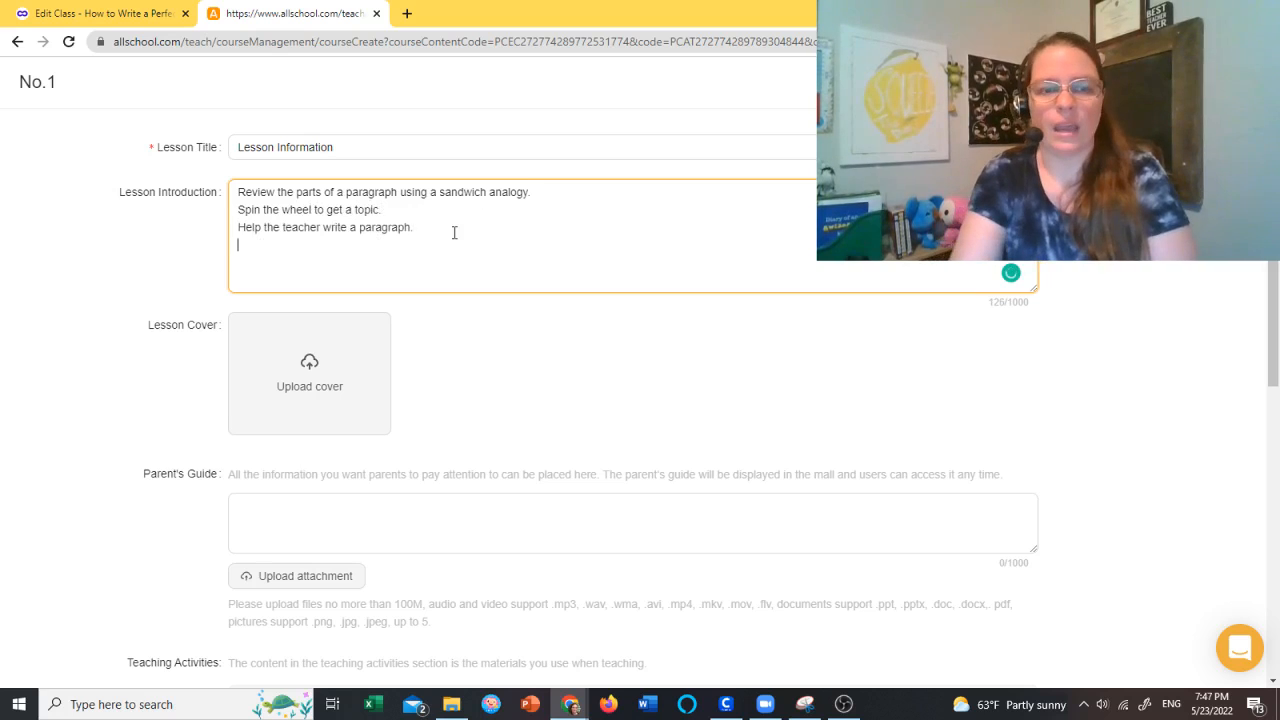
Step: Continue the lesson introduction with the lines "Spin the wheel to get a new topic." and "Class writes a paragraph."
{"action": "type", "text": "S"}
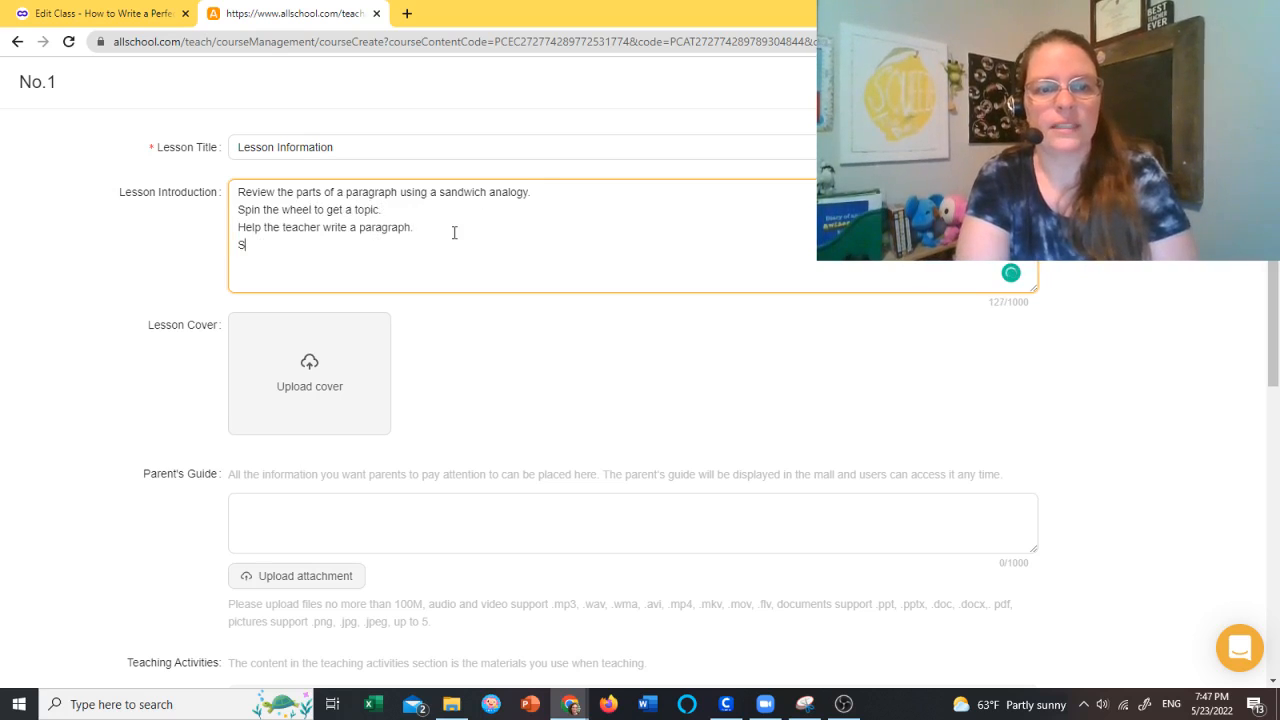
{"action": "type", "text": "pin the whe"}
{"action": "key", "text": "BackSpace"}
{"action": "key", "text": "BackSpace"}
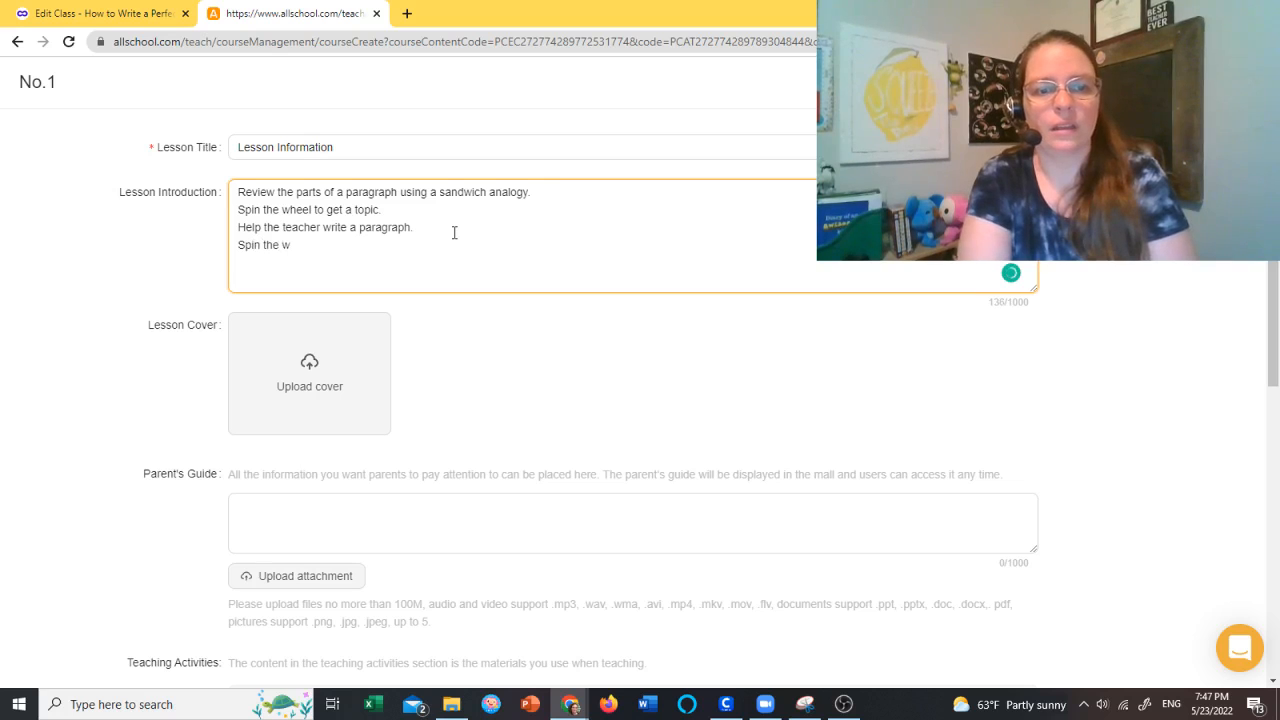
{"action": "type", "text": "heel to get"}
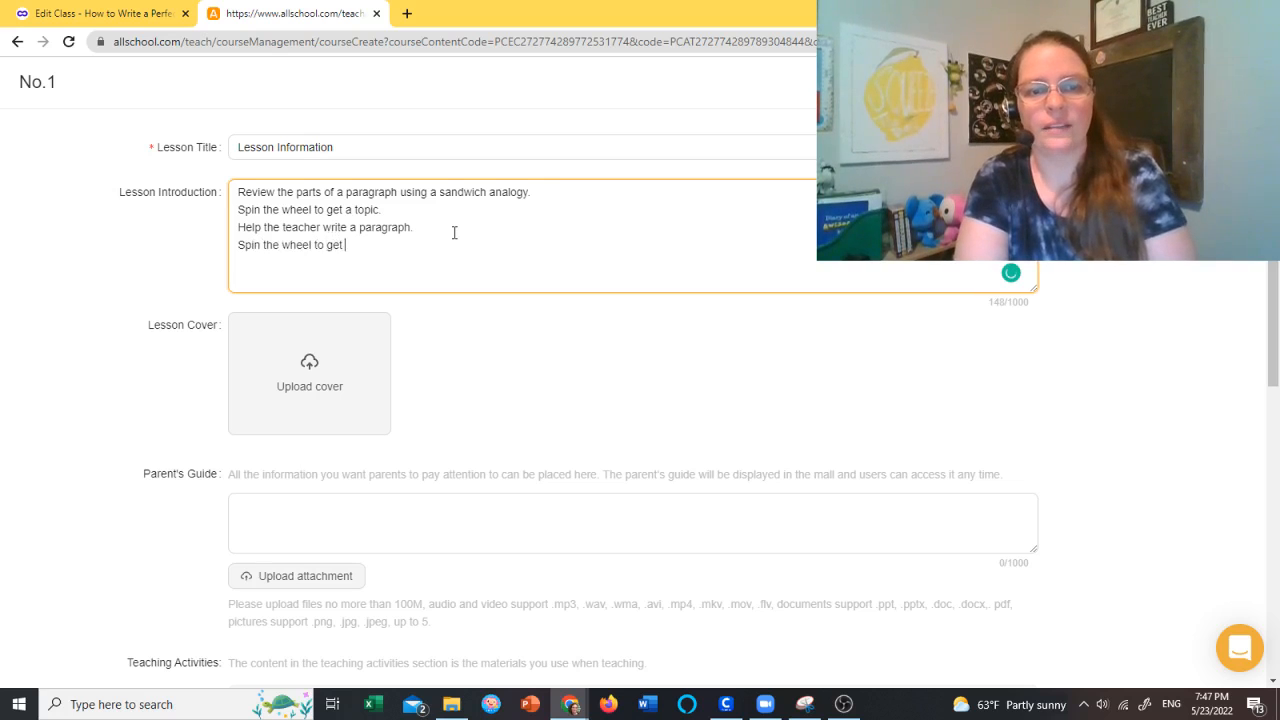
{"action": "type", "text": " a new topic"}
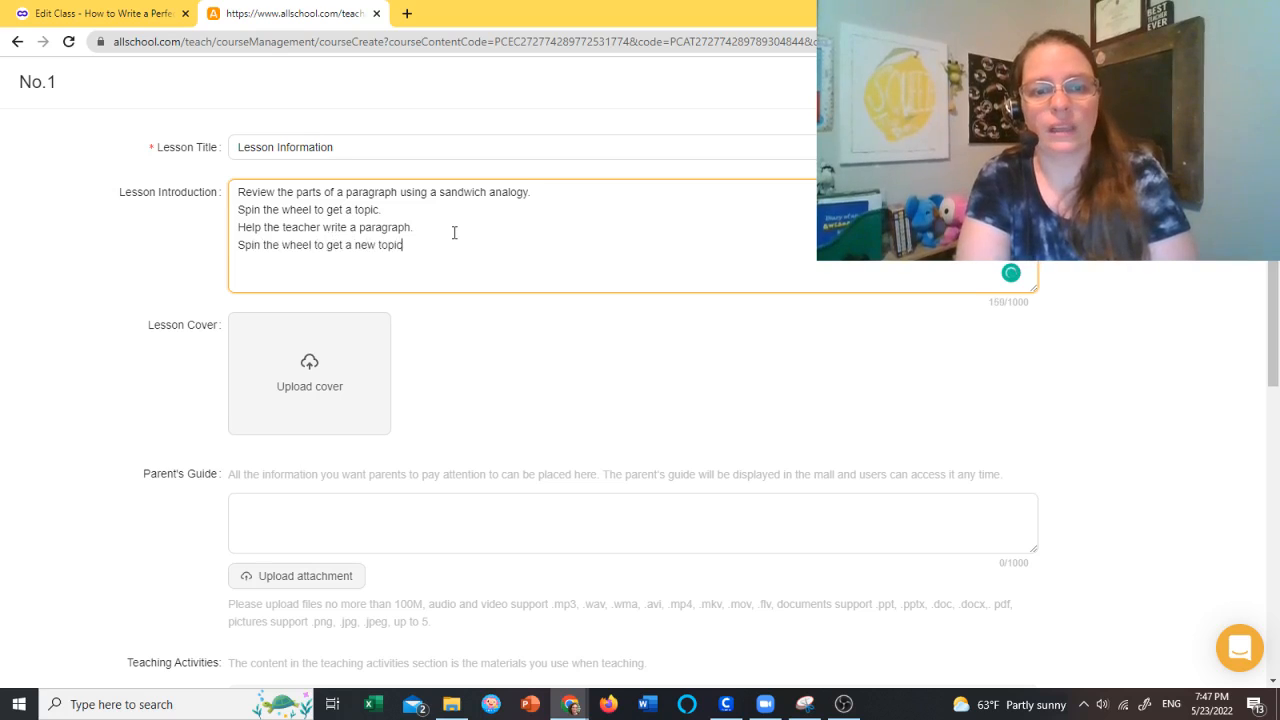
{"action": "type", "text": ". Class "}
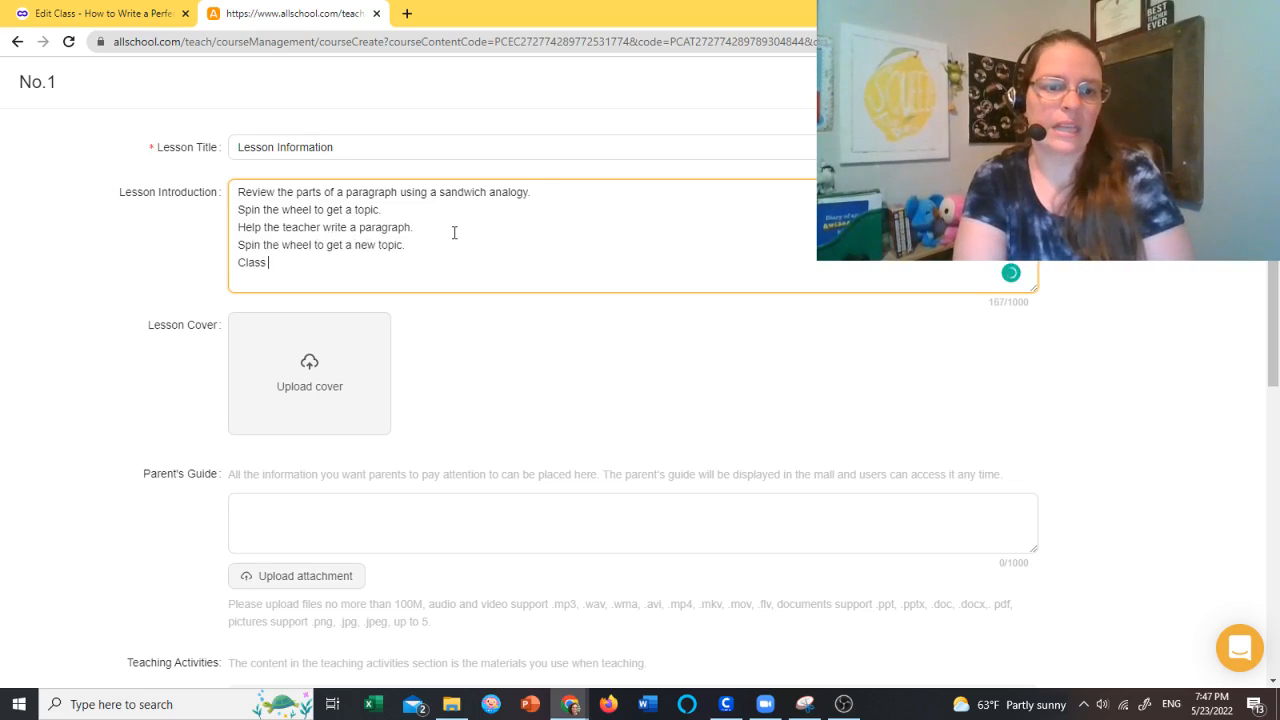
{"action": "type", "text": "writes a paragraph. "}
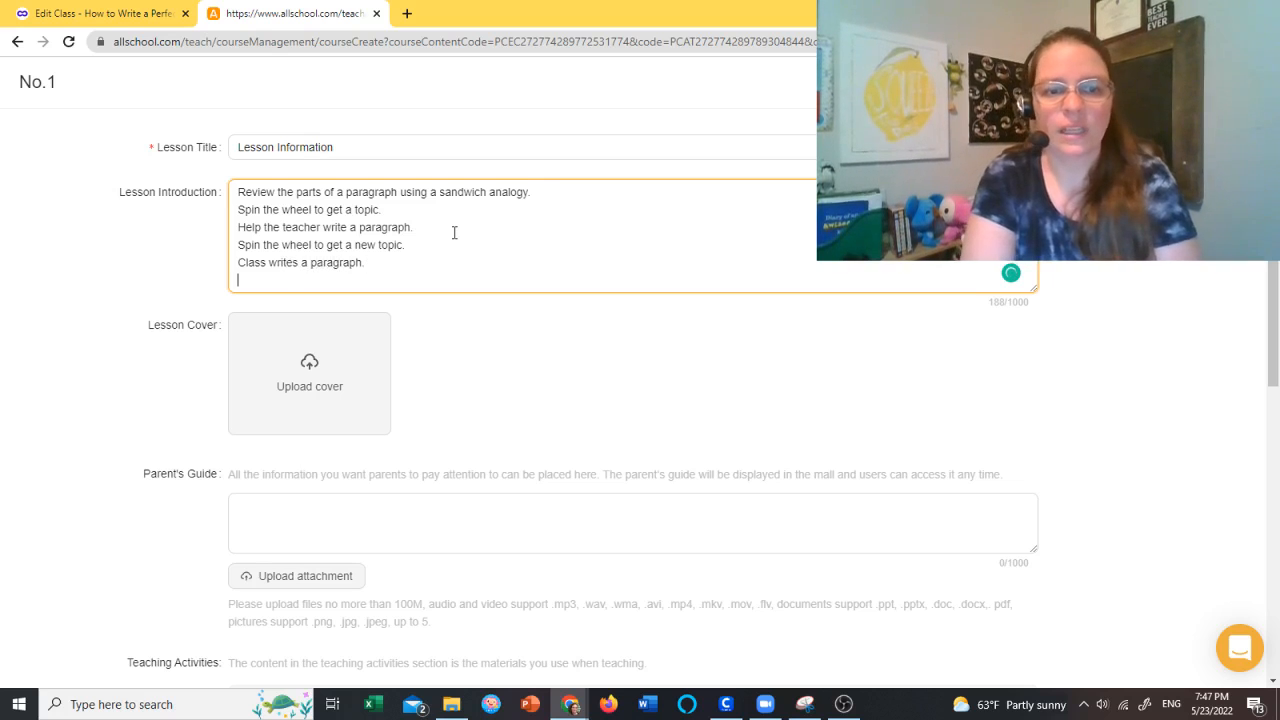
Step: Add the line "Spin the wheel to get 3 topics to choose from." to the lesson introduction
{"action": "type", "text": "Spin the w"}
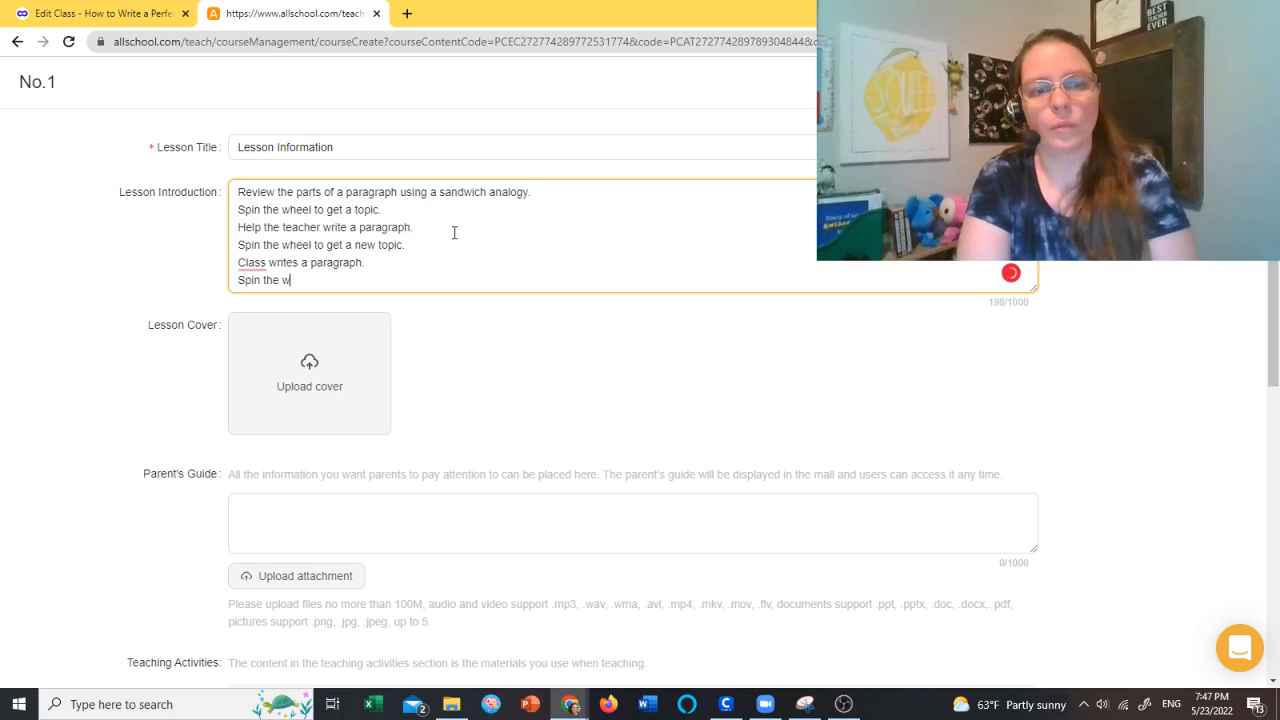
{"action": "type", "text": "heel to get "}
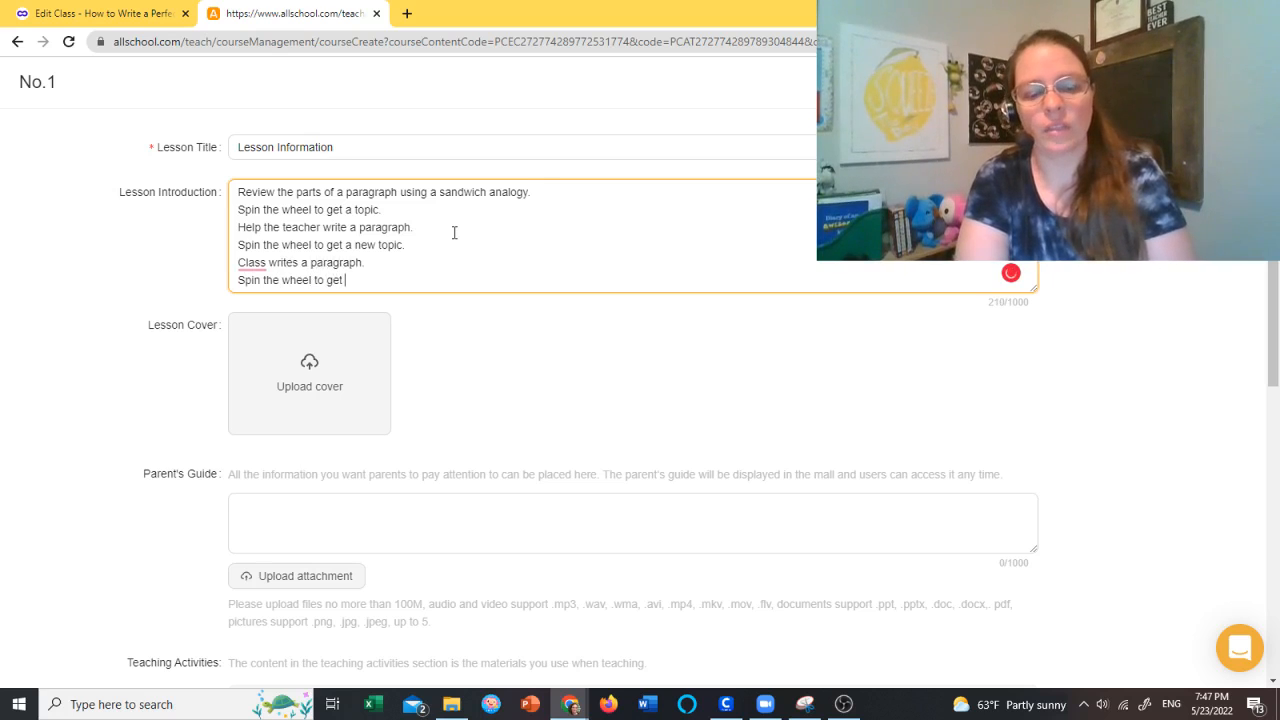
{"action": "type", "text": "3 topics to"}
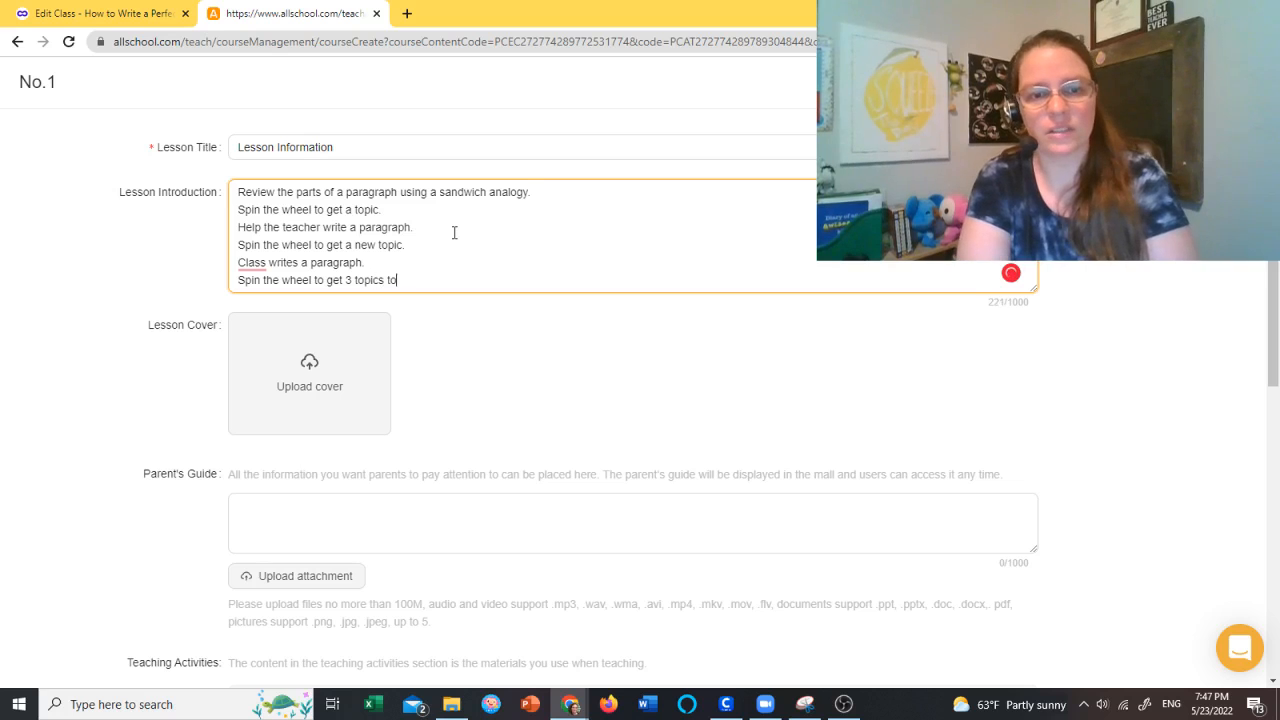
{"action": "type", "text": " choose fr"}
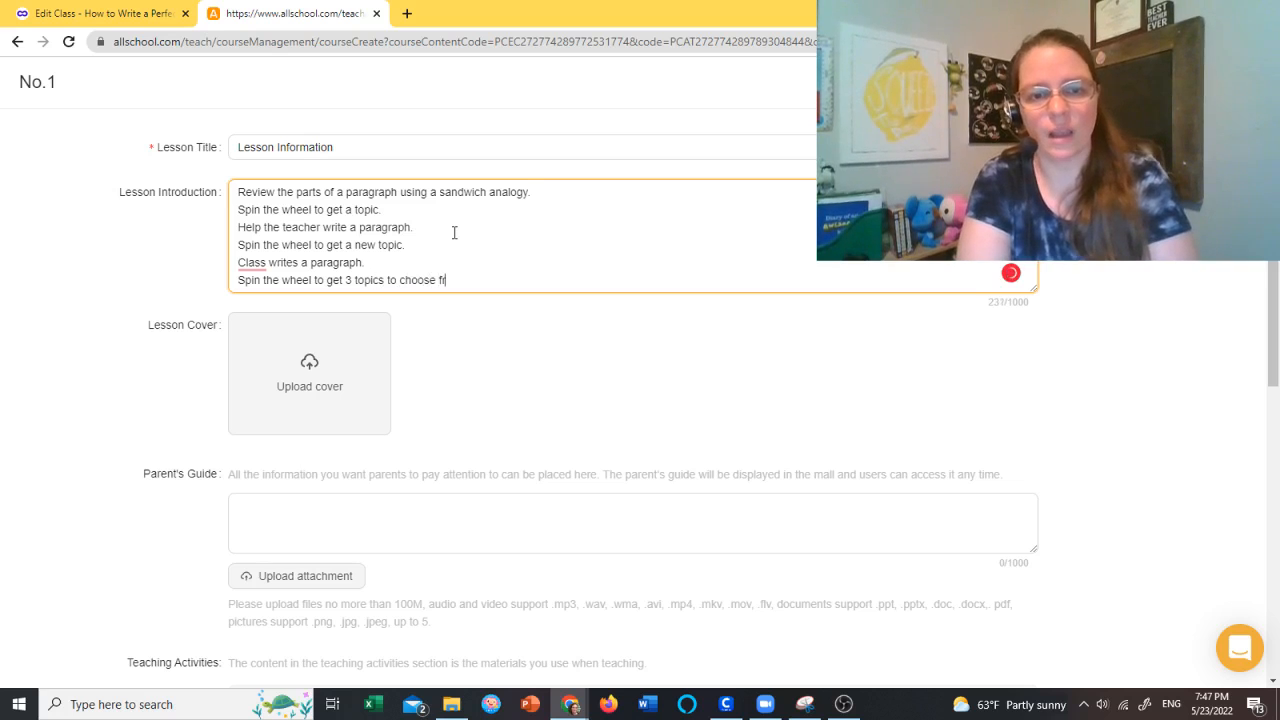
{"action": "type", "text": "om."}
Step: Add a new line to the lesson introduction reading "Independently write a paragraph."
{"action": "key", "text": "Return"}
{"action": "type", "text": "Inde"}
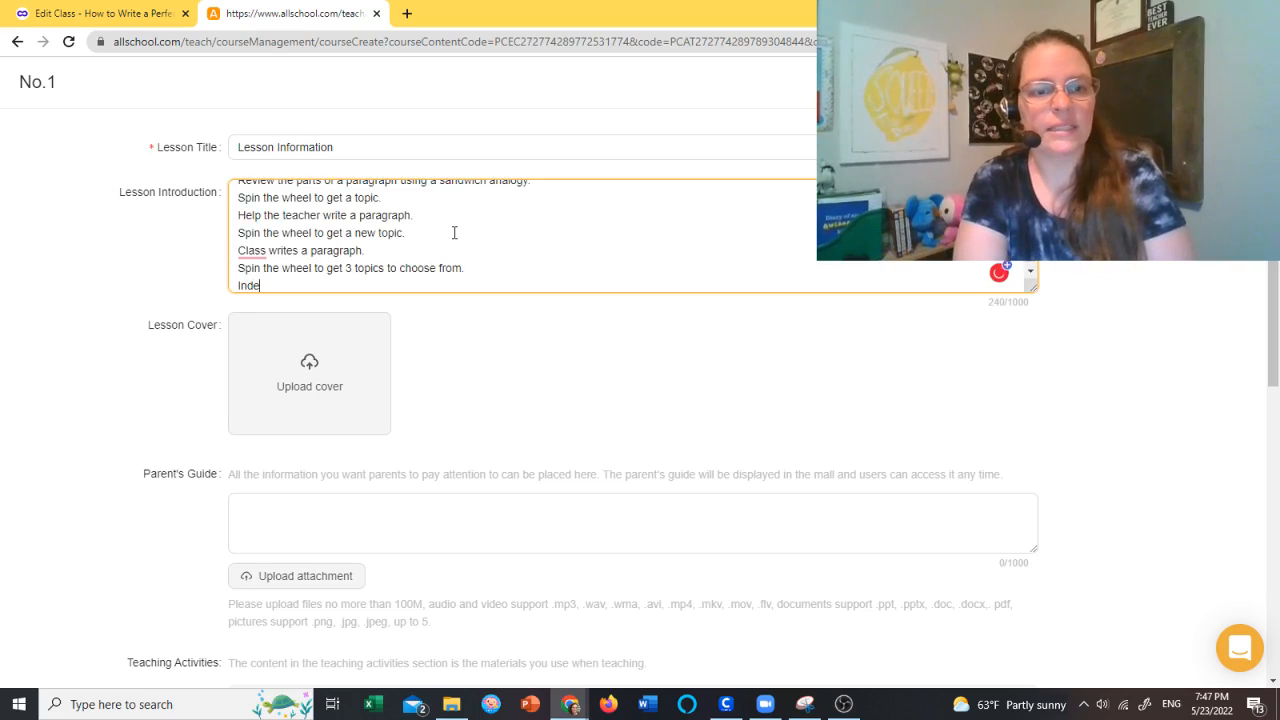
{"action": "type", "text": "pendently w"}
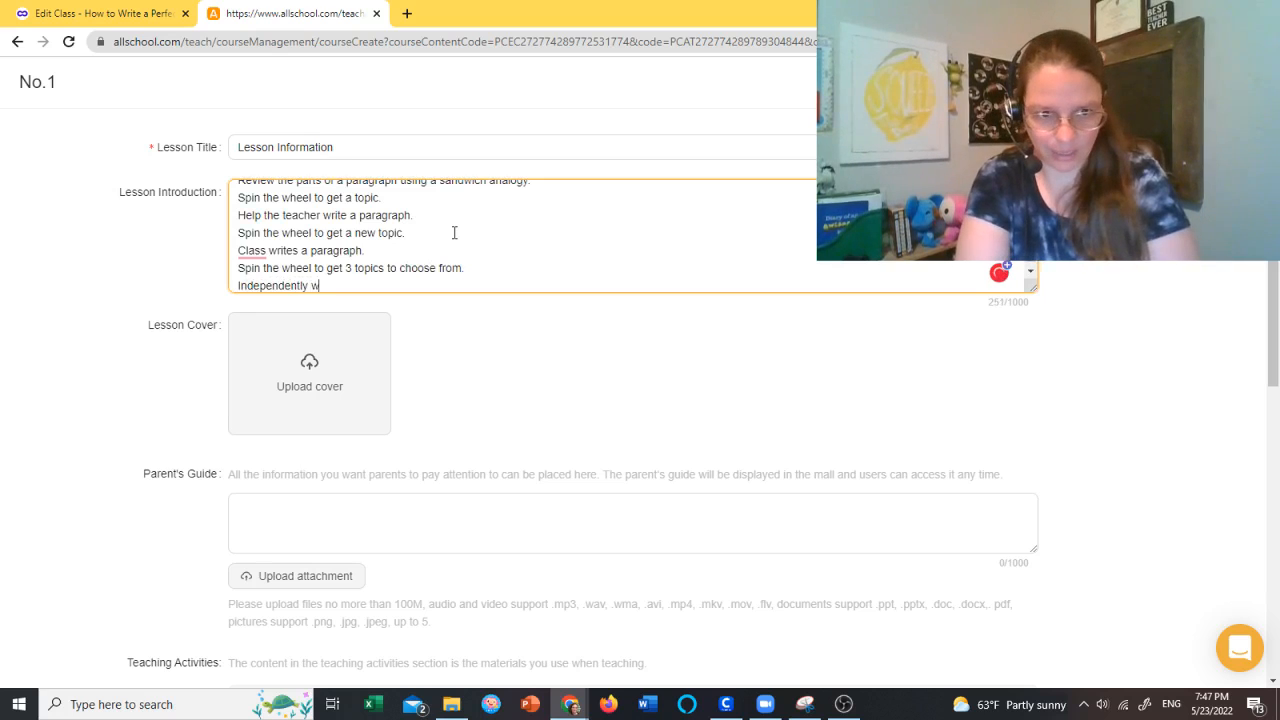
{"action": "type", "text": "rite a paragarp"}
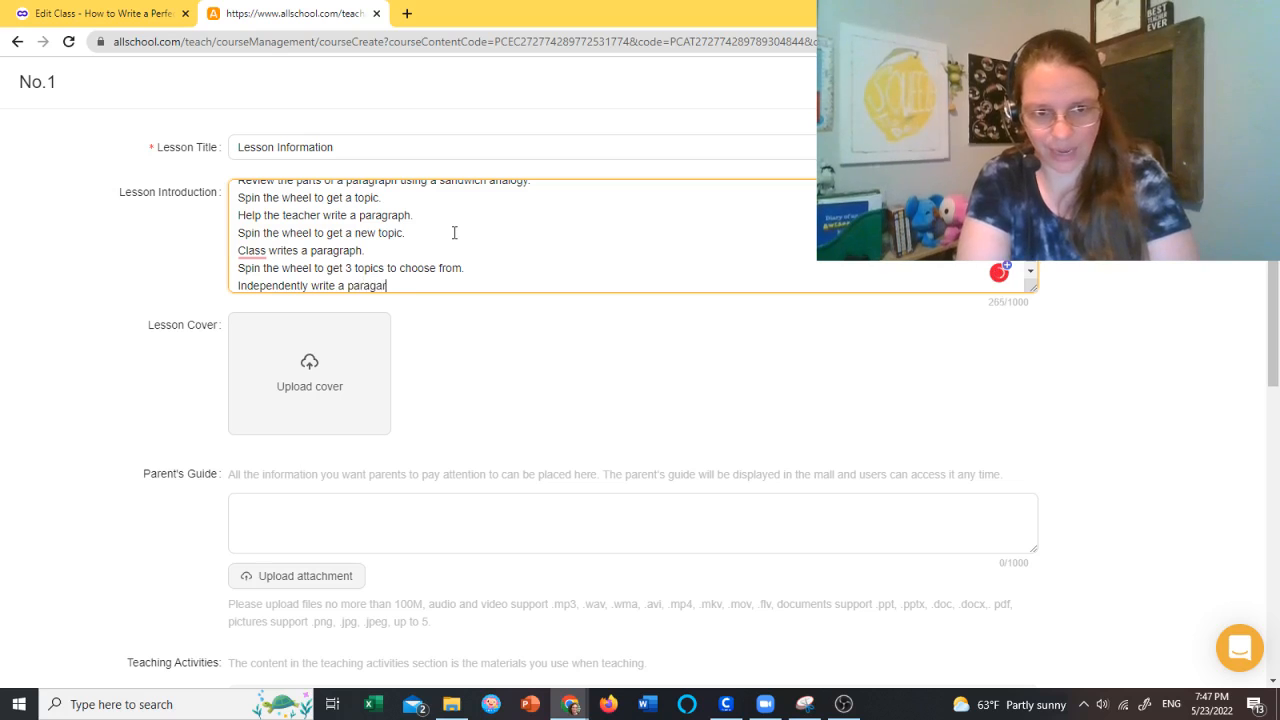
{"action": "key", "text": "BackSpace"}
{"action": "key", "text": "BackSpace"}
{"action": "key", "text": "BackSpace"}
{"action": "type", "text": "raph."}
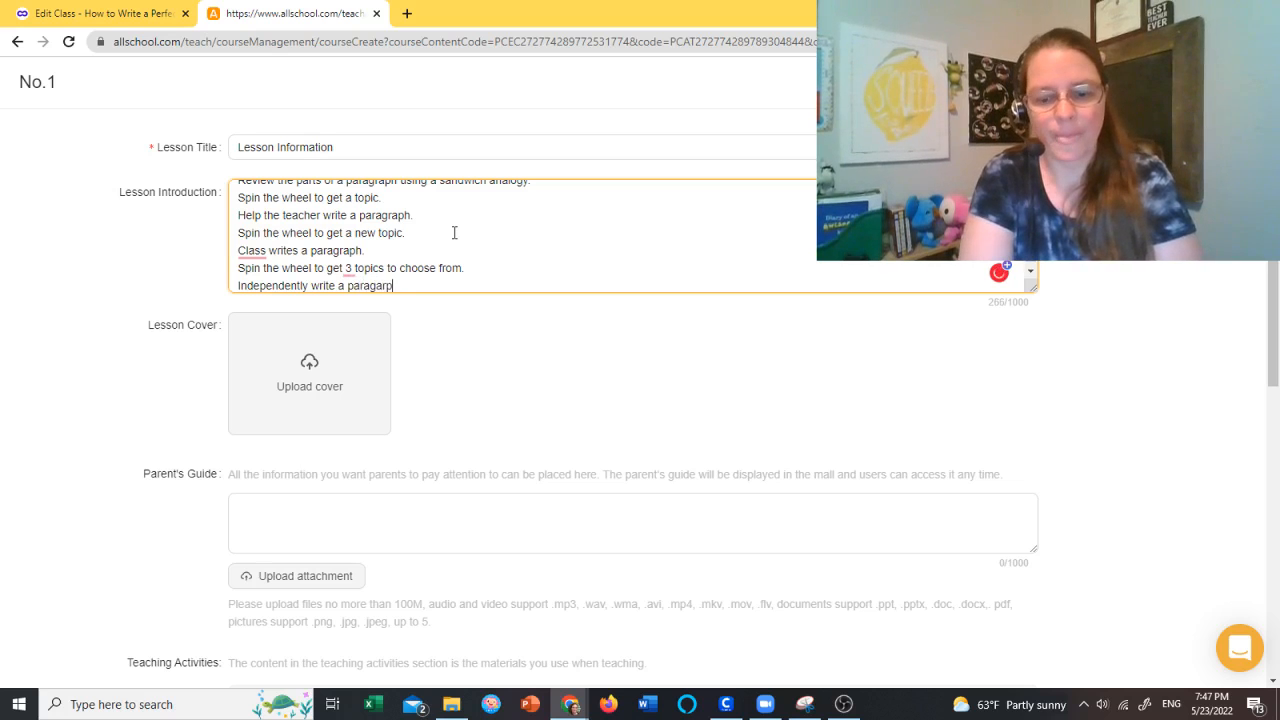
Step: Add the lesson introduction line "Share and get feedback (can be done privately if preferred)" and correct "Class writes" to "The class writes"
{"action": "key", "text": "Return"}
{"action": "type", "text": "Sa"}
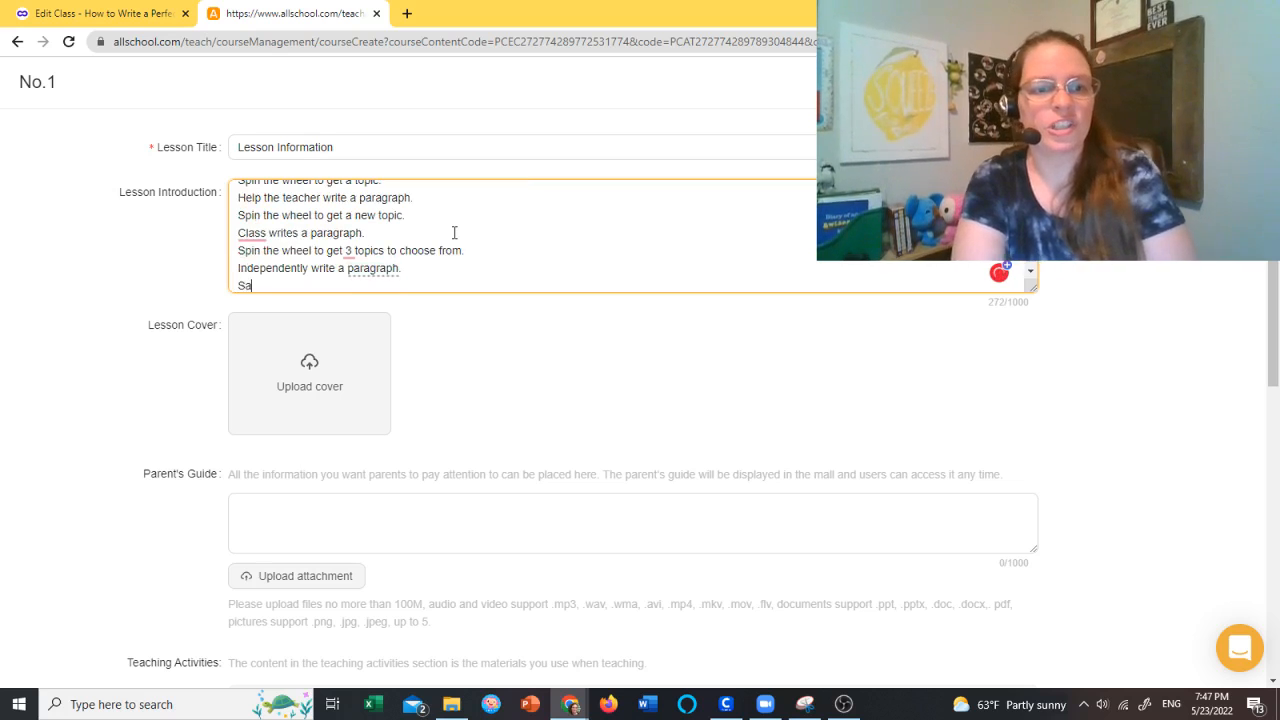
{"action": "key", "text": "BackSpace"}
{"action": "type", "text": "hare and "}
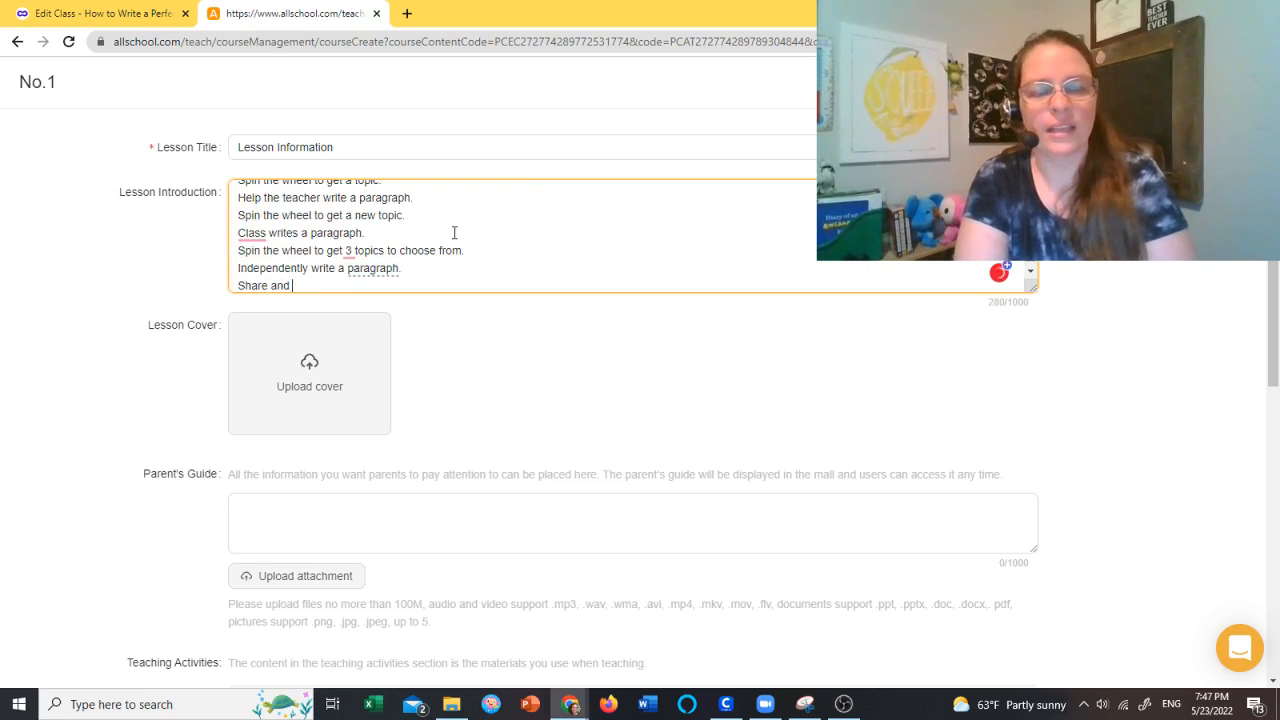
{"action": "type", "text": "get feedbac"}
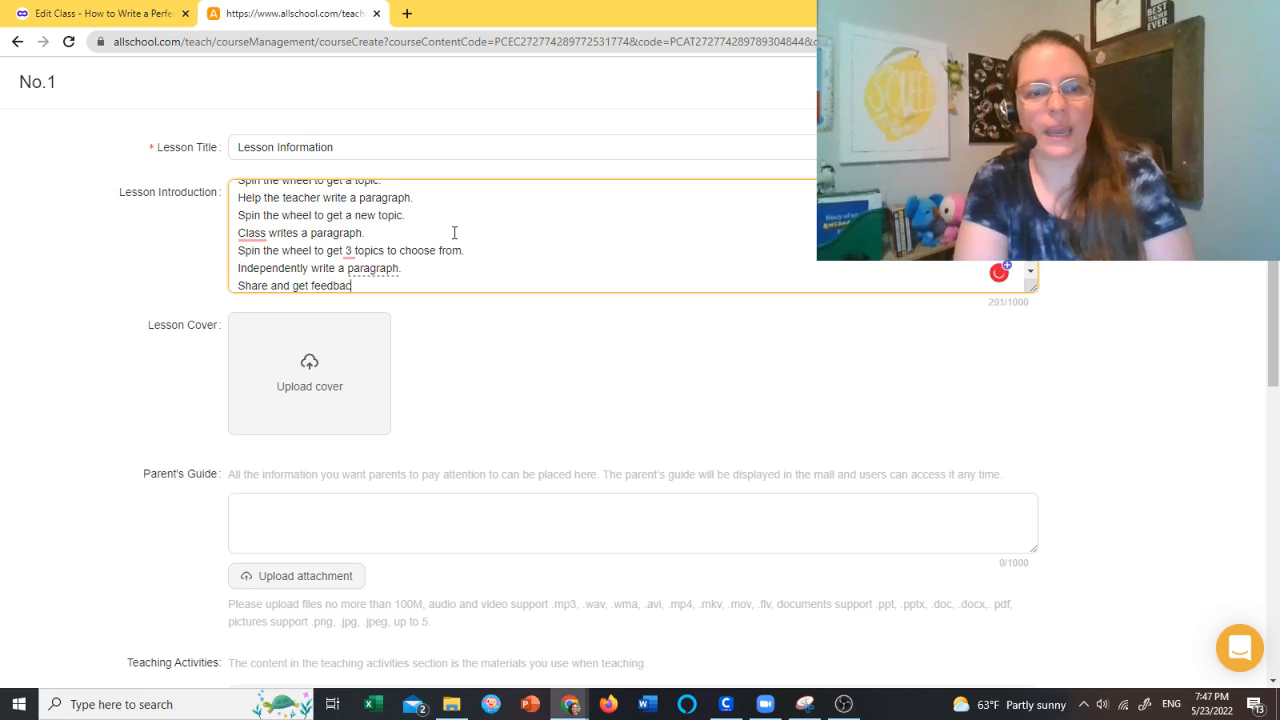
{"action": "type", "text": "k (can "}
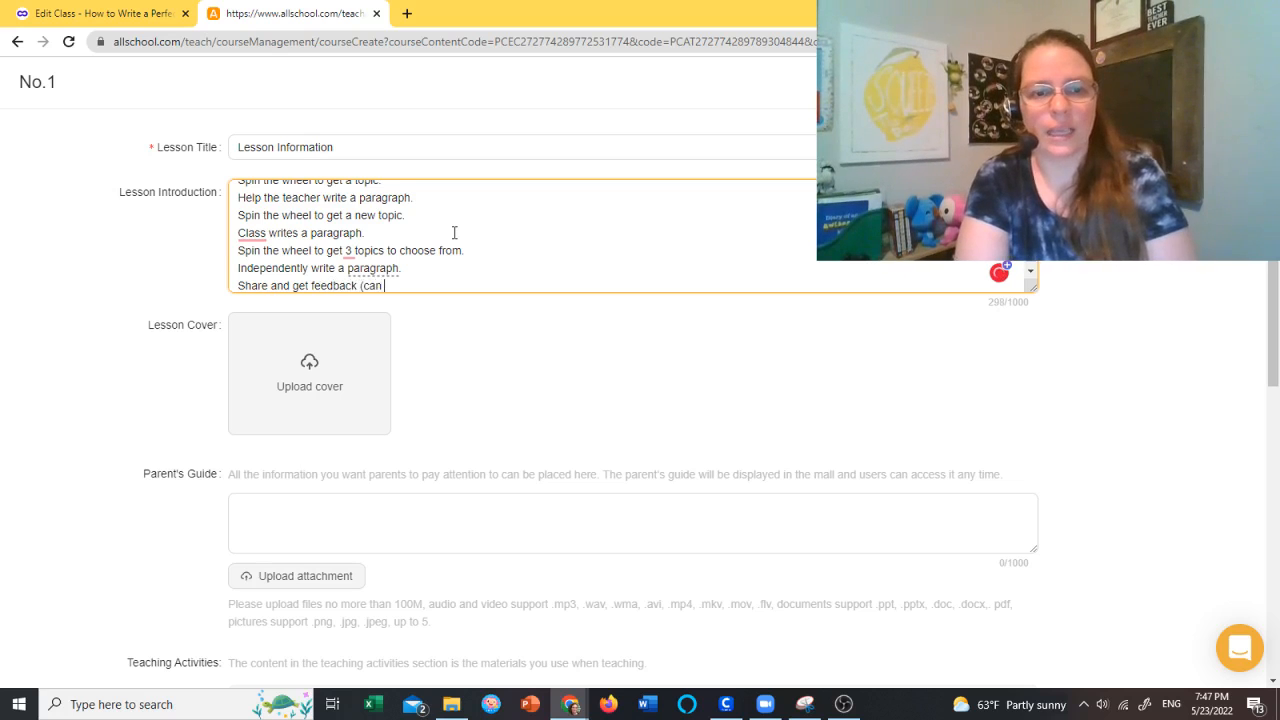
{"action": "type", "text": "be done priva"}
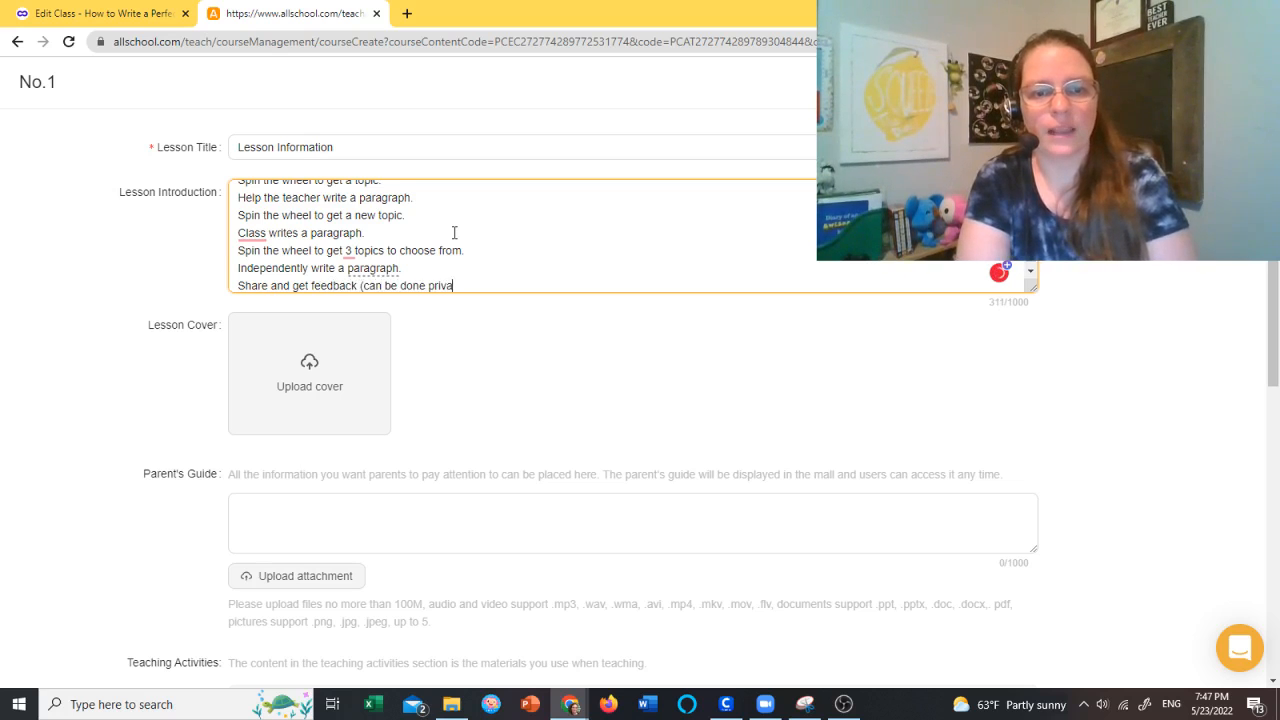
{"action": "type", "text": "tely if prefered"}
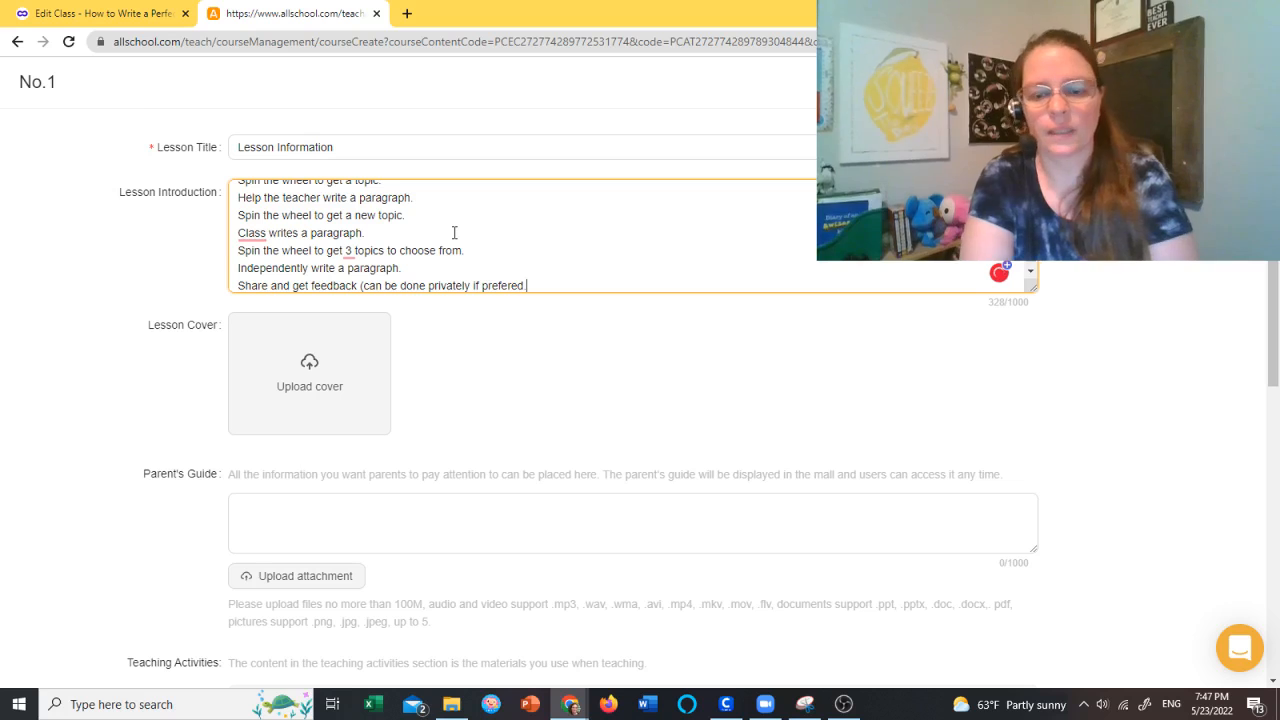
{"action": "type", "text": " )"}
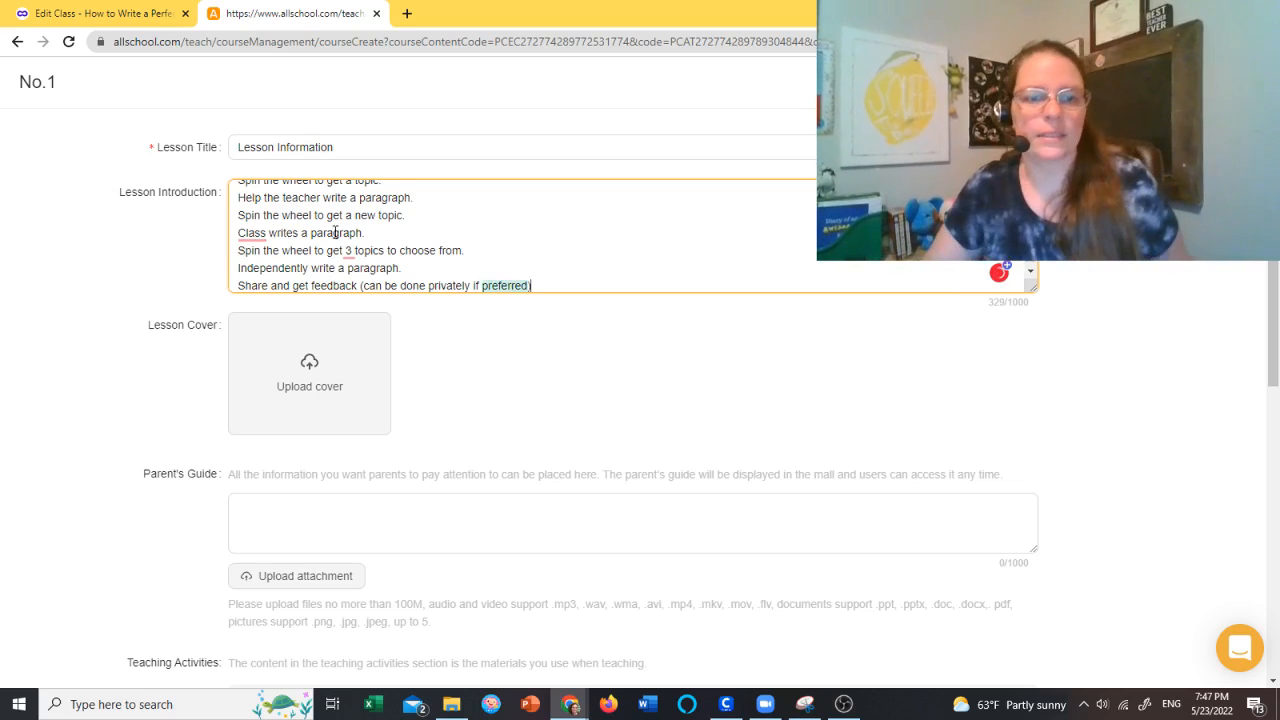
{"action": "mouse_move", "coordinate": [257, 232]}
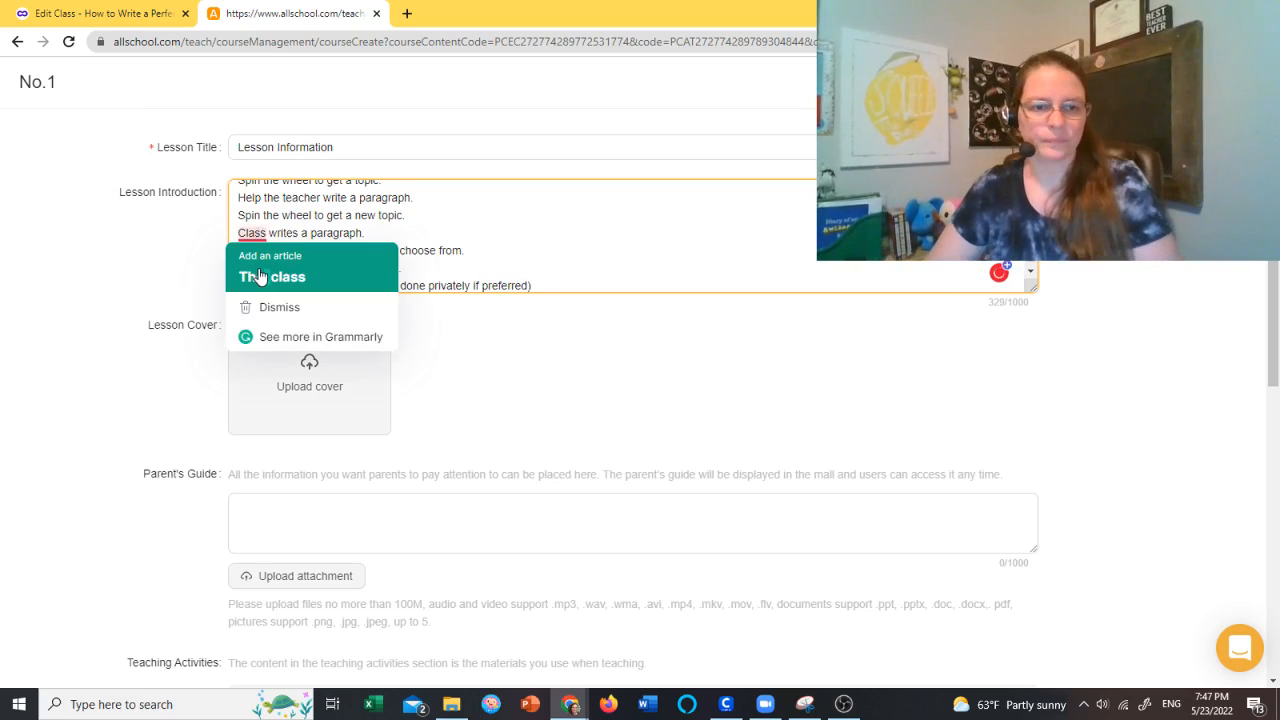
{"action": "left_click", "coordinate": [272, 276]}
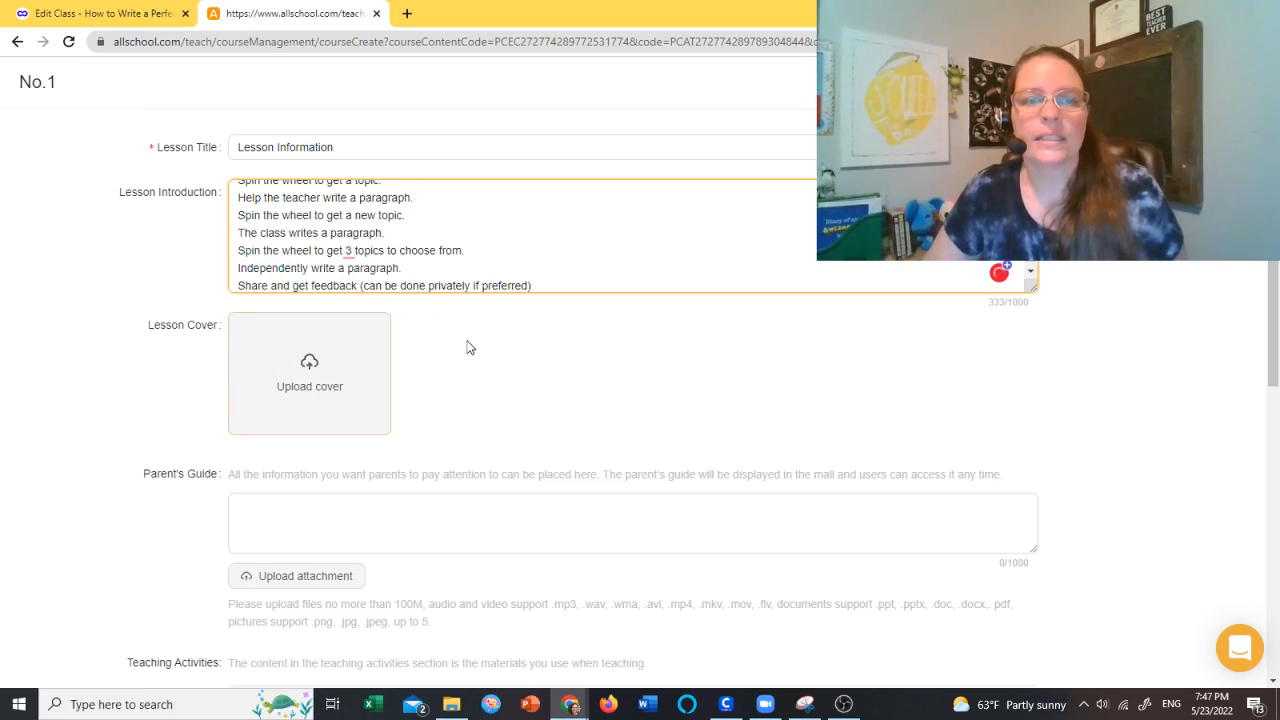
Step: Upload the image "thumbnails (67)" from Downloads as the lesson cover with its default crop, and save the lesson
{"action": "scroll", "coordinate": [466, 346], "scroll_direction": "down", "scroll_amount": 1}
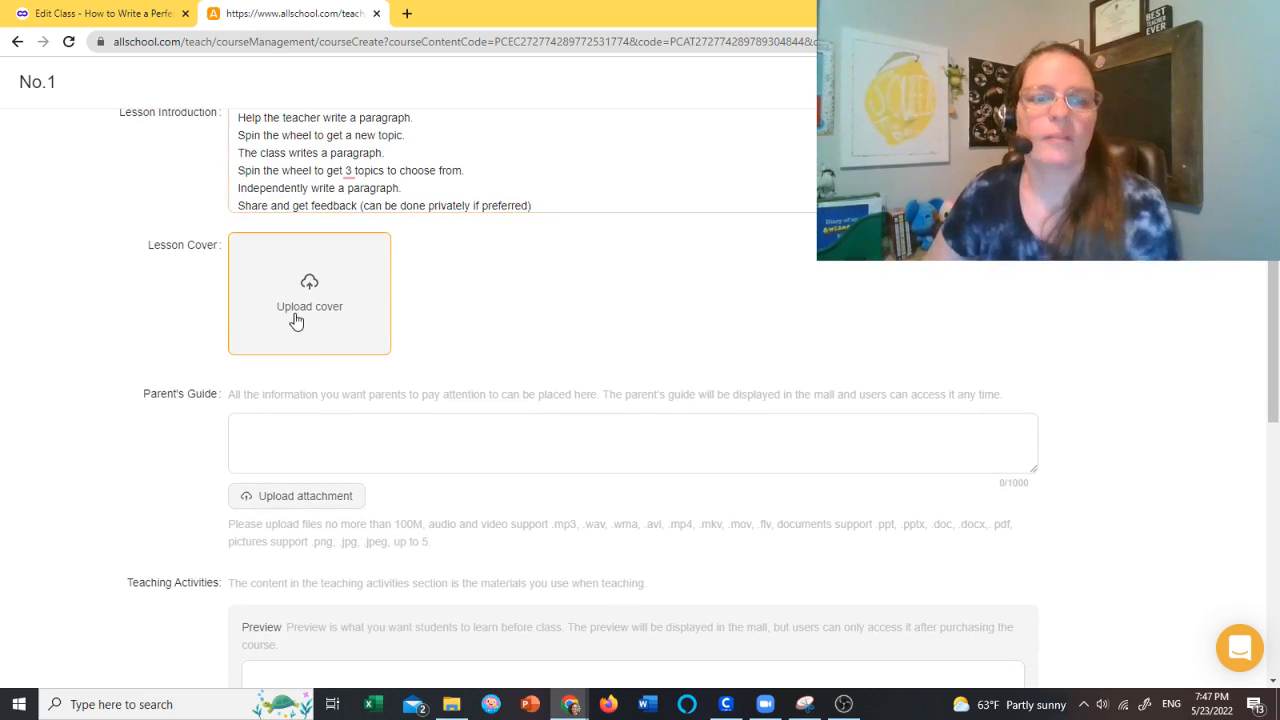
{"action": "left_click", "coordinate": [305, 297]}
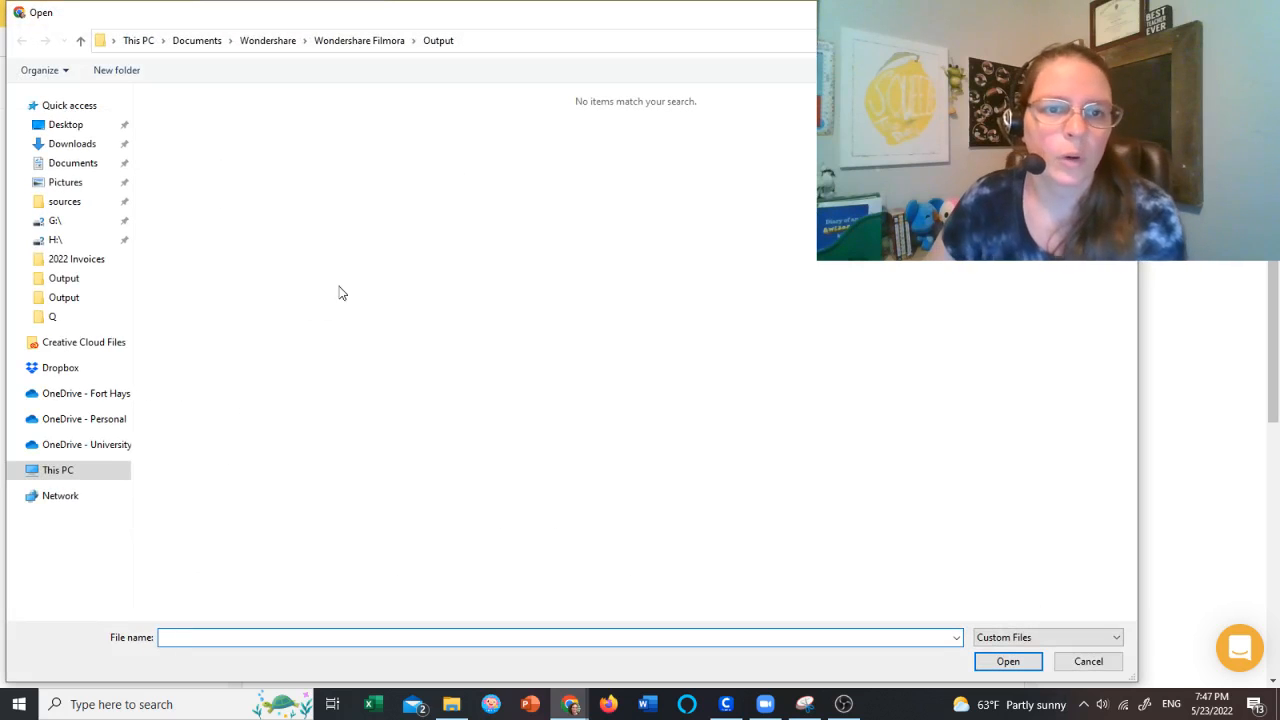
{"action": "left_click", "coordinate": [86, 147]}
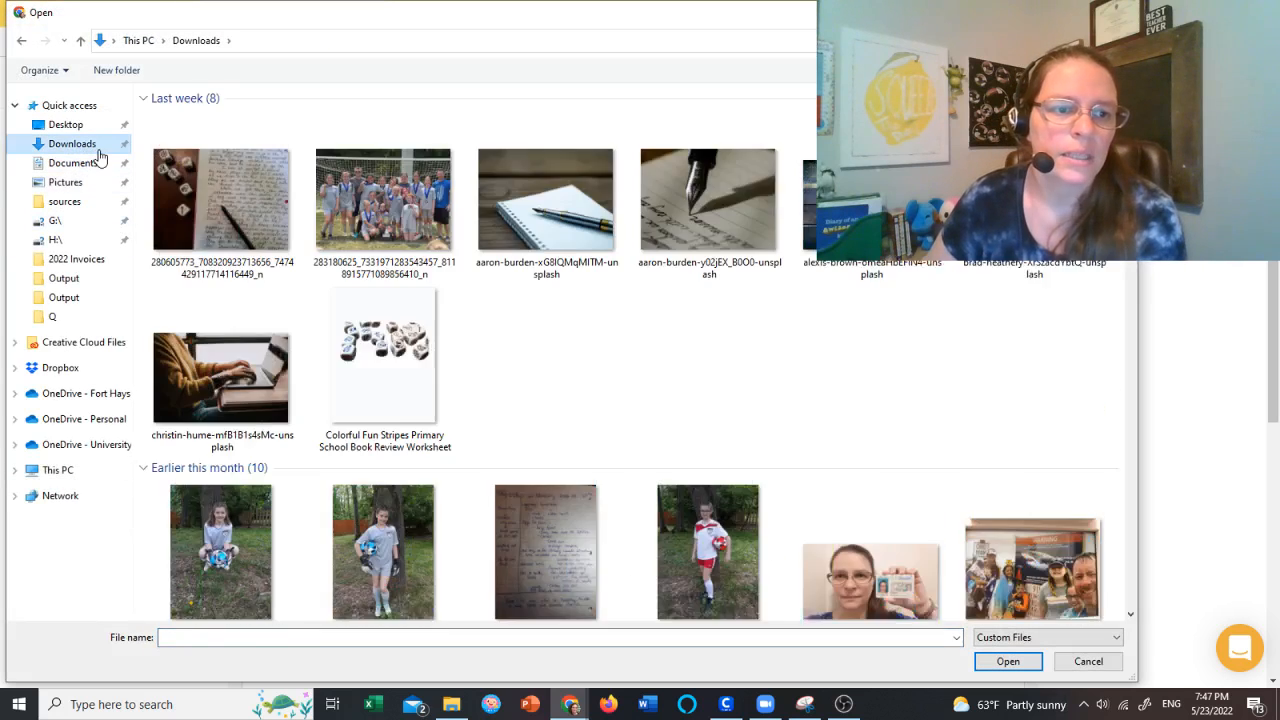
{"action": "scroll", "coordinate": [641, 300], "scroll_direction": "down", "scroll_amount": 15}
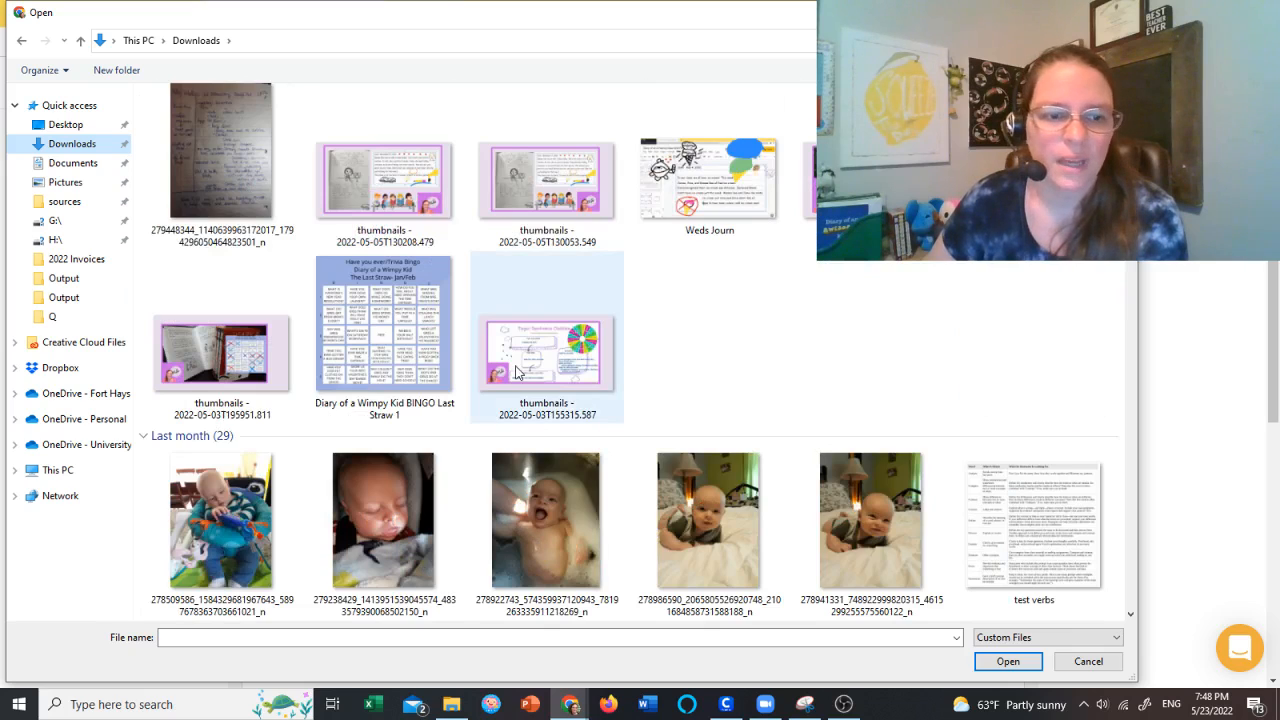
{"action": "scroll", "coordinate": [519, 372], "scroll_direction": "down", "scroll_amount": 5}
{"action": "scroll", "coordinate": [519, 372], "scroll_direction": "down", "scroll_amount": 3}
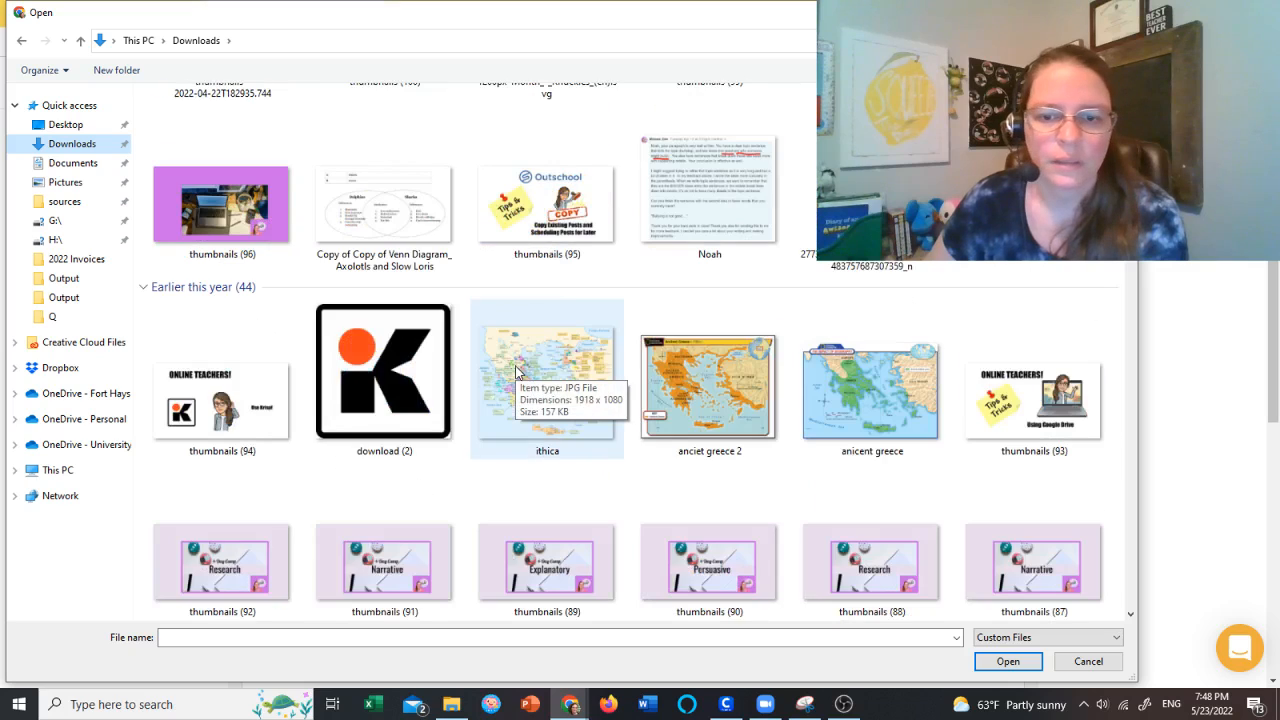
{"action": "scroll", "coordinate": [519, 372], "scroll_direction": "down", "scroll_amount": 3}
{"action": "scroll", "coordinate": [515, 372], "scroll_direction": "down", "scroll_amount": 6}
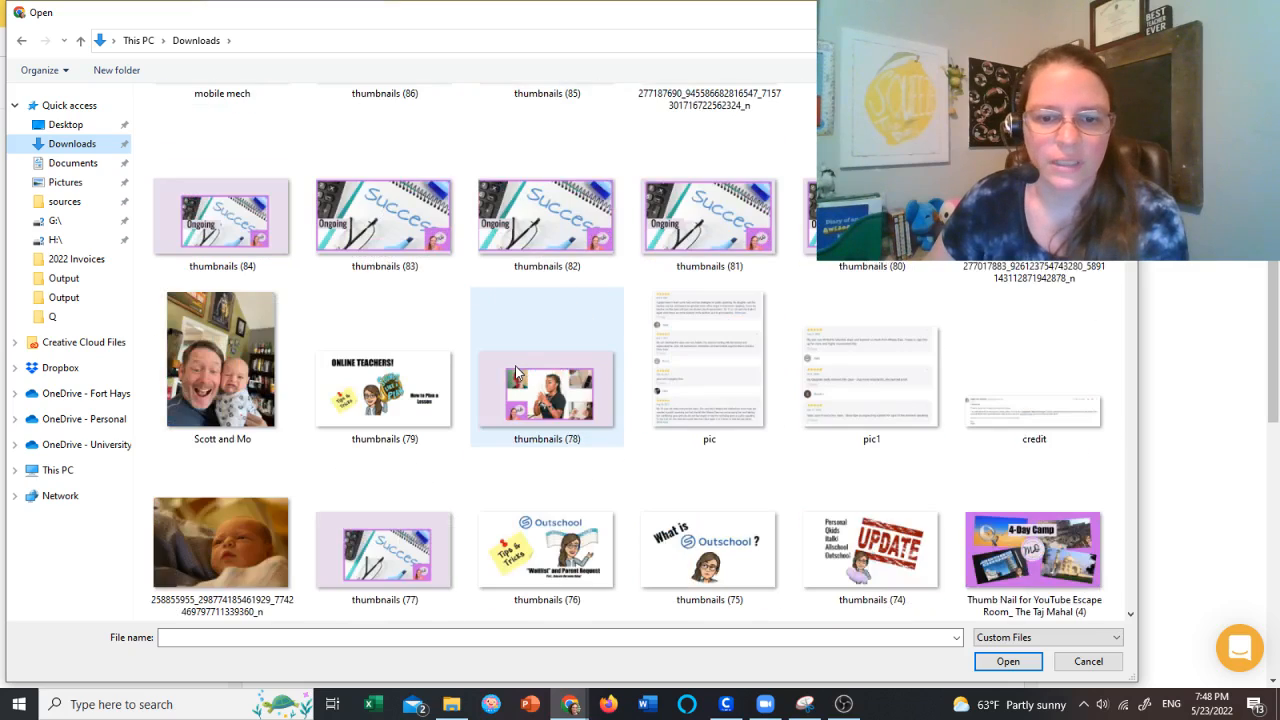
{"action": "scroll", "coordinate": [515, 372], "scroll_direction": "down", "scroll_amount": 3}
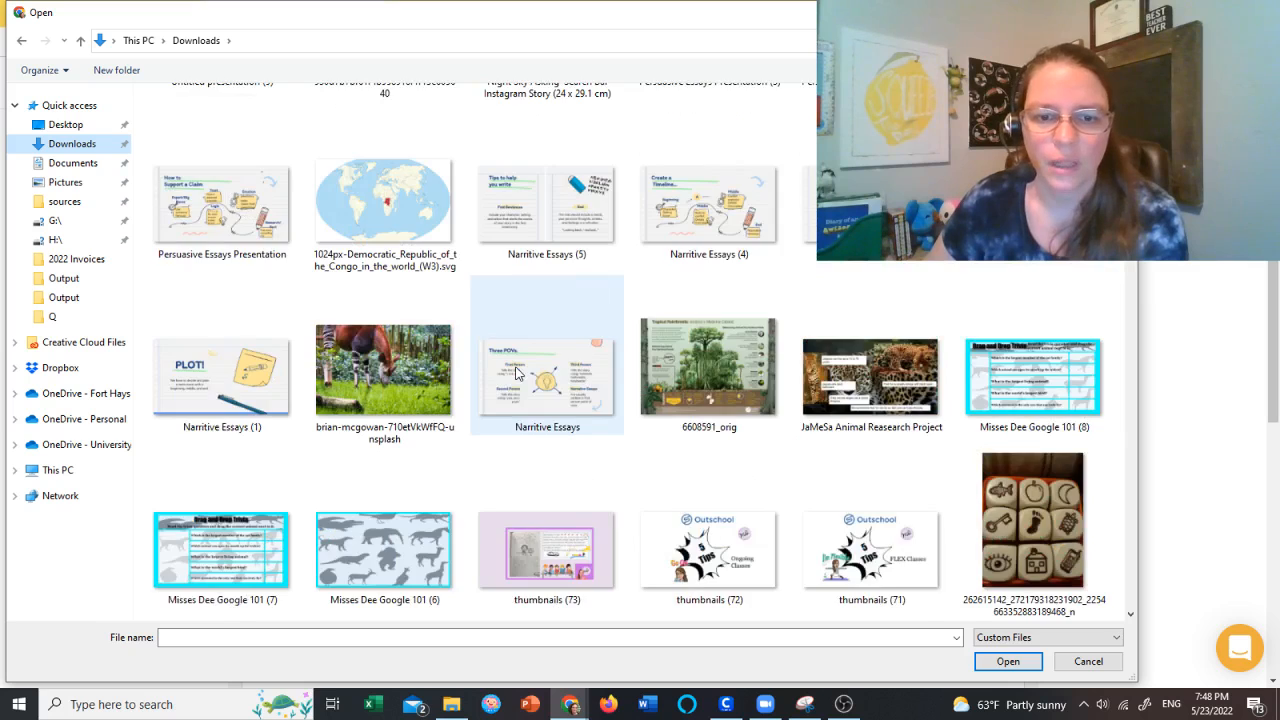
{"action": "scroll", "coordinate": [515, 372], "scroll_direction": "down", "scroll_amount": 5}
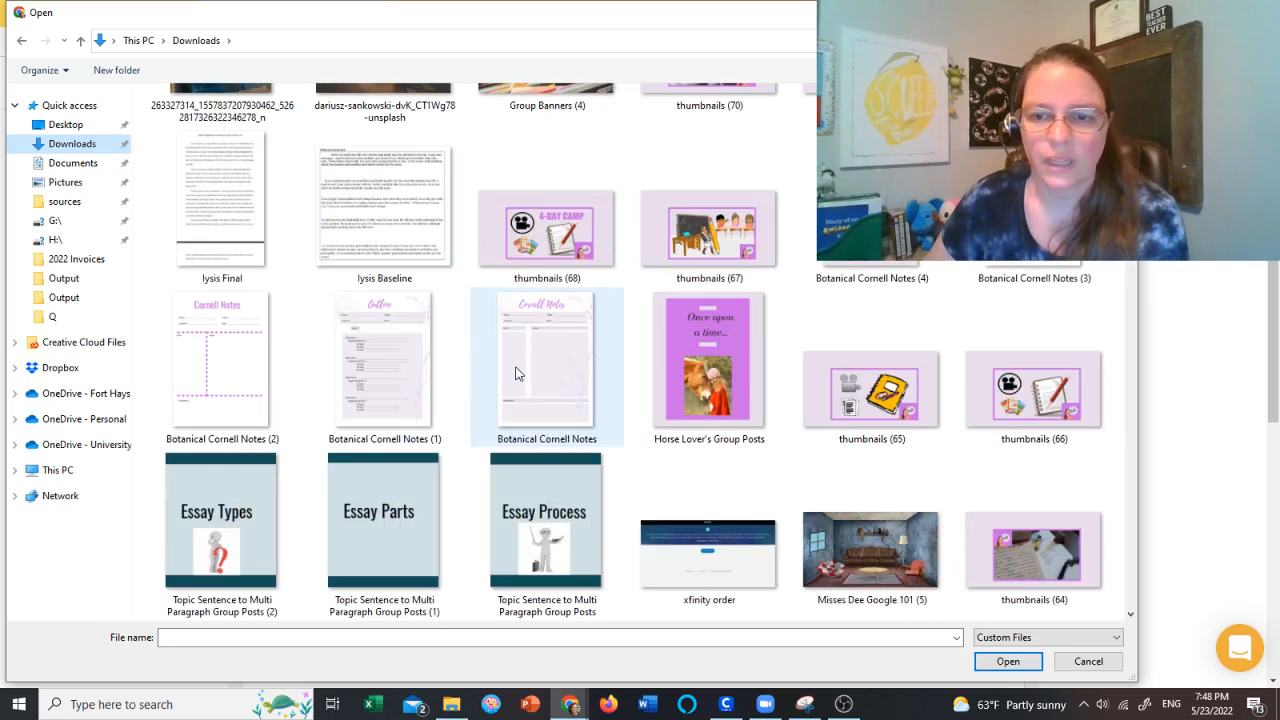
{"action": "scroll", "coordinate": [517, 373], "scroll_direction": "down", "scroll_amount": 3}
{"action": "scroll", "coordinate": [517, 373], "scroll_direction": "up", "scroll_amount": 6}
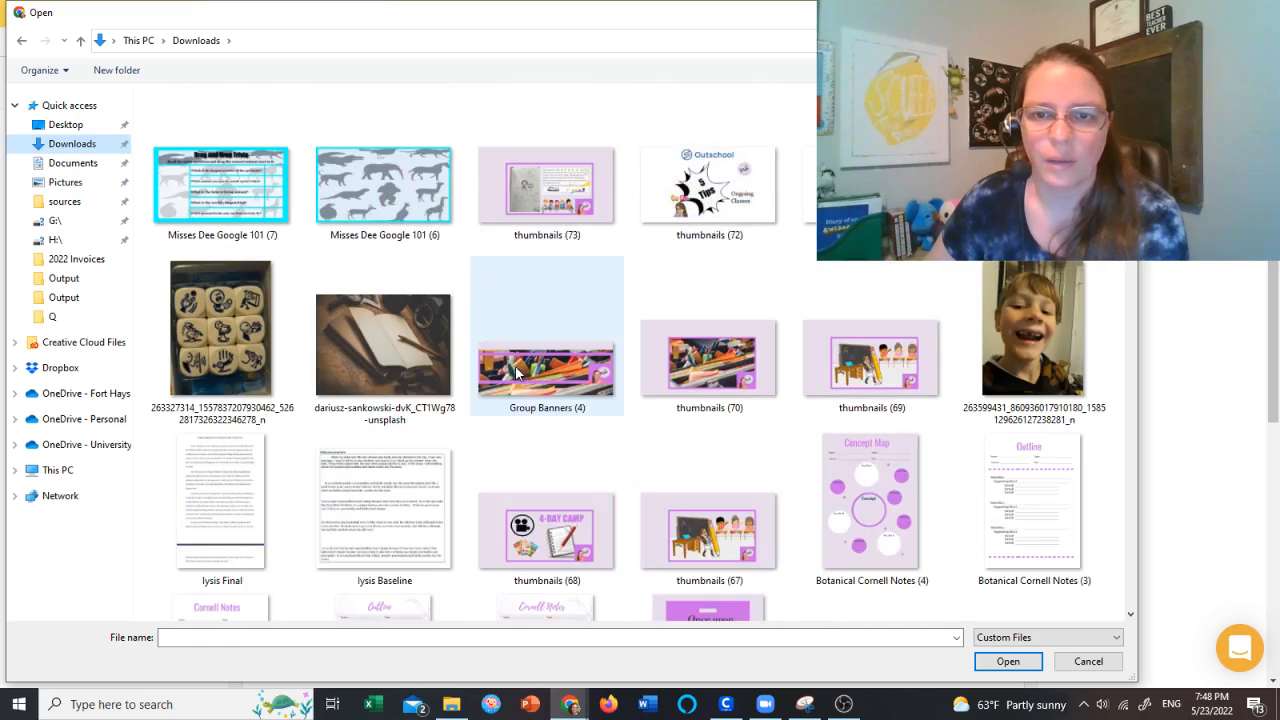
{"action": "scroll", "coordinate": [679, 350], "scroll_direction": "down", "scroll_amount": 4}
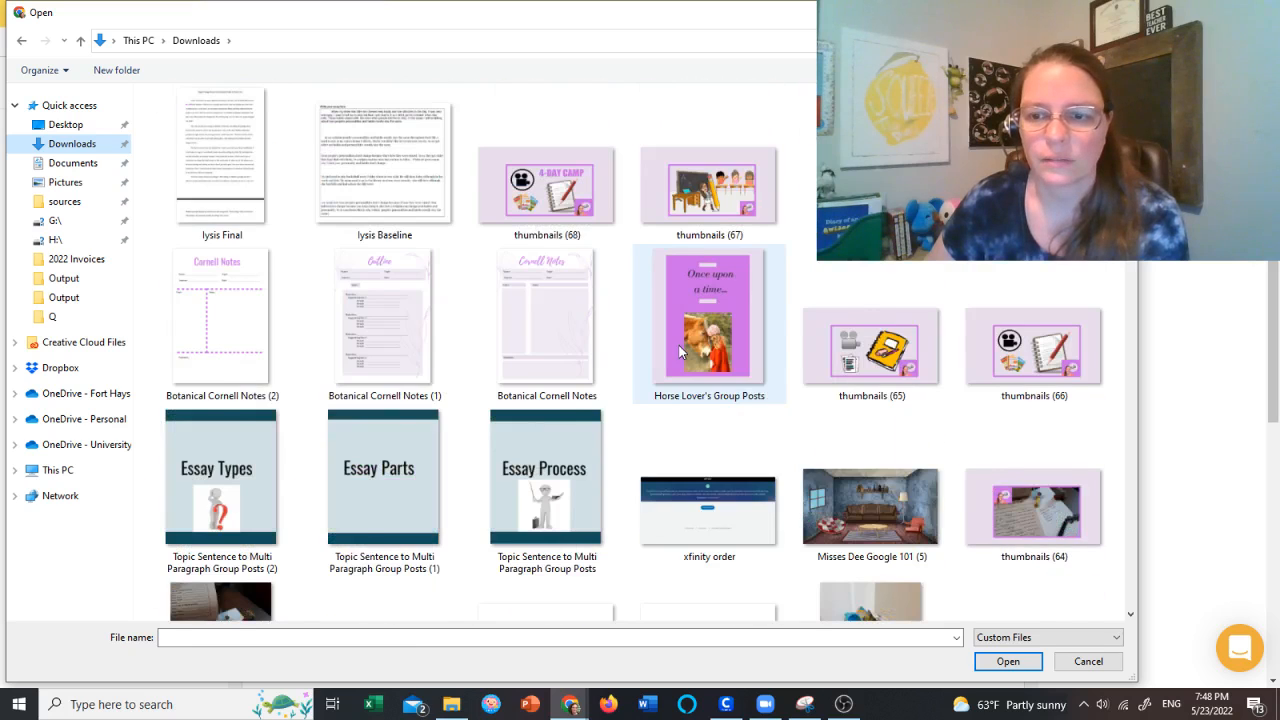
{"action": "scroll", "coordinate": [679, 345], "scroll_direction": "down", "scroll_amount": 3}
{"action": "scroll", "coordinate": [681, 349], "scroll_direction": "down", "scroll_amount": 4}
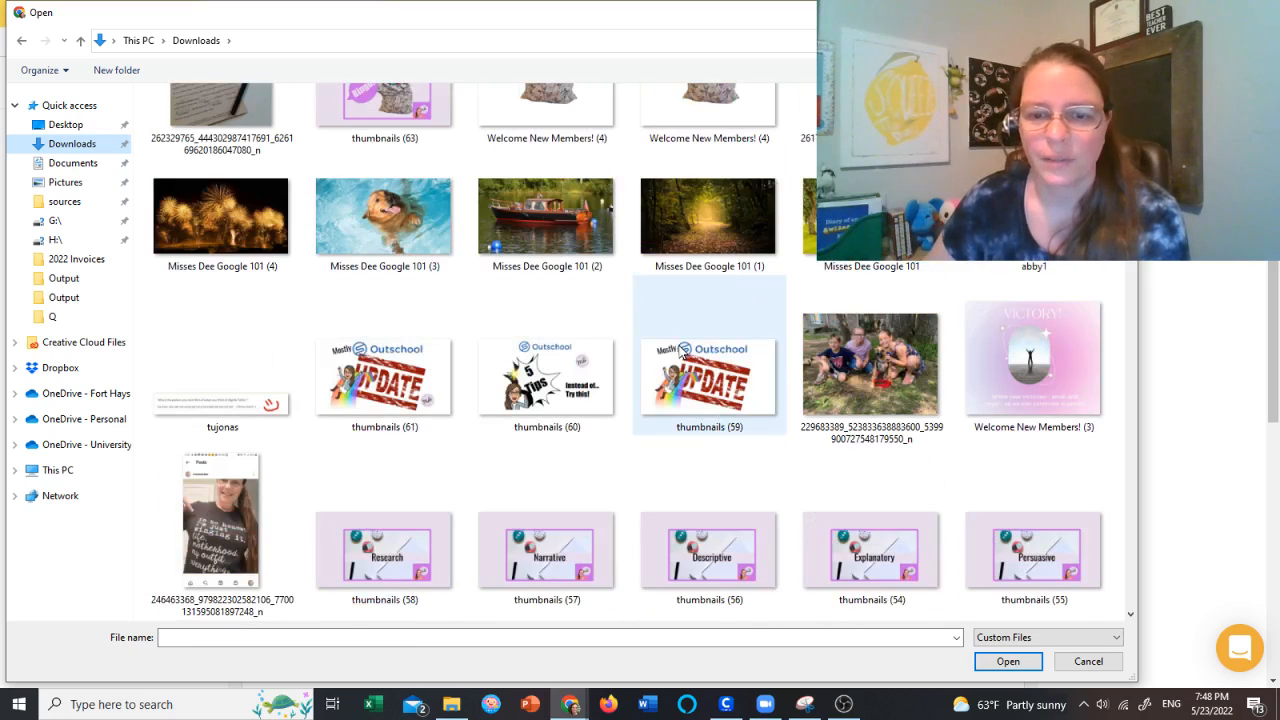
{"action": "scroll", "coordinate": [680, 348], "scroll_direction": "down", "scroll_amount": 3}
{"action": "scroll", "coordinate": [679, 345], "scroll_direction": "up", "scroll_amount": 10}
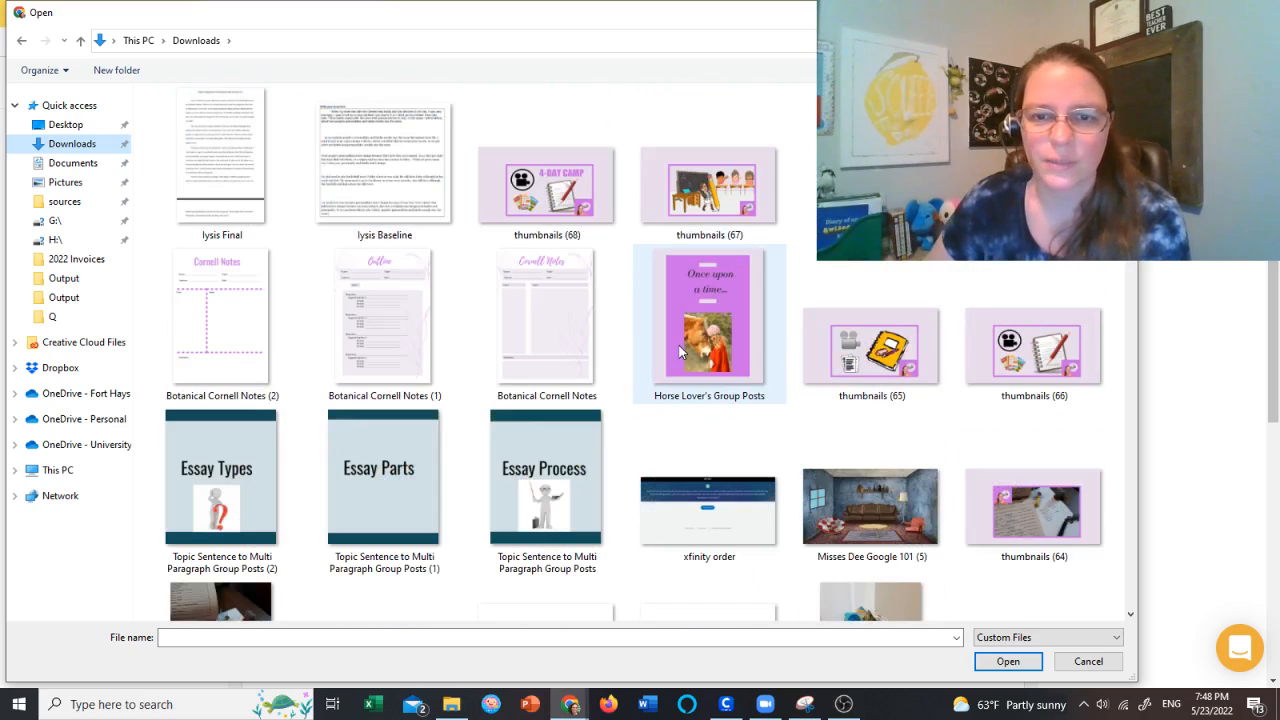
{"action": "left_click", "coordinate": [709, 188]}
{"action": "left_click", "coordinate": [1008, 661]}
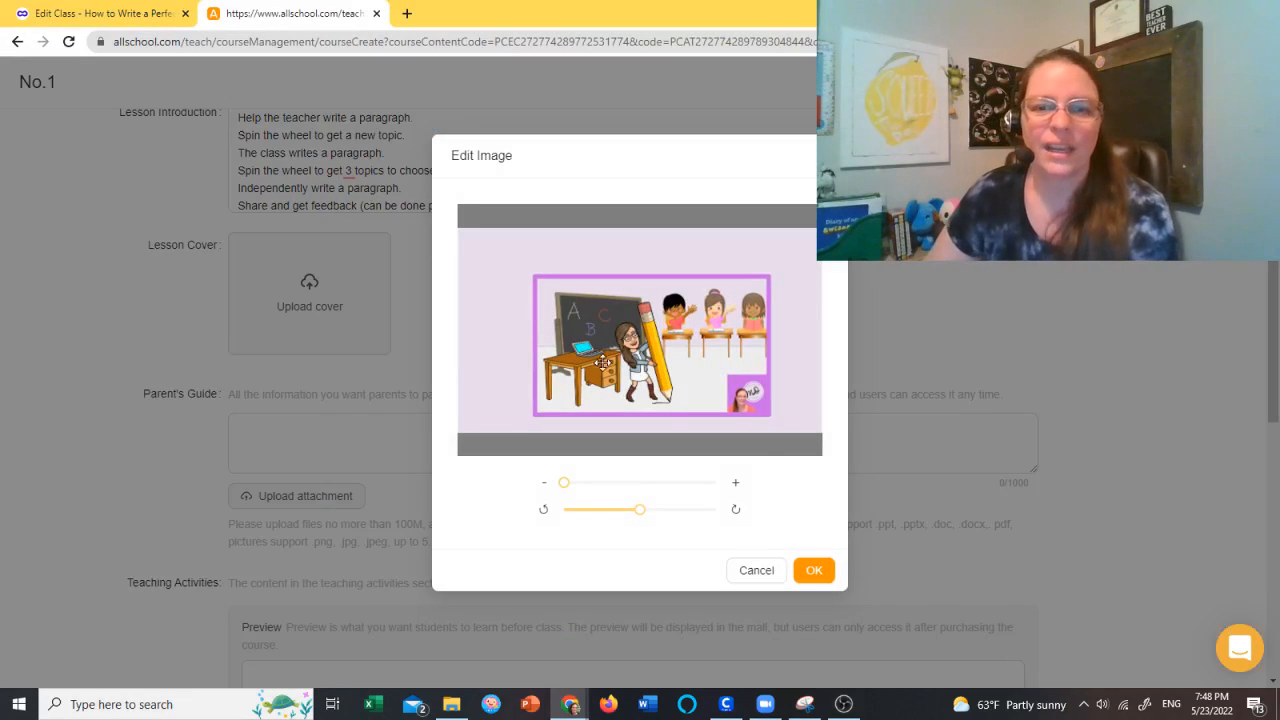
{"action": "left_click", "coordinate": [830, 578]}
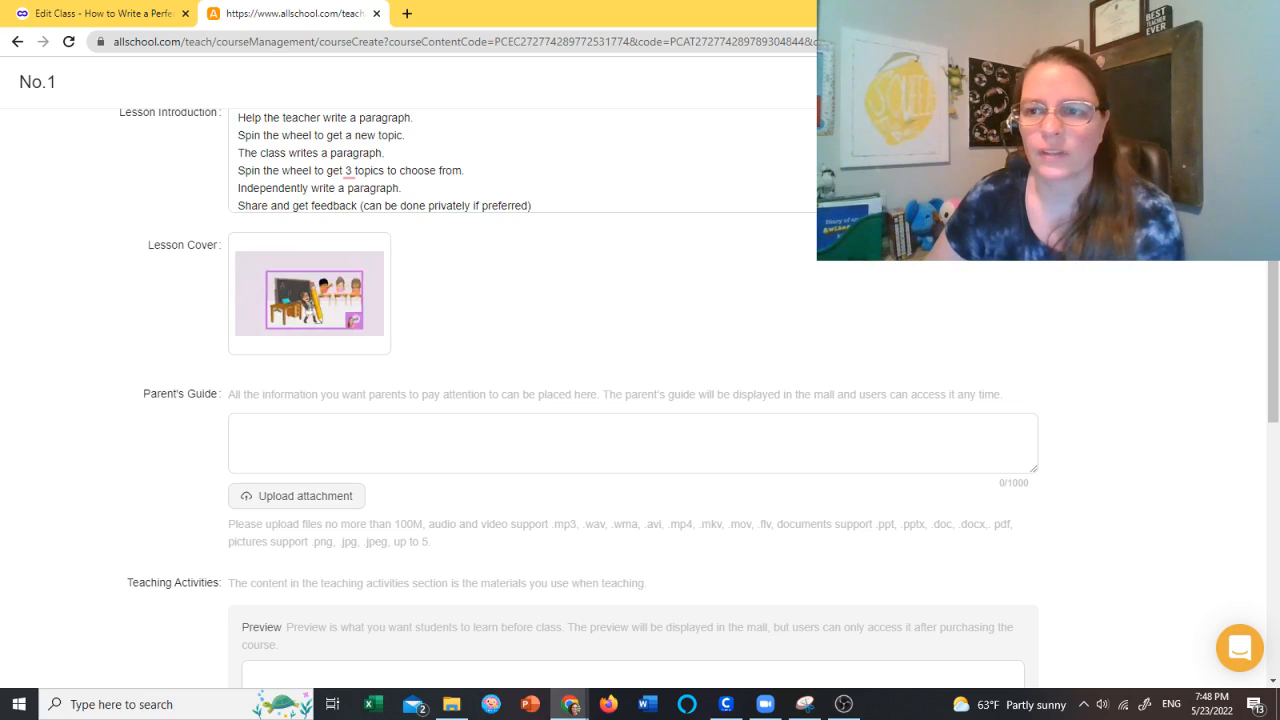
{"action": "left_click", "coordinate": [1220, 82]}
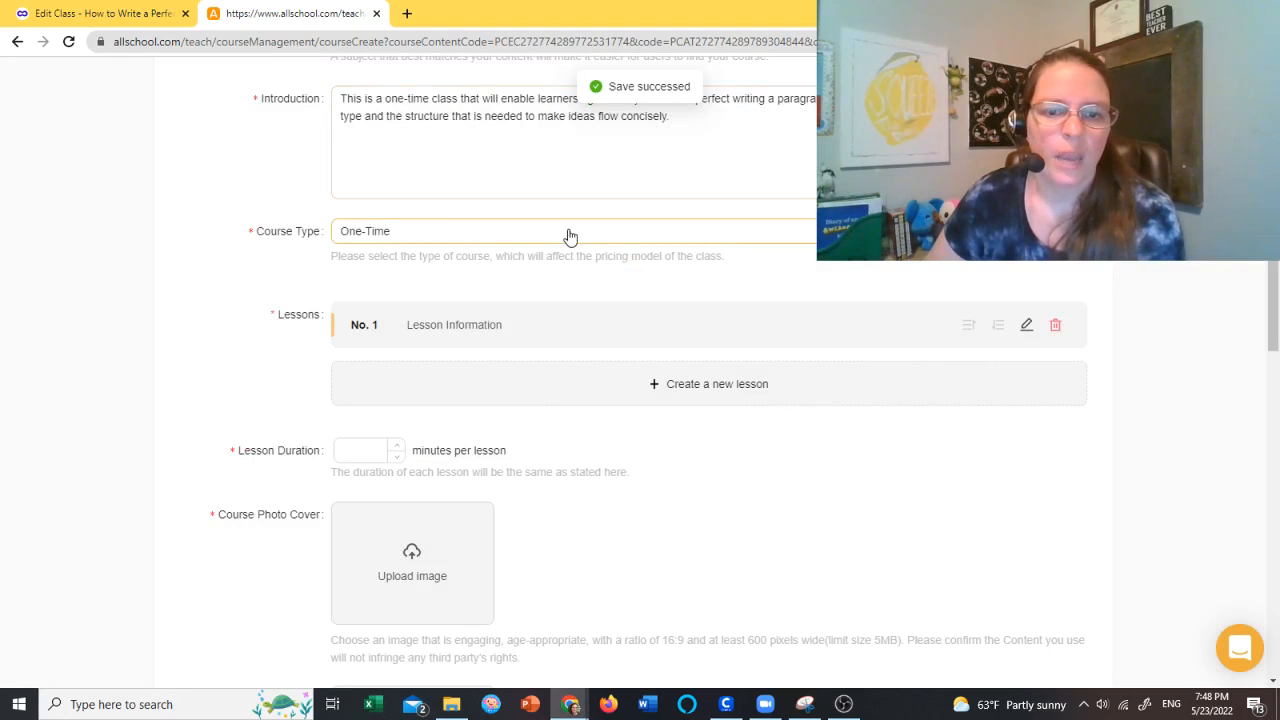
Step: Set the course's lesson duration to 45 minutes per lesson
{"action": "scroll", "coordinate": [570, 237], "scroll_direction": "down", "scroll_amount": 2}
{"action": "left_click", "coordinate": [366, 288]}
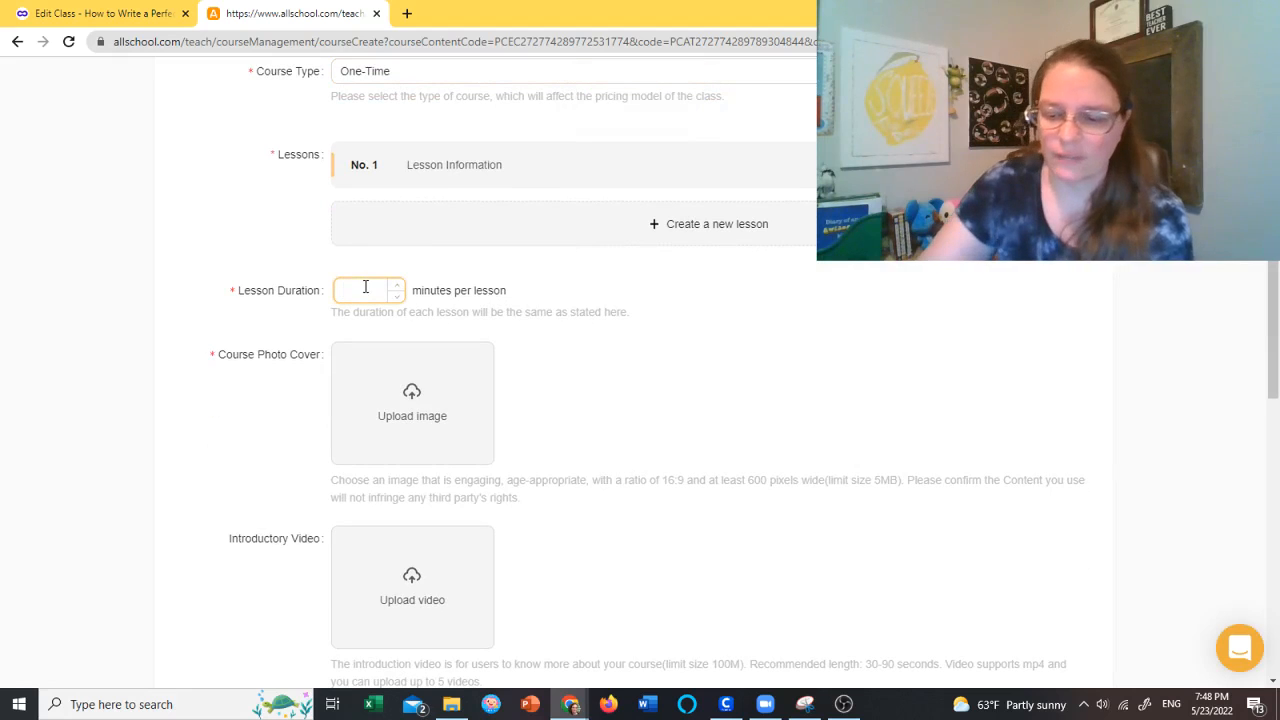
{"action": "type", "text": "45"}
Step: Choose the image "thumbnails (67)" from Downloads as the course photo cover
{"action": "left_click", "coordinate": [410, 398]}
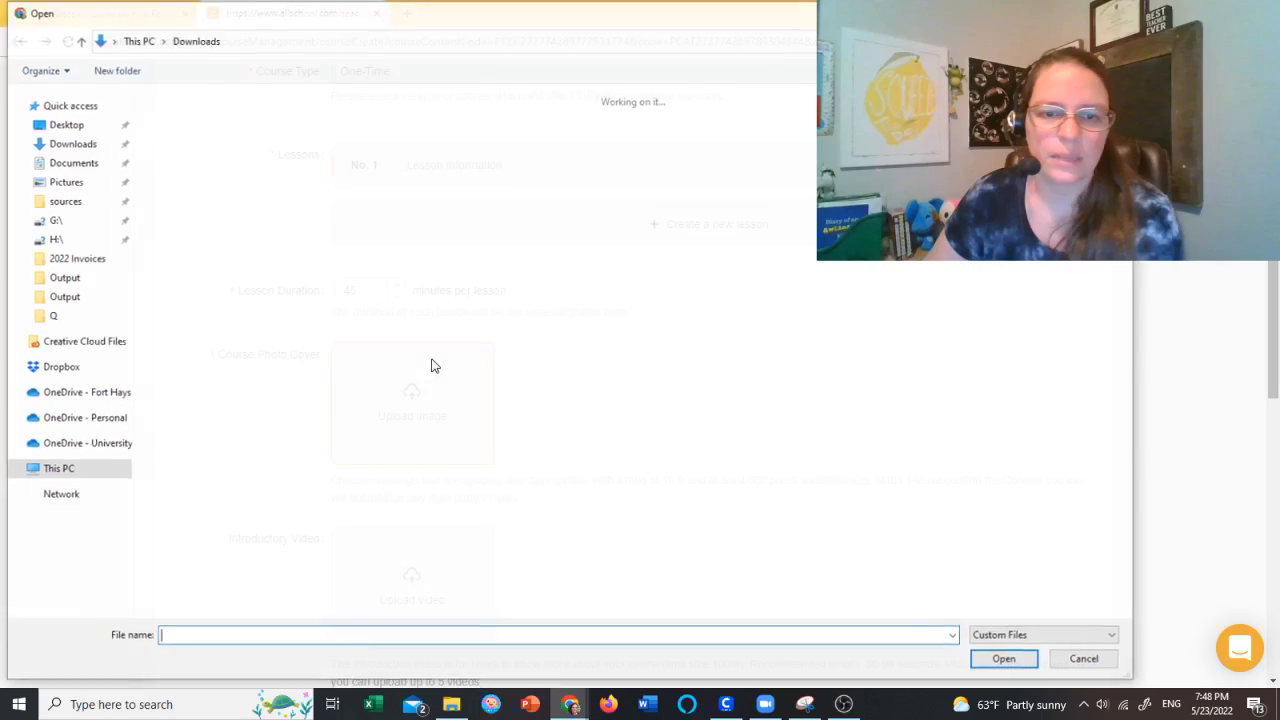
{"action": "scroll", "coordinate": [778, 382], "scroll_direction": "down", "scroll_amount": 15}
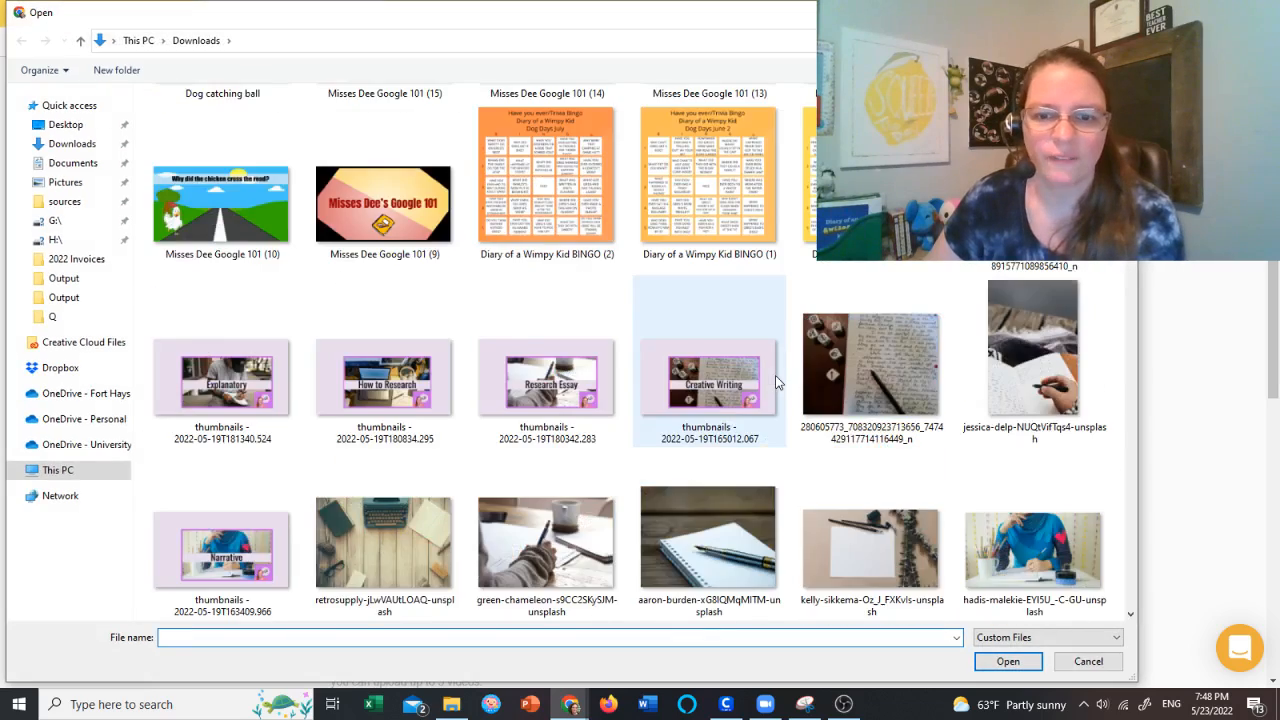
{"action": "scroll", "coordinate": [778, 382], "scroll_direction": "down", "scroll_amount": 10}
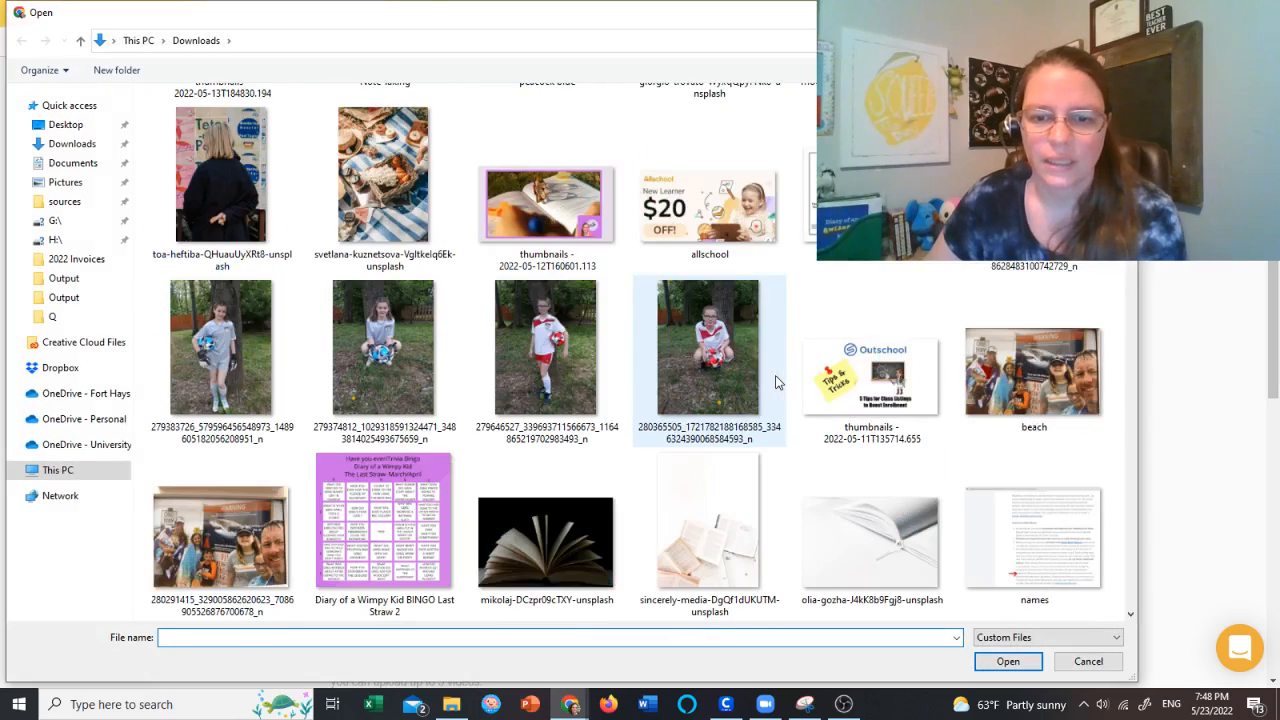
{"action": "scroll", "coordinate": [778, 382], "scroll_direction": "down", "scroll_amount": 2}
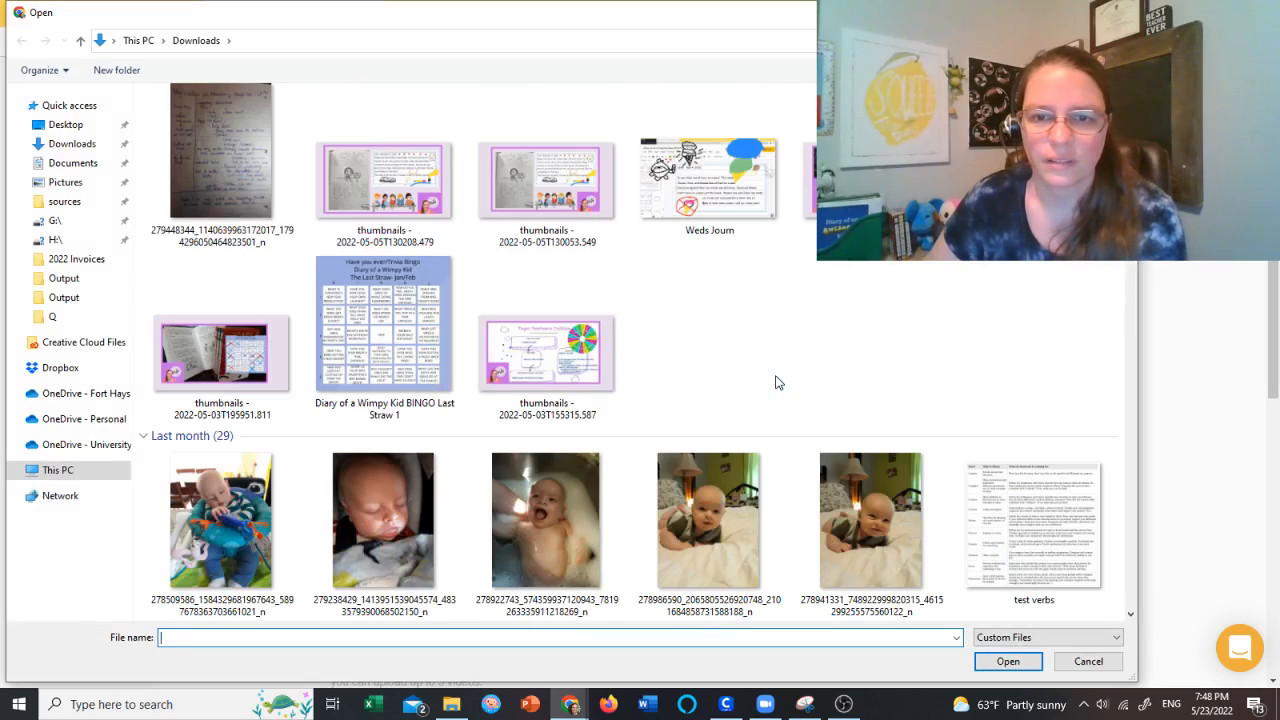
{"action": "scroll", "coordinate": [778, 382], "scroll_direction": "down", "scroll_amount": 10}
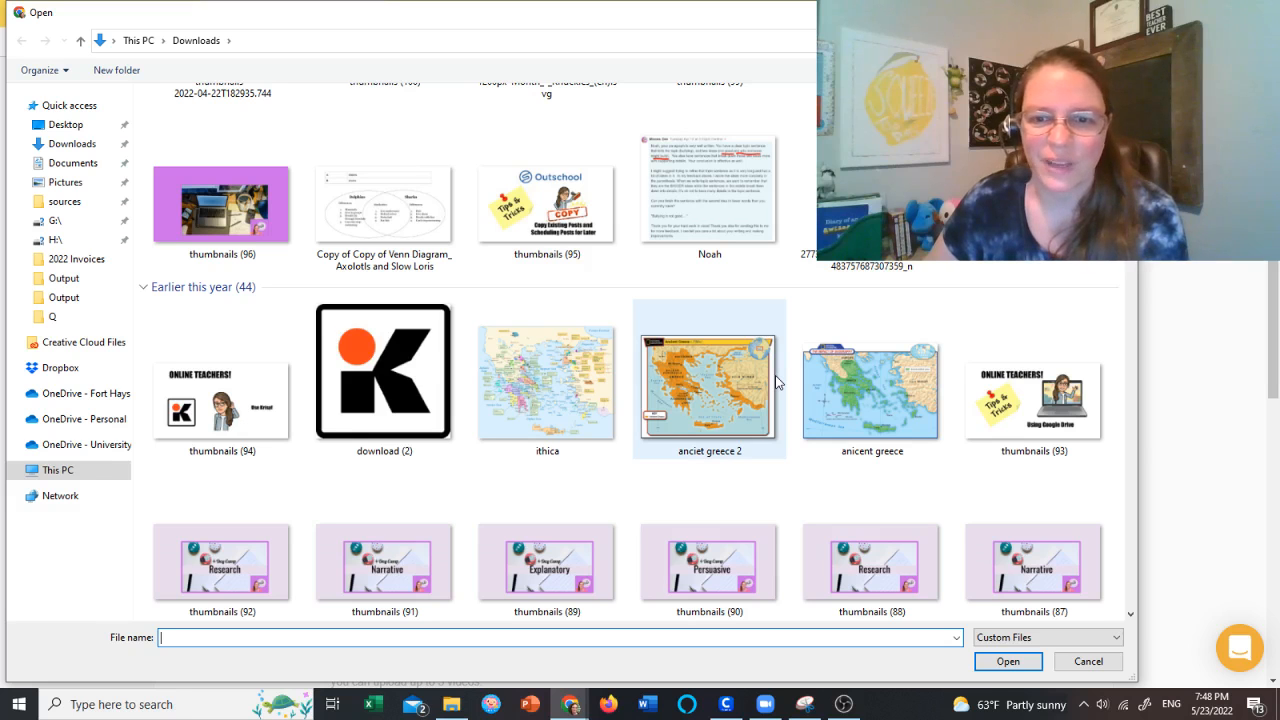
{"action": "scroll", "coordinate": [778, 382], "scroll_direction": "down", "scroll_amount": 3}
{"action": "scroll", "coordinate": [778, 382], "scroll_direction": "down", "scroll_amount": 10}
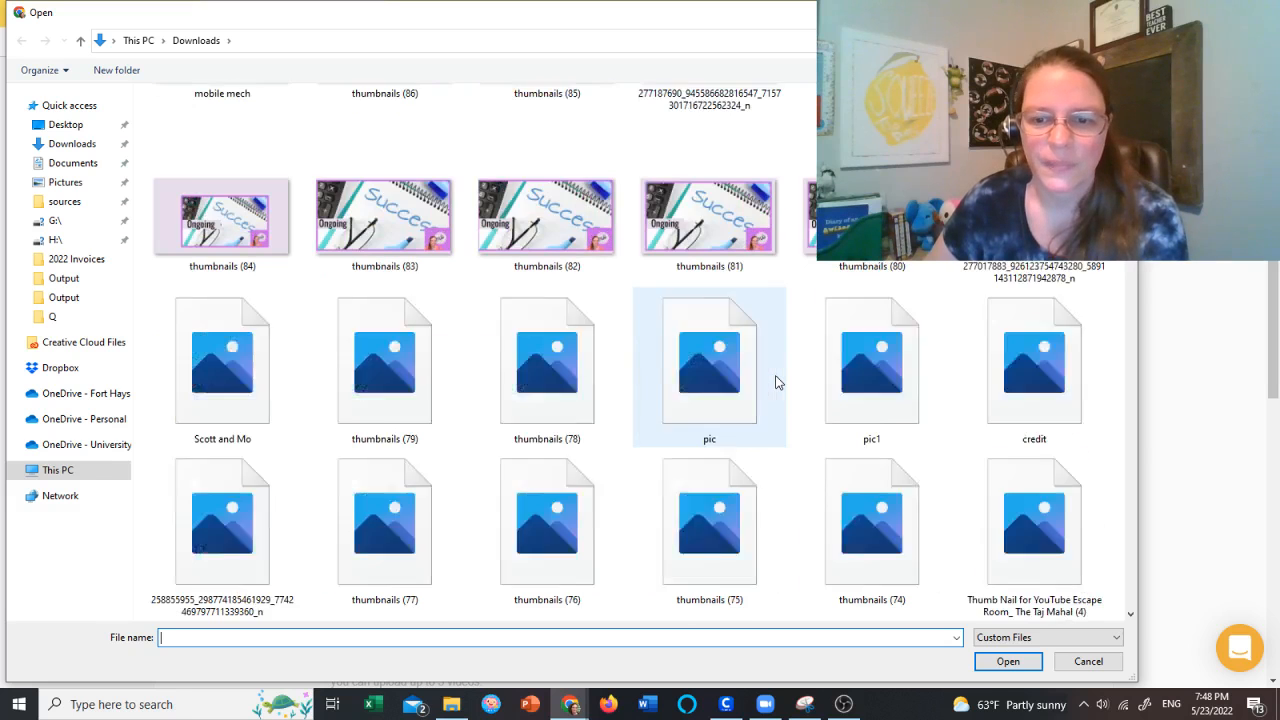
{"action": "scroll", "coordinate": [778, 382], "scroll_direction": "down", "scroll_amount": 3}
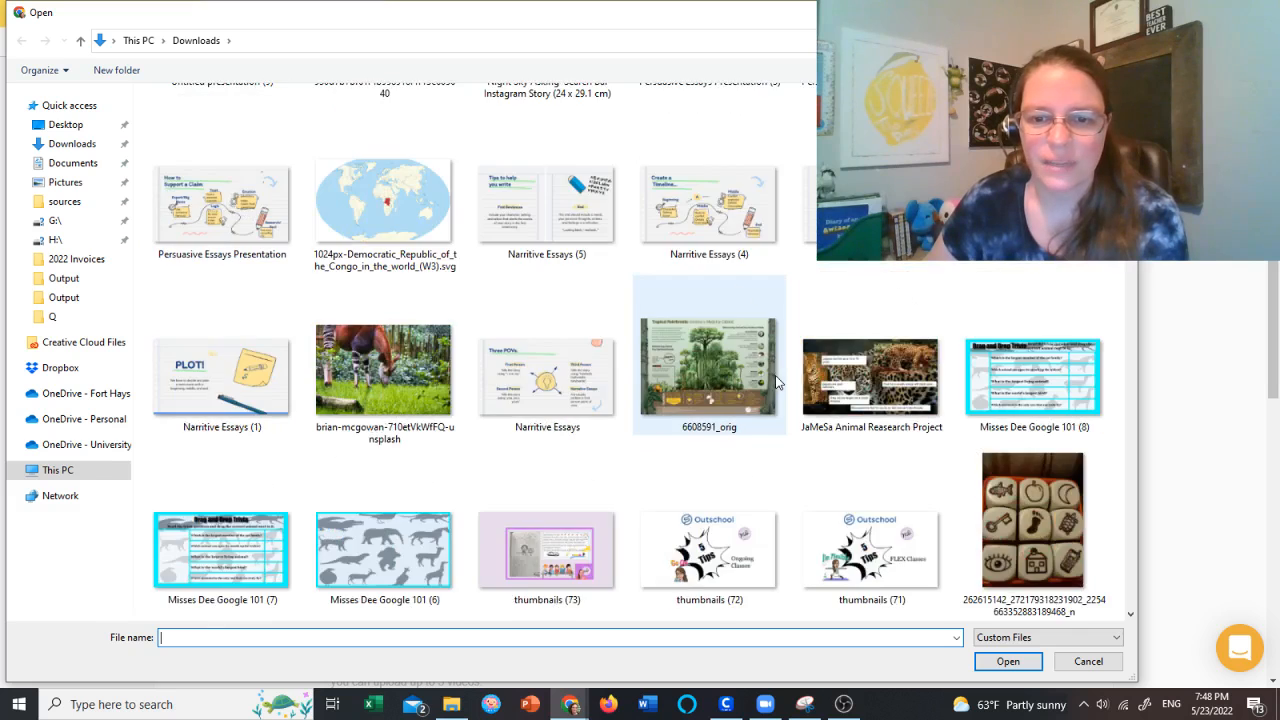
{"action": "scroll", "coordinate": [778, 382], "scroll_direction": "down", "scroll_amount": 3}
{"action": "left_click", "coordinate": [708, 232]}
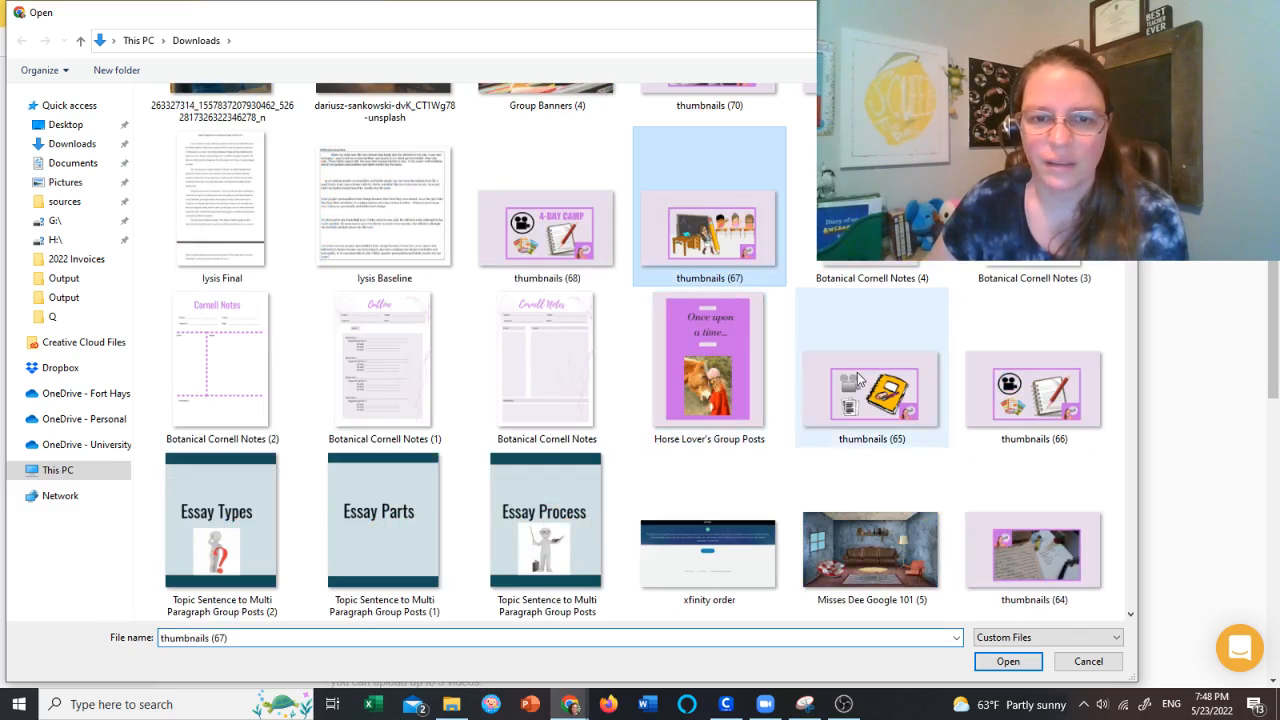